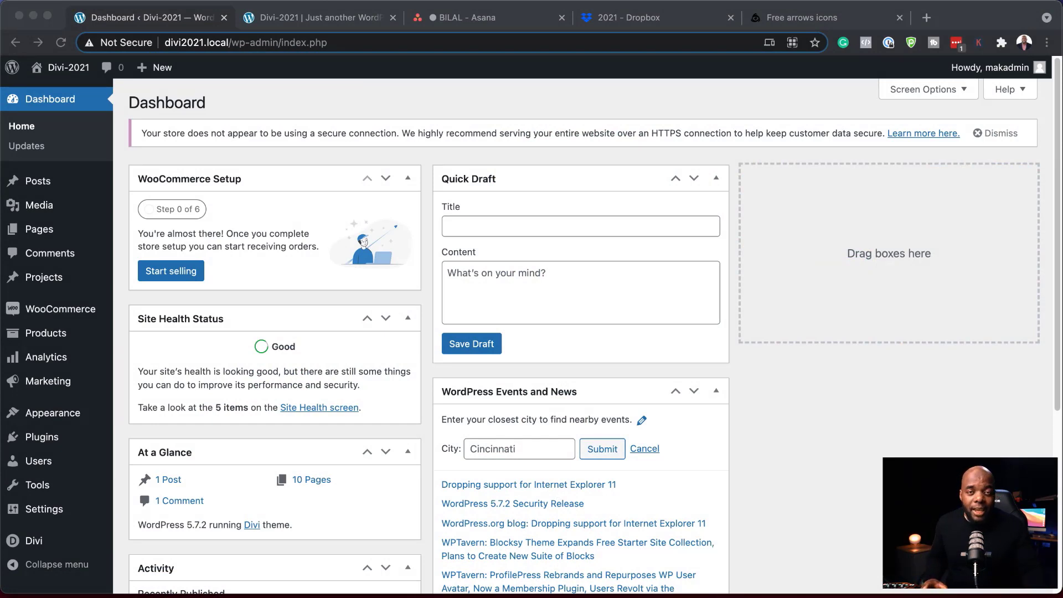
Open the Divi Theme Builder and build a new global footer for the Default Website Template.
{"action": "scroll", "coordinate": [381, 152], "scroll_direction": "down", "scroll_amount": 3}
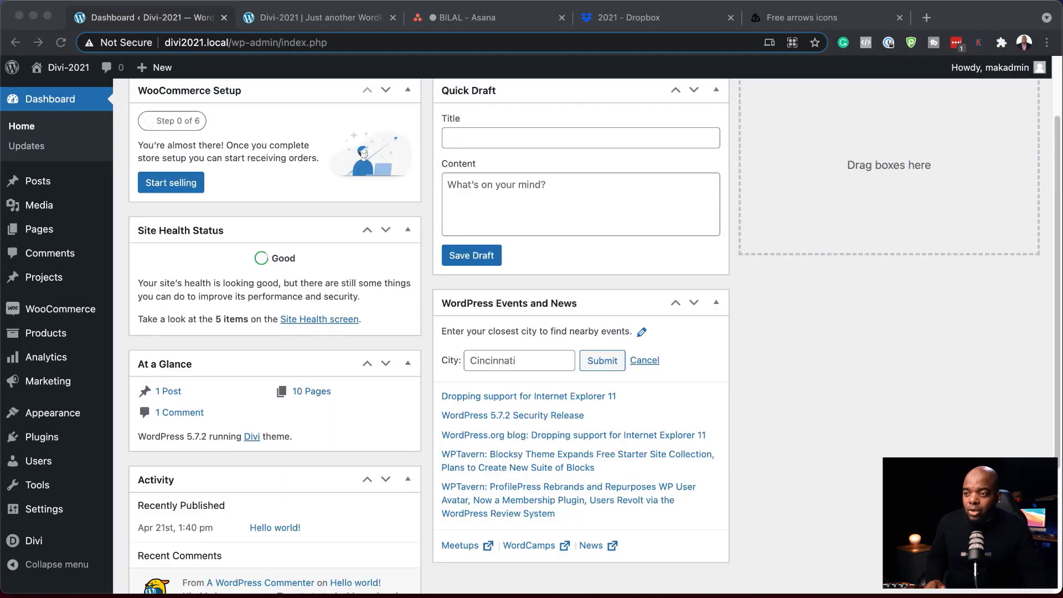
{"action": "mouse_move", "coordinate": [88, 543]}
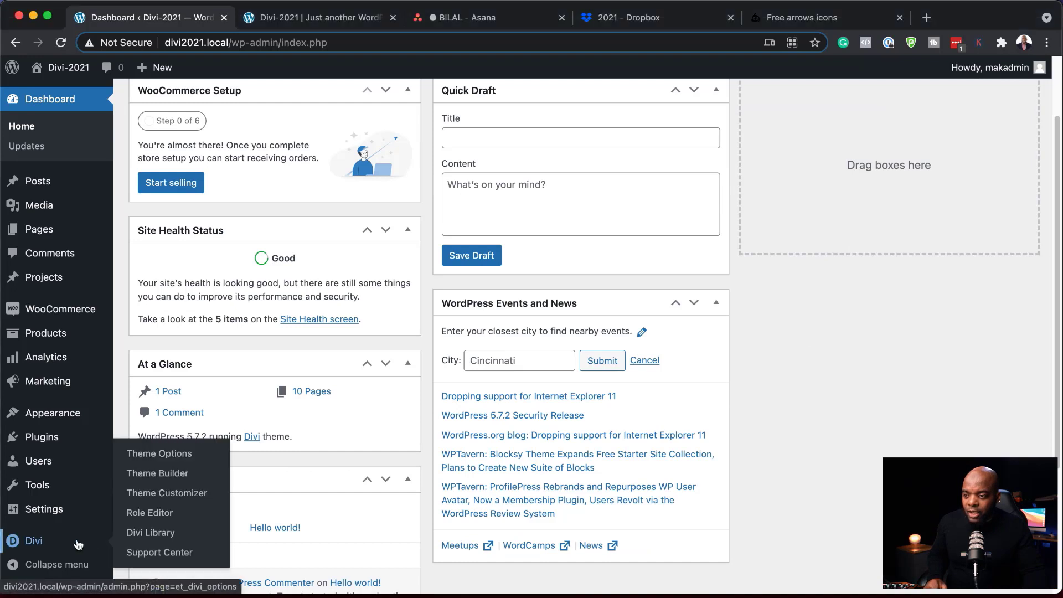
{"action": "left_click", "coordinate": [158, 474]}
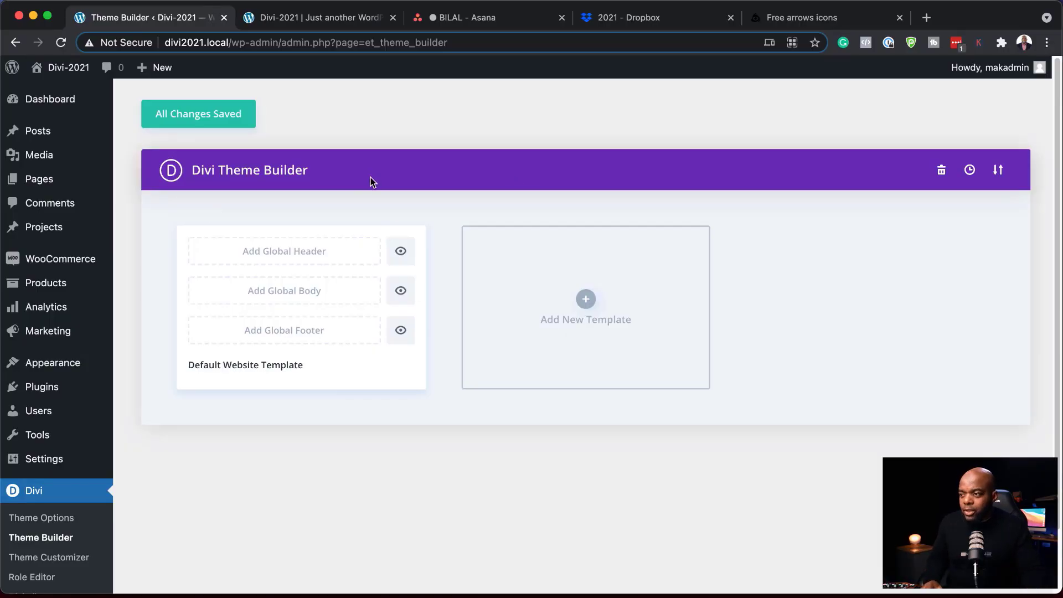
{"action": "left_click", "coordinate": [310, 338]}
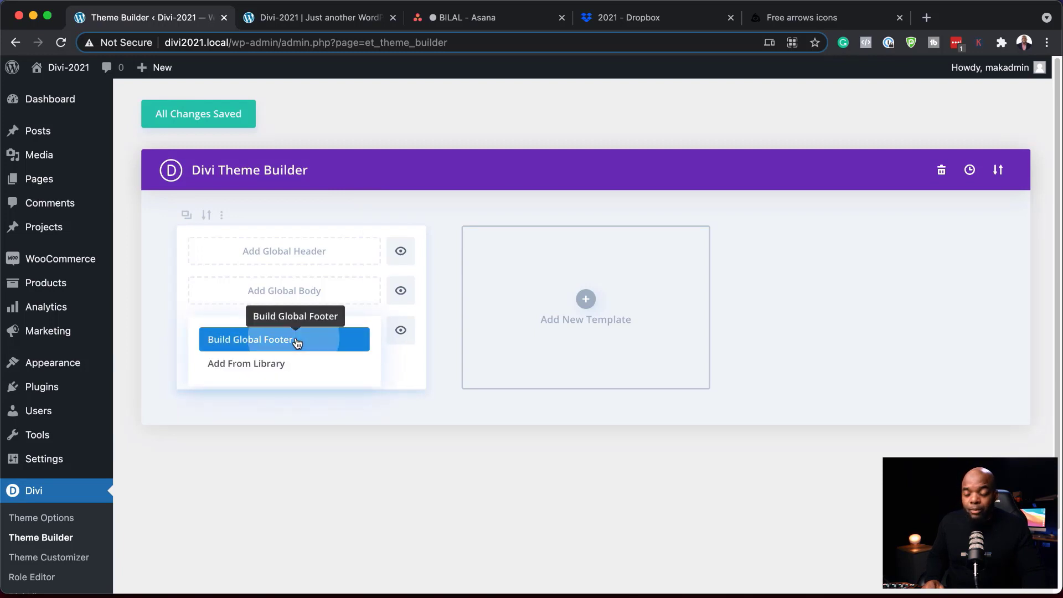
{"action": "left_click", "coordinate": [297, 341]}
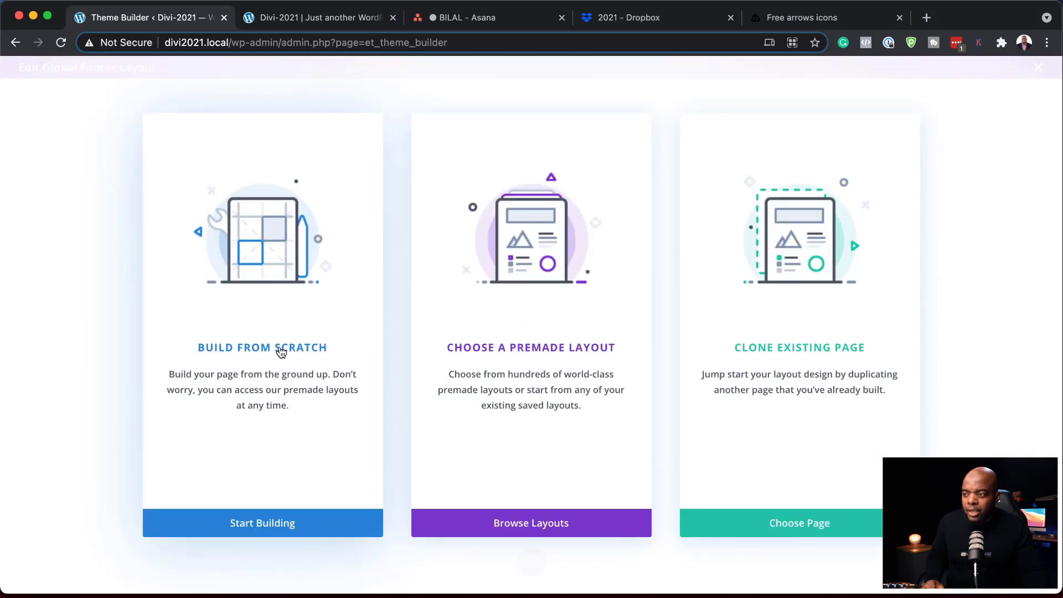
Start the footer from a blank layout with a one-column row containing a Text module.
{"action": "left_click", "coordinate": [264, 532]}
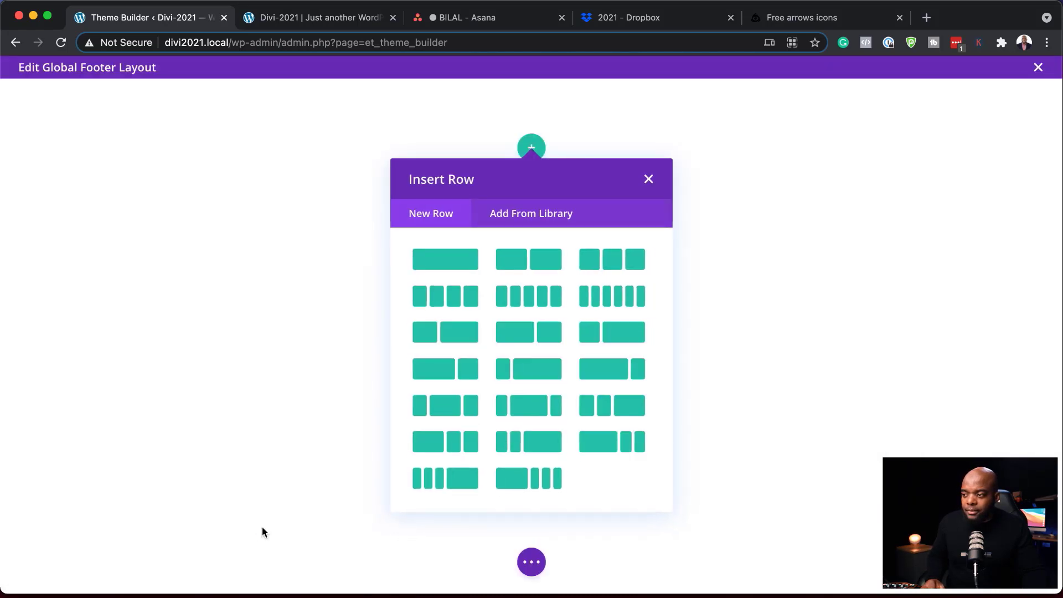
{"action": "left_click", "coordinate": [456, 262]}
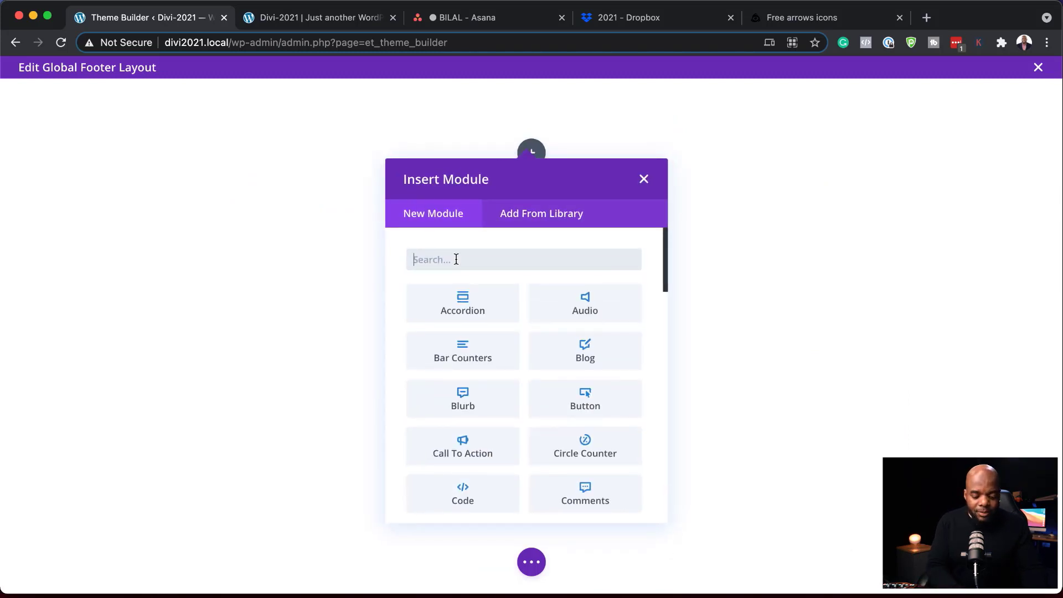
{"action": "type", "text": "text"}
{"action": "left_click", "coordinate": [488, 312]}
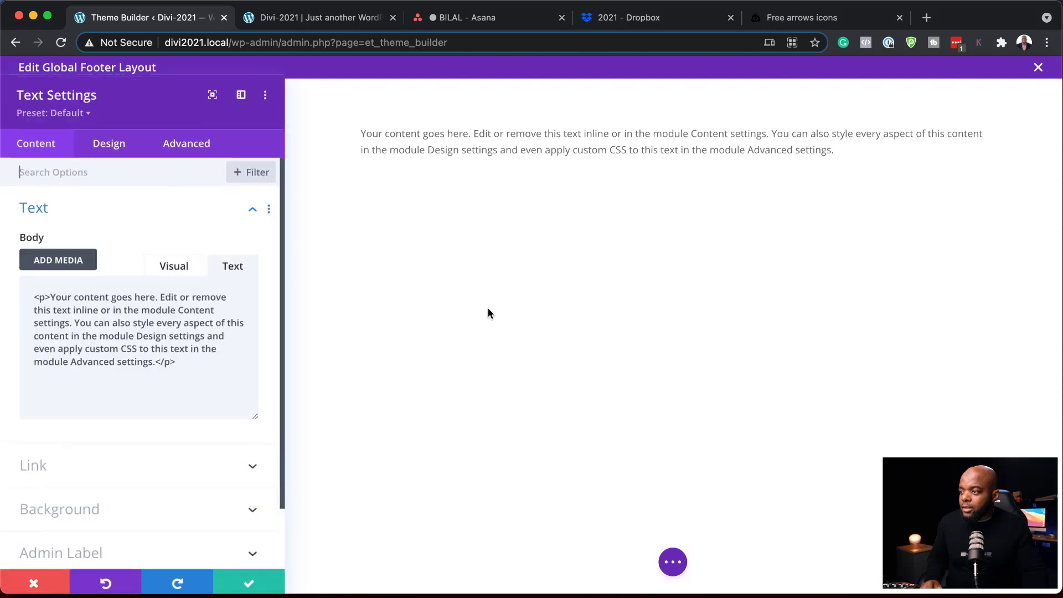
Replace the placeholder text with 'About Us' formatted as Heading 2 and save the module.
{"action": "left_click", "coordinate": [177, 270]}
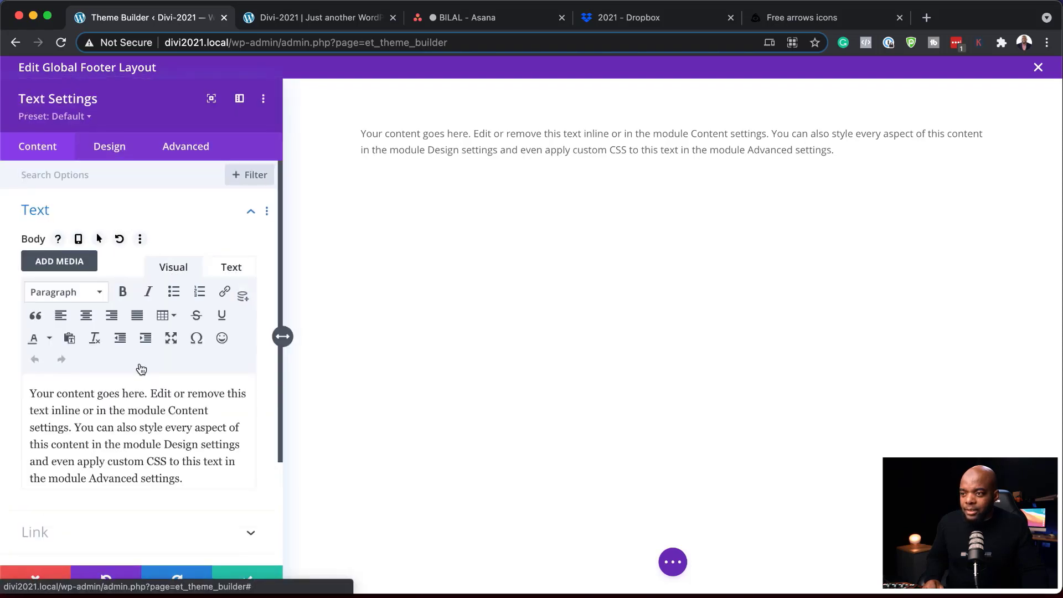
{"action": "left_click_drag", "start_coordinate": [187, 479], "coordinate": [5, 394]}
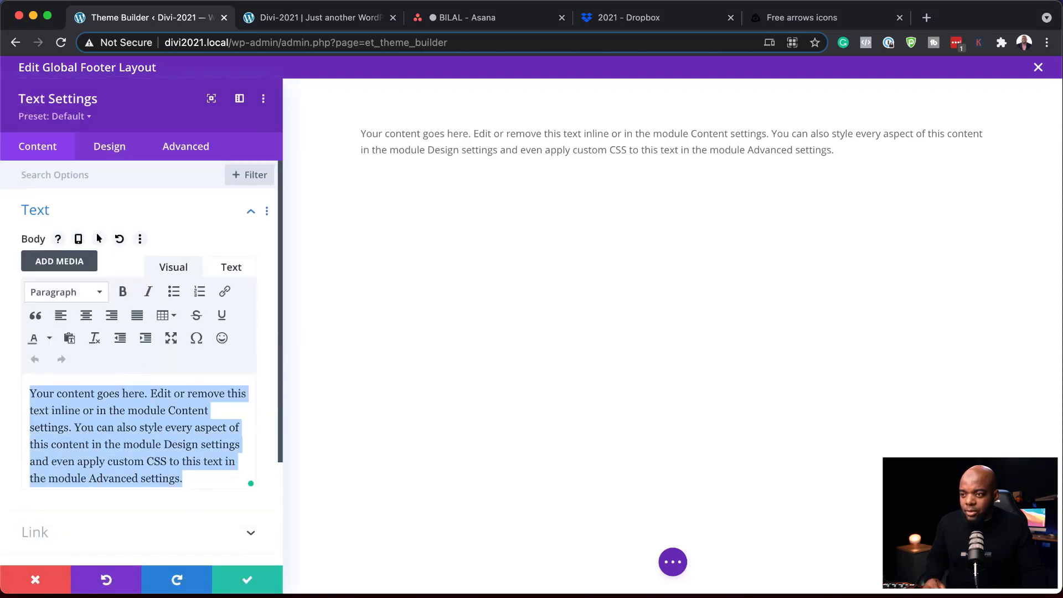
{"action": "type", "text": "About Us"}
{"action": "left_click_drag", "start_coordinate": [77, 394], "coordinate": [29, 394]}
{"action": "left_click", "coordinate": [78, 297]}
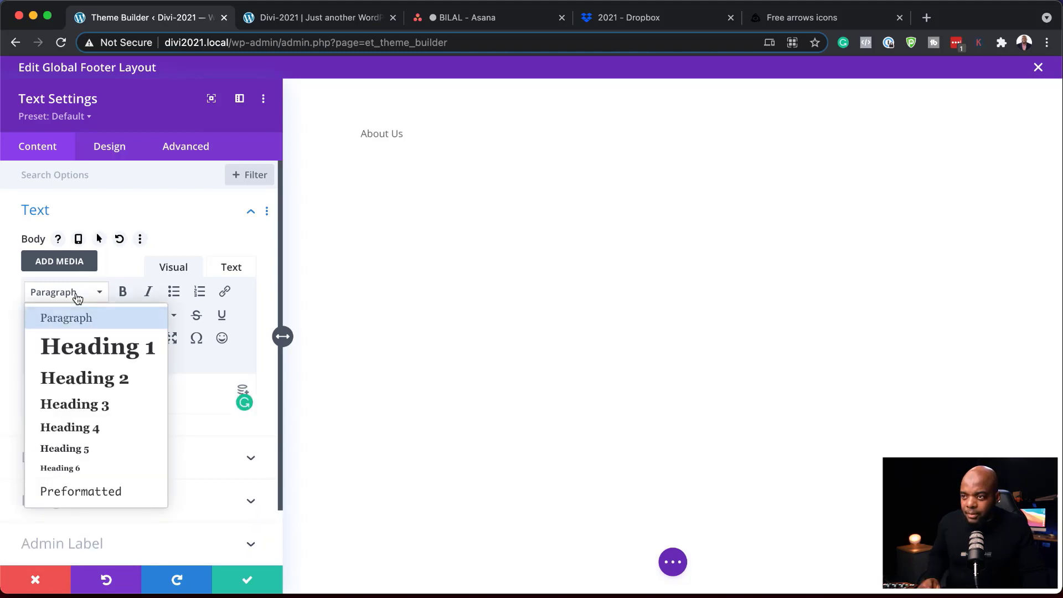
{"action": "left_click", "coordinate": [101, 381]}
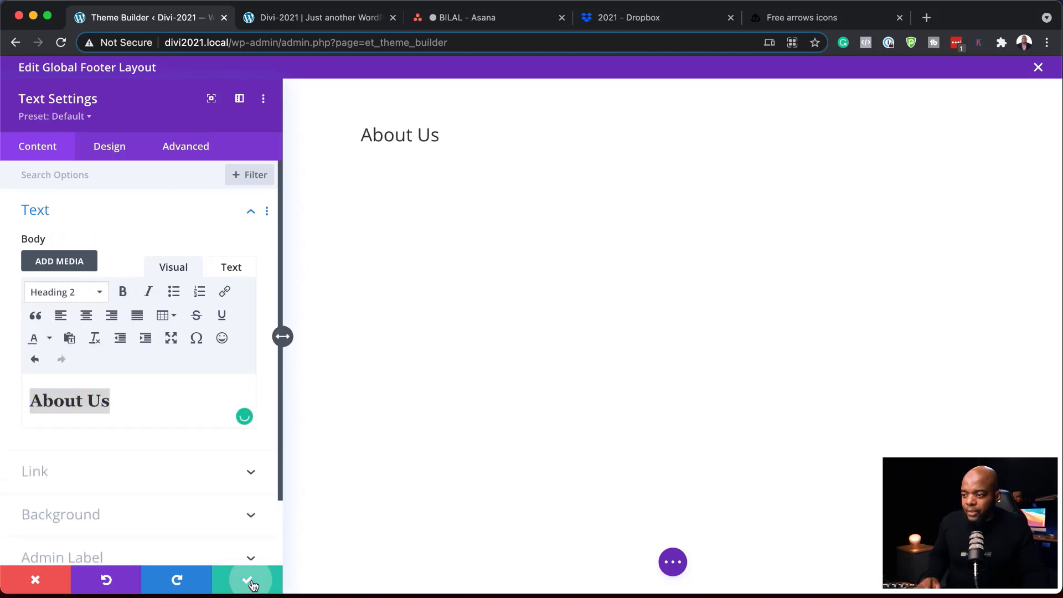
{"action": "left_click", "coordinate": [247, 579]}
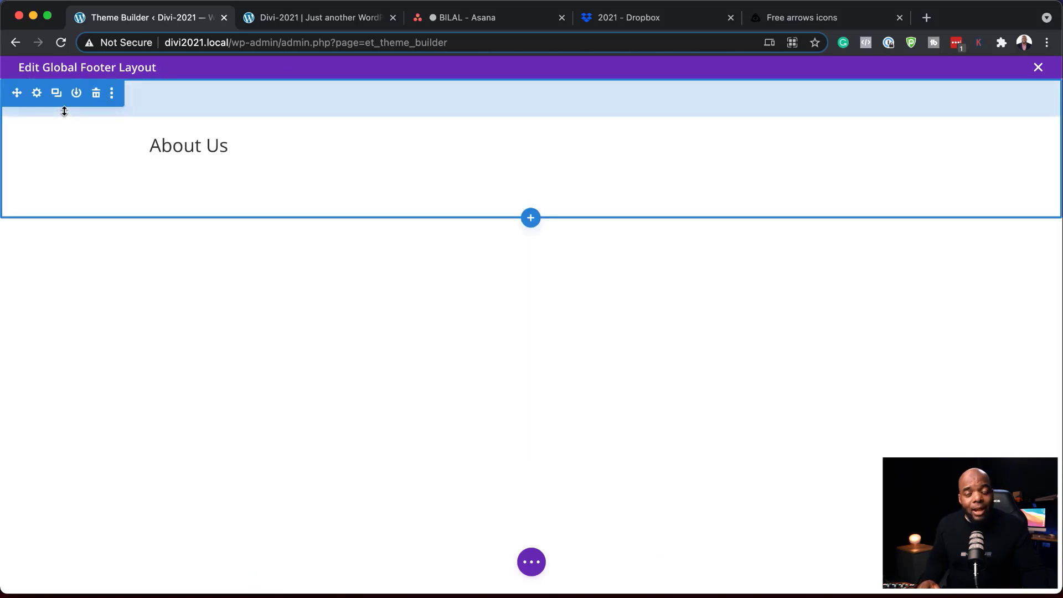
Give the footer section a dark navy #001321 background colour.
{"action": "left_click", "coordinate": [37, 94]}
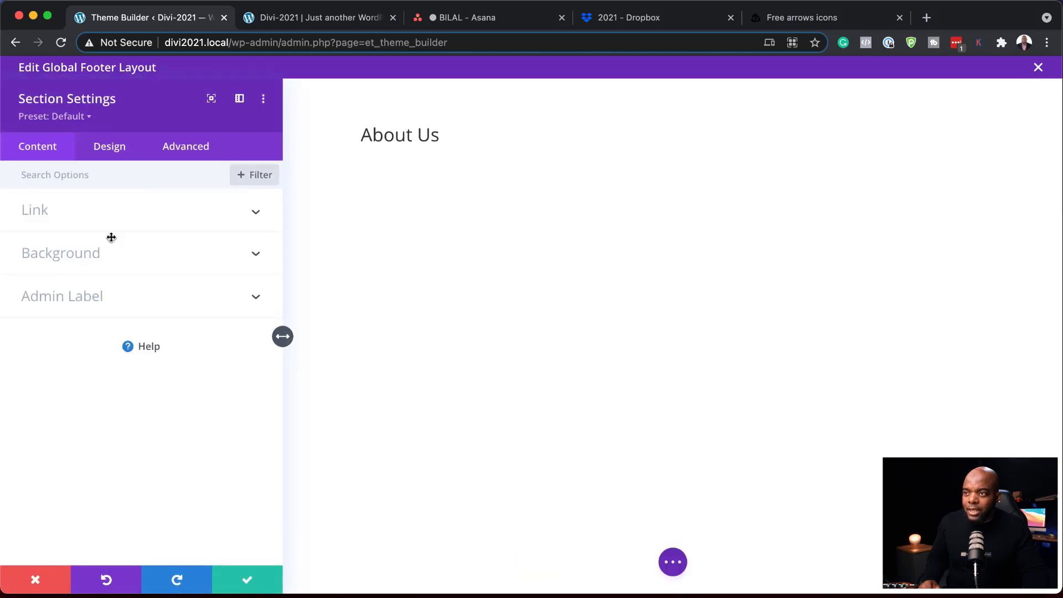
{"action": "left_click", "coordinate": [104, 260]}
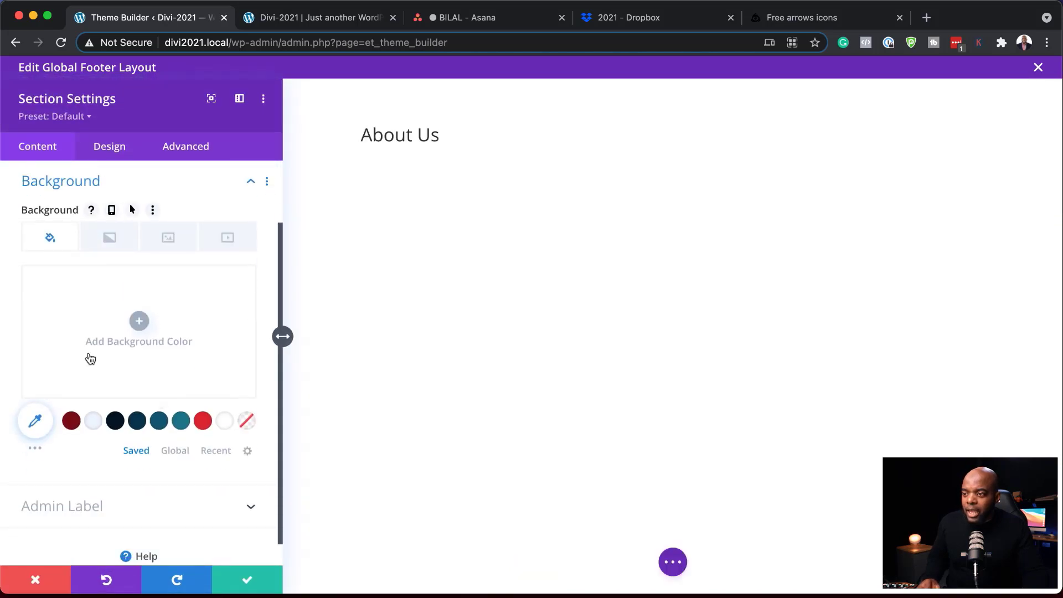
{"action": "left_click", "coordinate": [71, 420]}
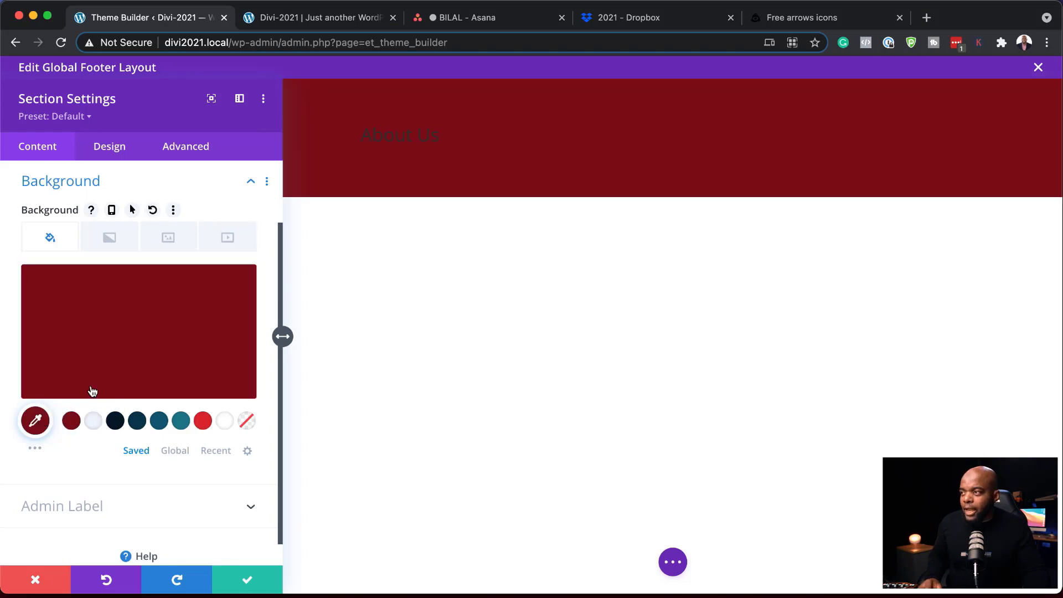
{"action": "left_click", "coordinate": [112, 337]}
{"action": "left_click_drag", "start_coordinate": [251, 344], "coordinate": [157, 385]}
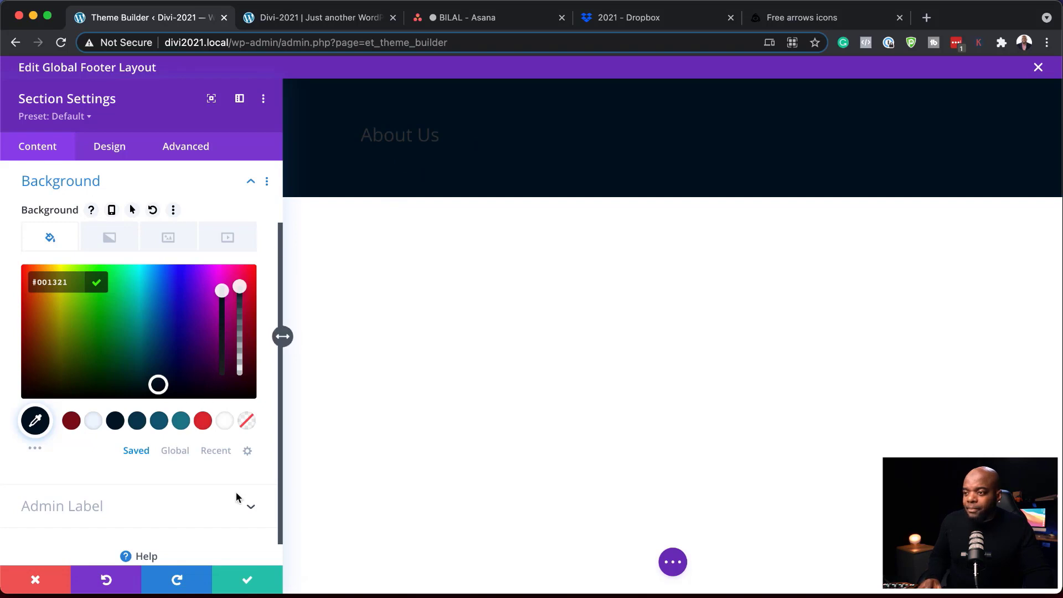
Set the section's top and bottom padding to 7vw, linked, and save the settings.
{"action": "left_click", "coordinate": [103, 150]}
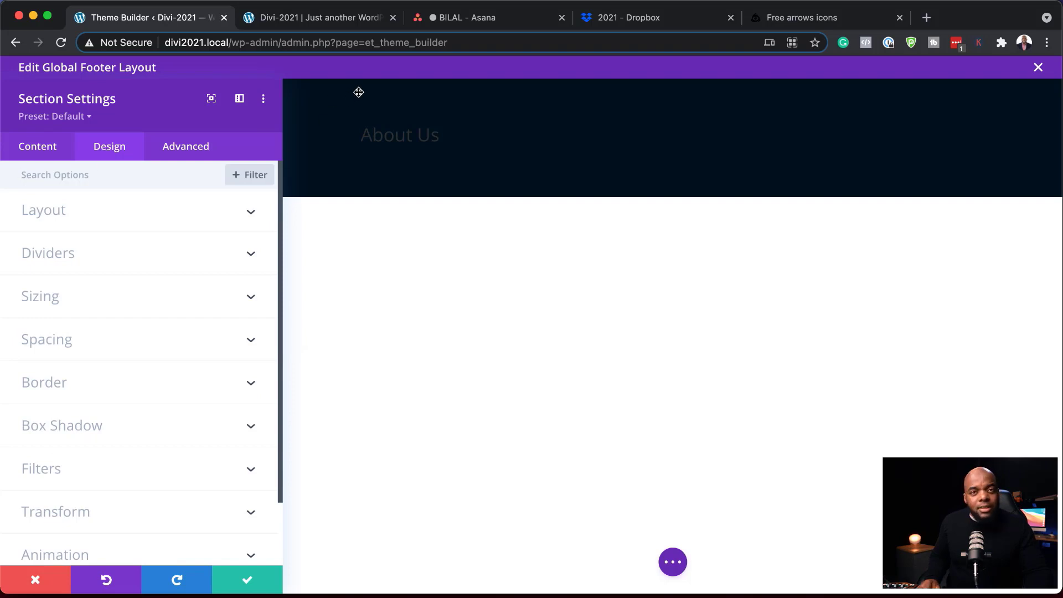
{"action": "left_click", "coordinate": [48, 339]}
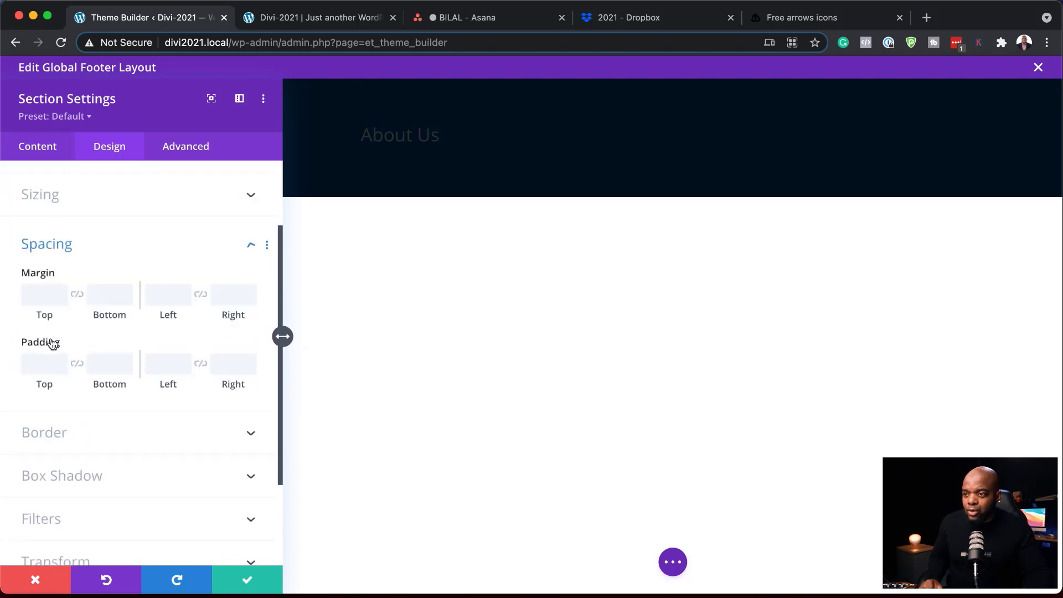
{"action": "left_click", "coordinate": [42, 301]}
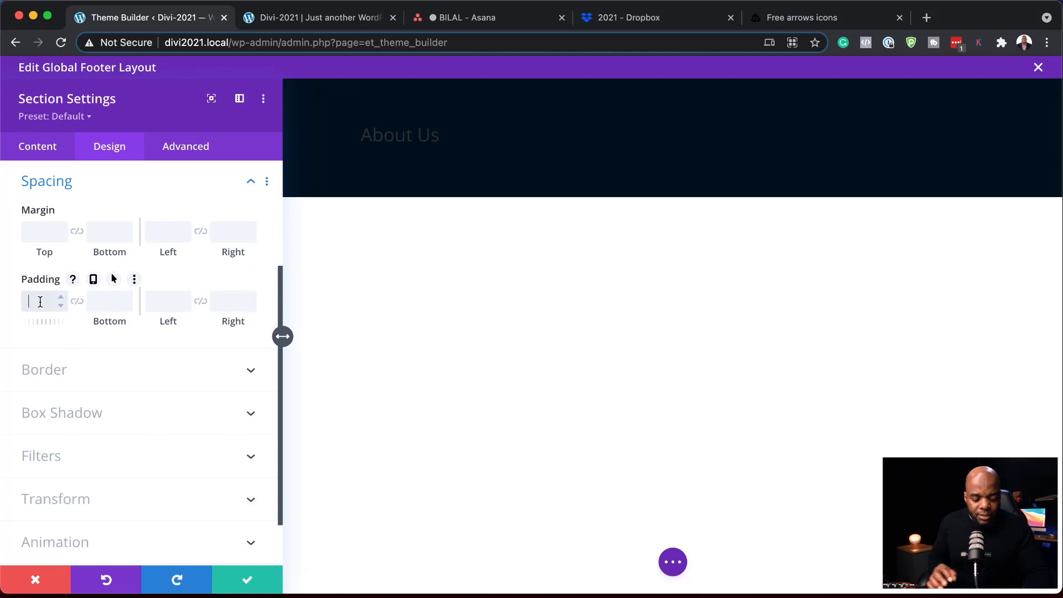
{"action": "type", "text": "7v"}
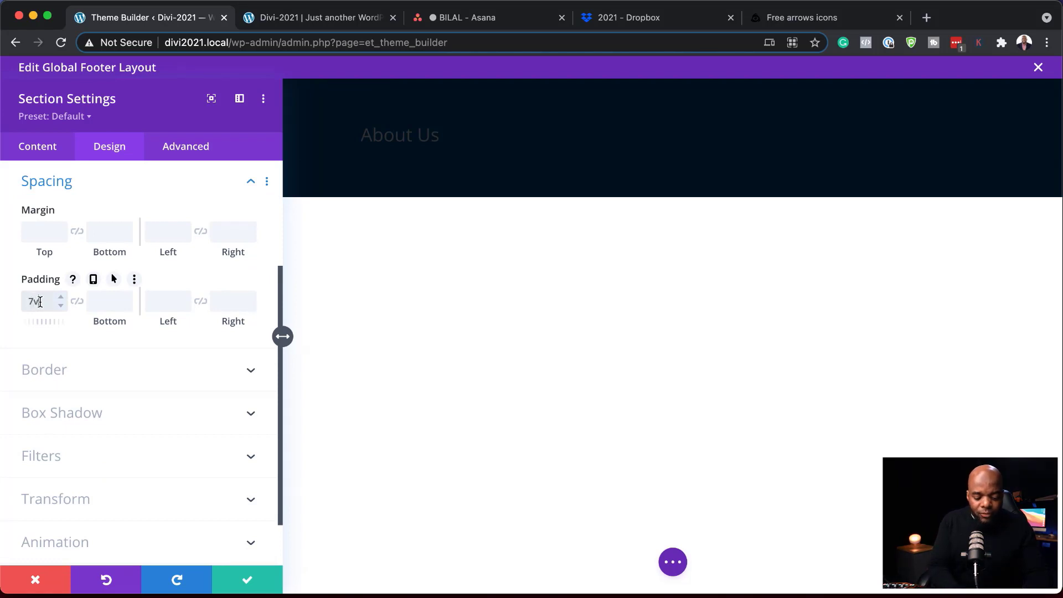
{"action": "type", "text": "w"}
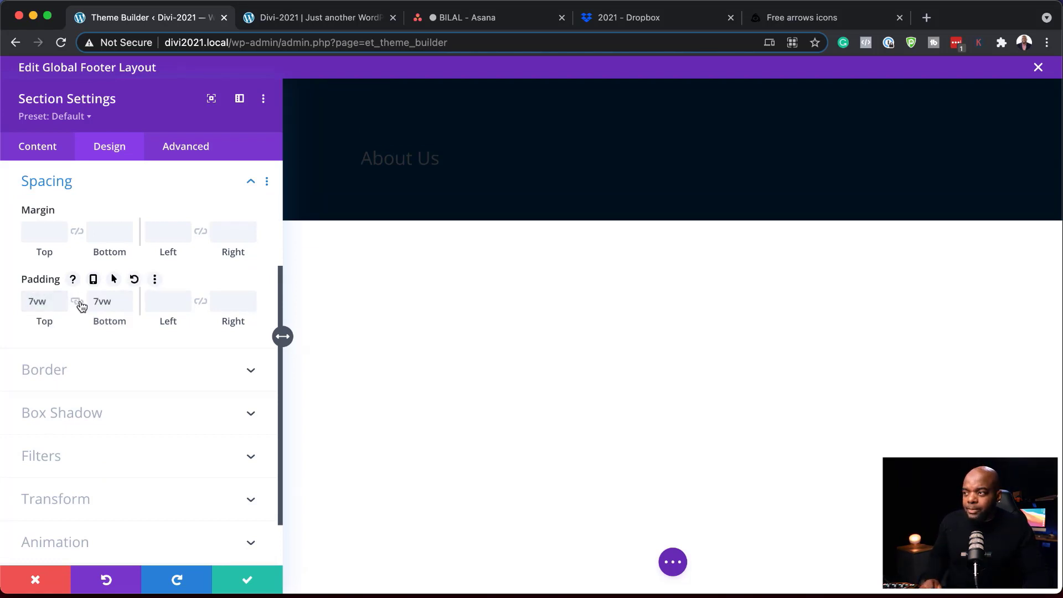
{"action": "left_click", "coordinate": [79, 302]}
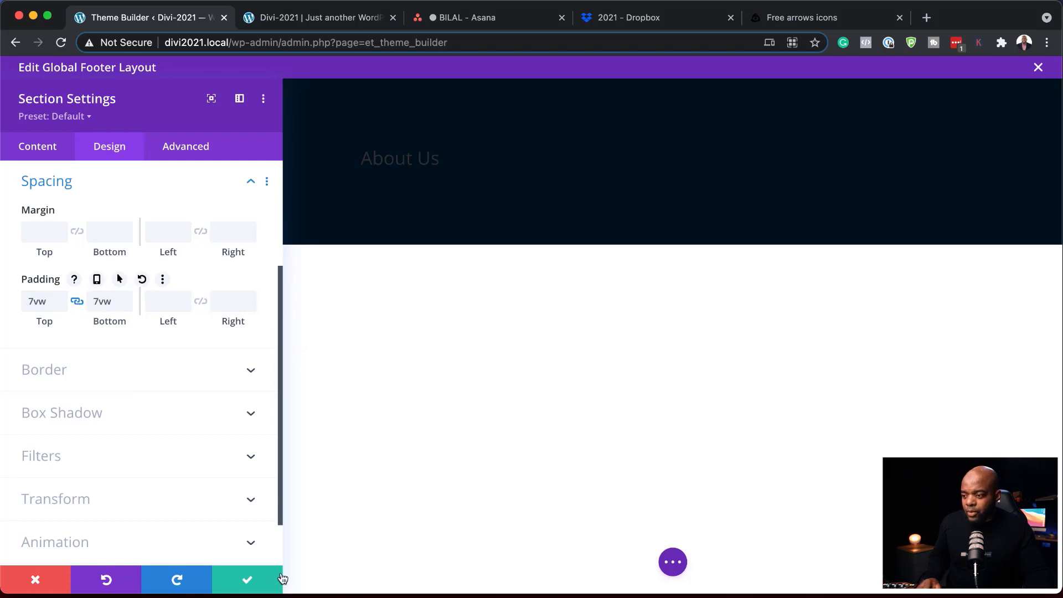
{"action": "left_click", "coordinate": [247, 581]}
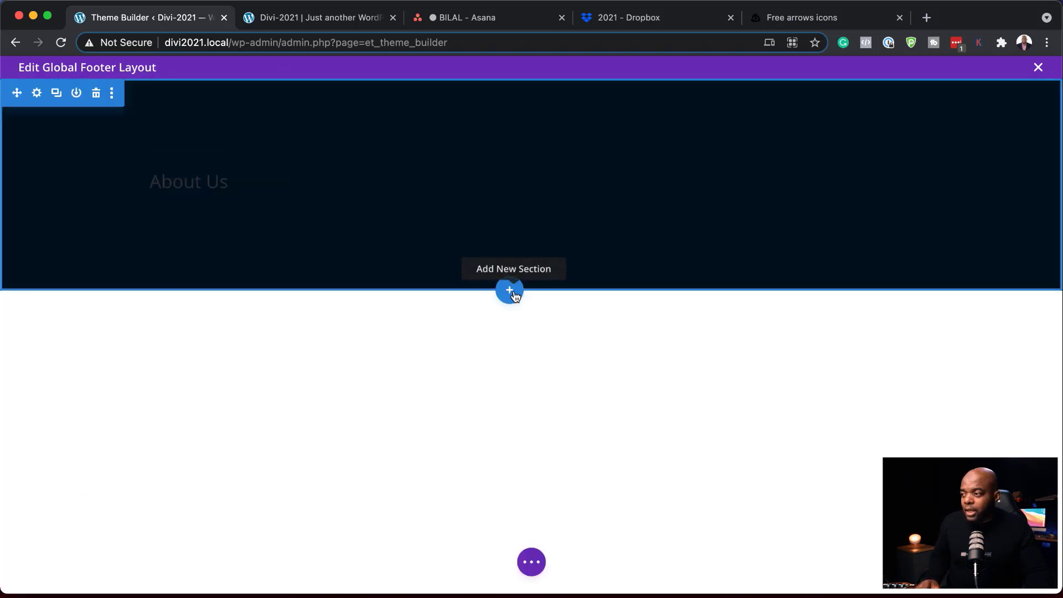
Add a regular section below the footer with a one-column row and a Text module.
{"action": "left_click", "coordinate": [512, 293]}
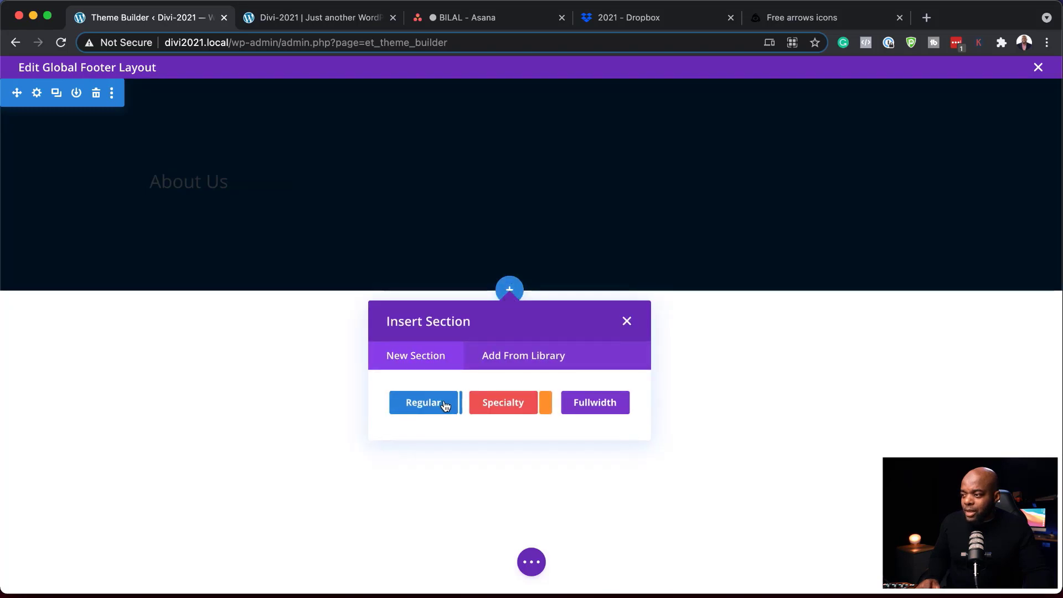
{"action": "left_click", "coordinate": [443, 408]}
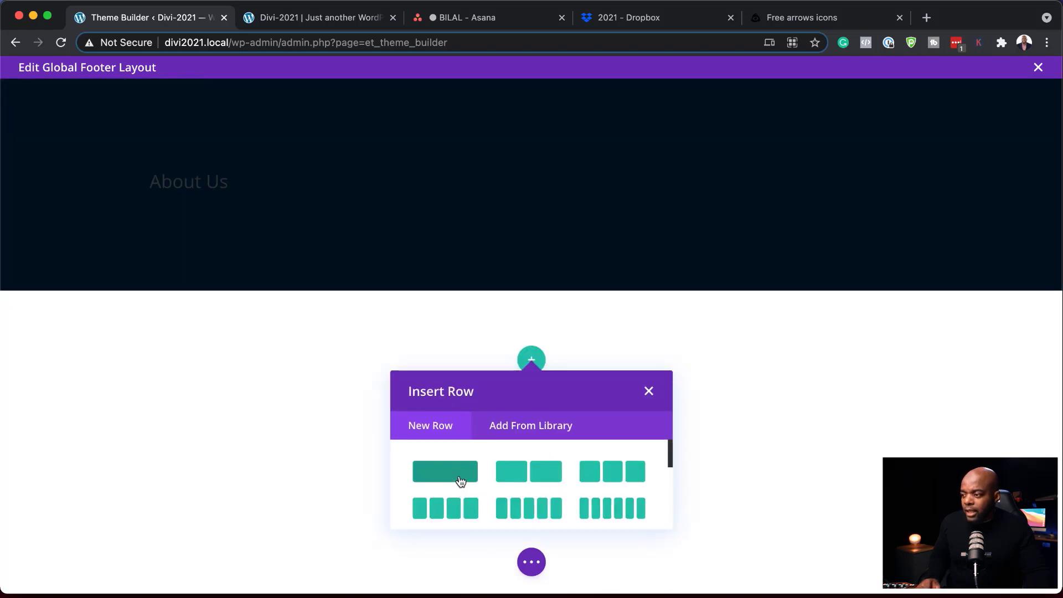
{"action": "left_click", "coordinate": [460, 479]}
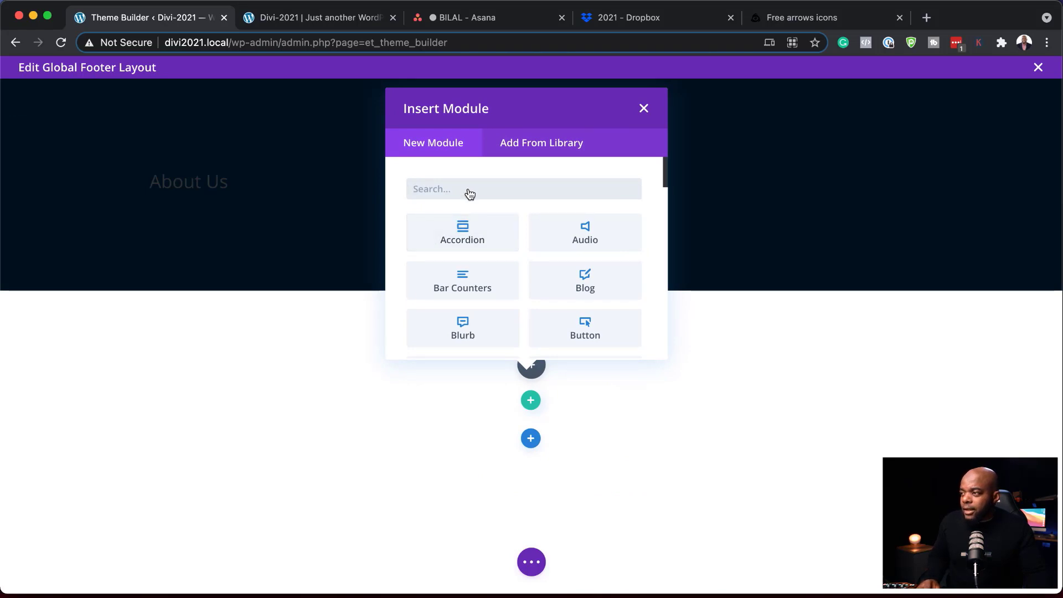
{"action": "type", "text": "text"}
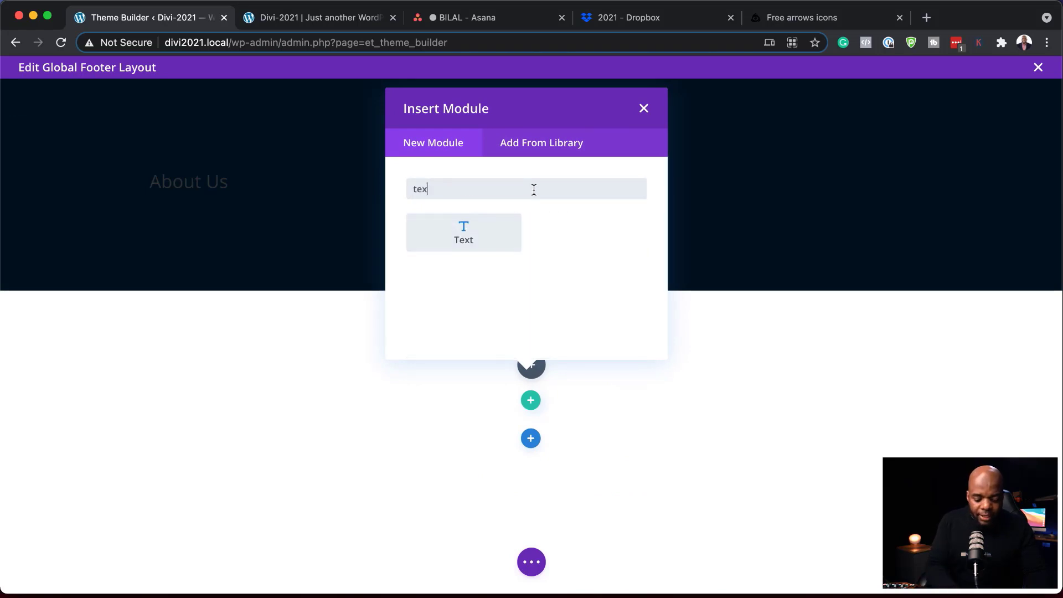
{"action": "left_click", "coordinate": [486, 235]}
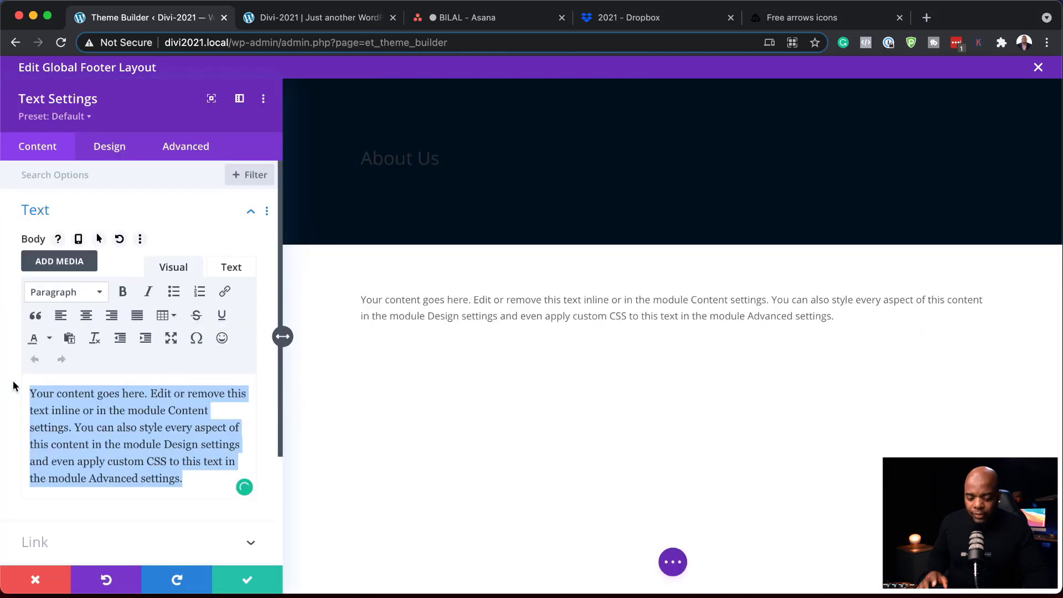
Enter 'Designed by Mak Studios', center it, and save the text module.
{"action": "type", "text": "Designed by Mak Studios"}
{"action": "left_click_drag", "start_coordinate": [164, 395], "coordinate": [22, 392]}
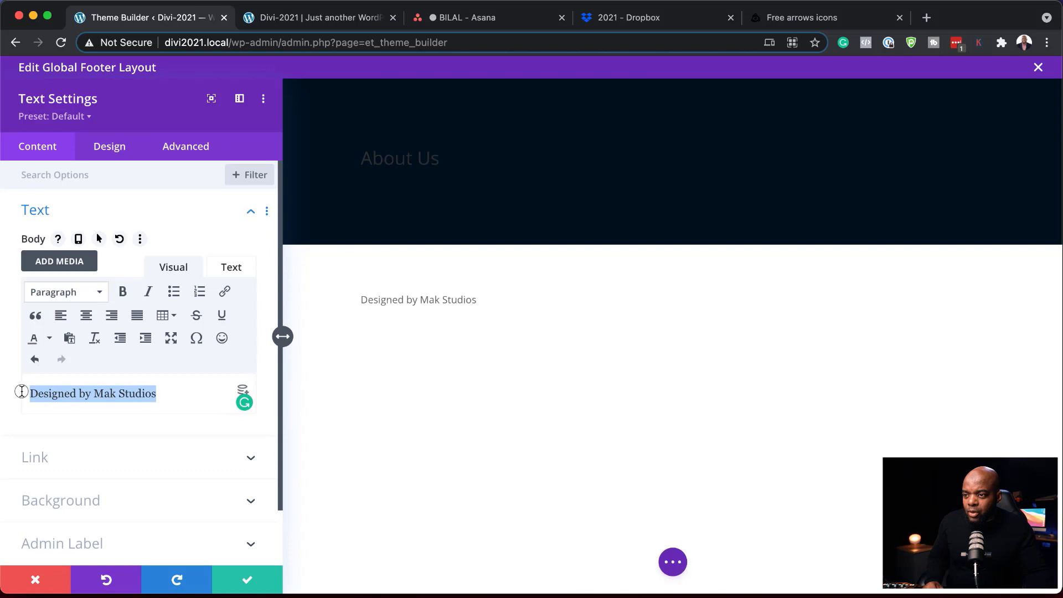
{"action": "left_click", "coordinate": [86, 316]}
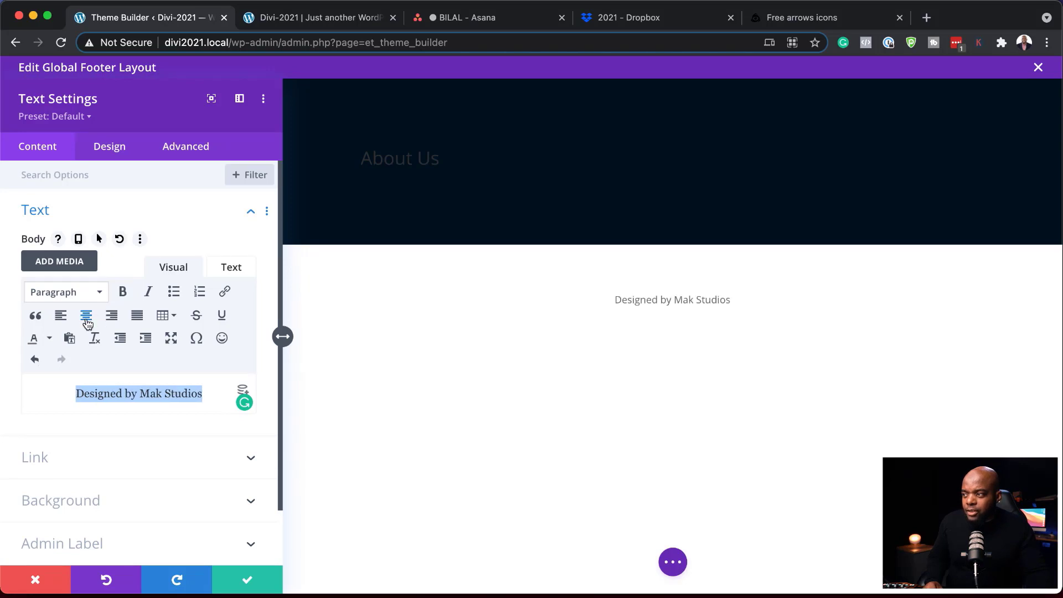
{"action": "left_click", "coordinate": [246, 579]}
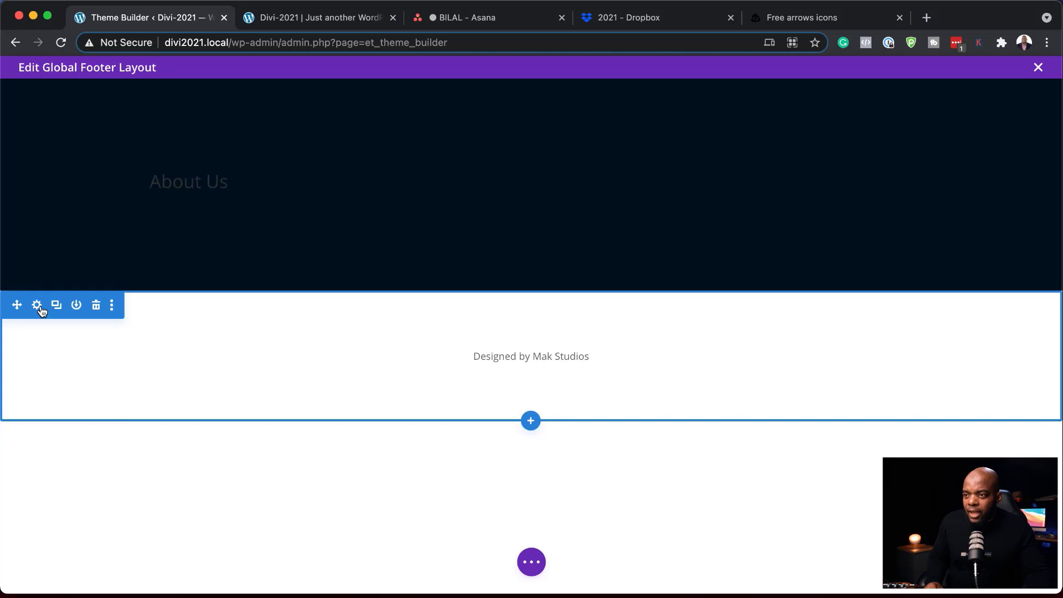
Give the credit section a near-black background using the dark saved colour swatch.
{"action": "left_click", "coordinate": [37, 306]}
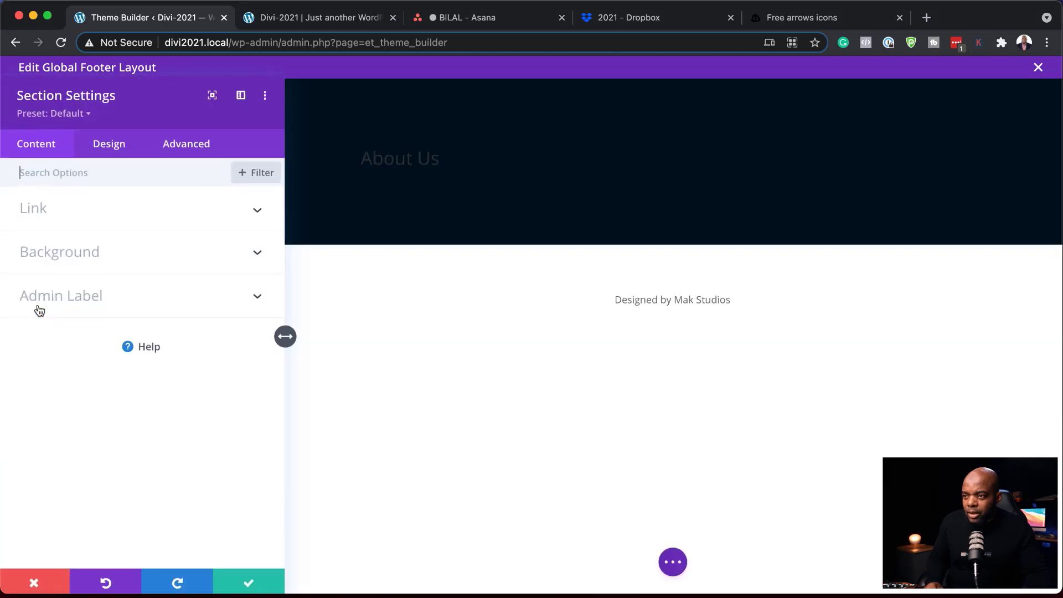
{"action": "left_click", "coordinate": [51, 256]}
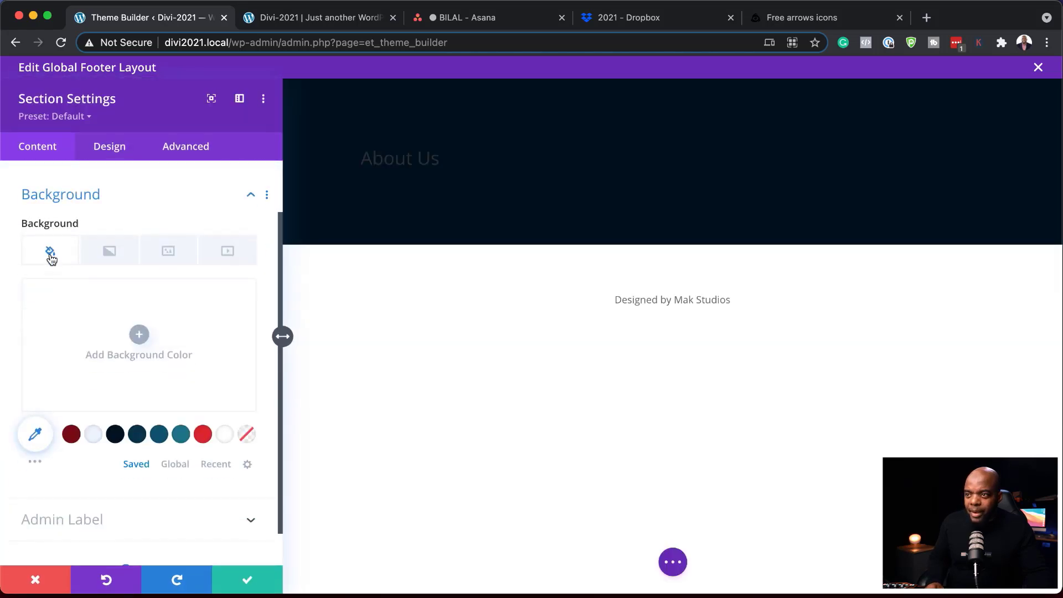
{"action": "left_click", "coordinate": [140, 324]}
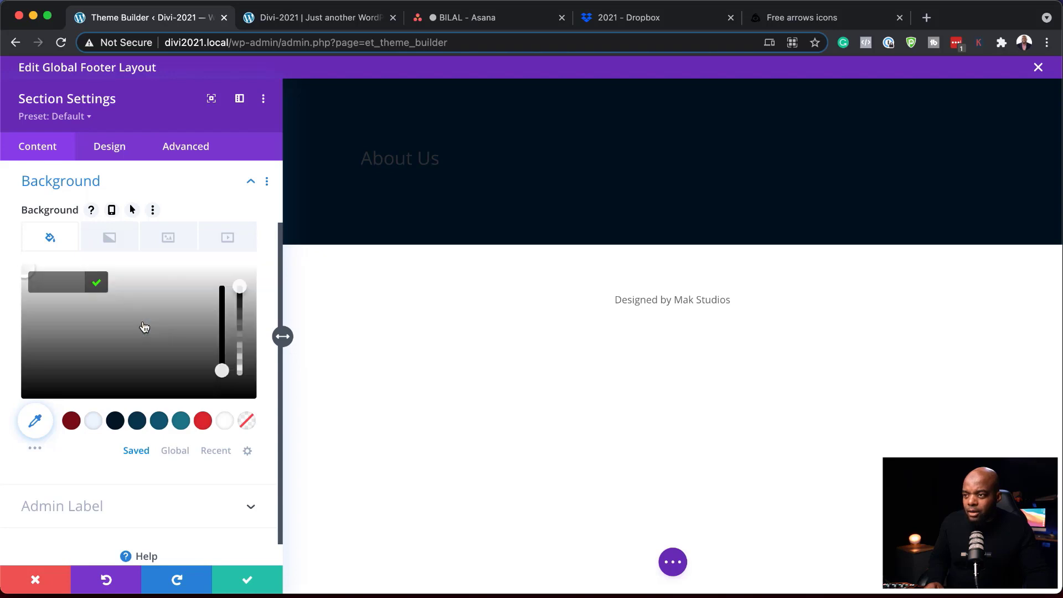
{"action": "left_click_drag", "start_coordinate": [50, 378], "coordinate": [1, 415]}
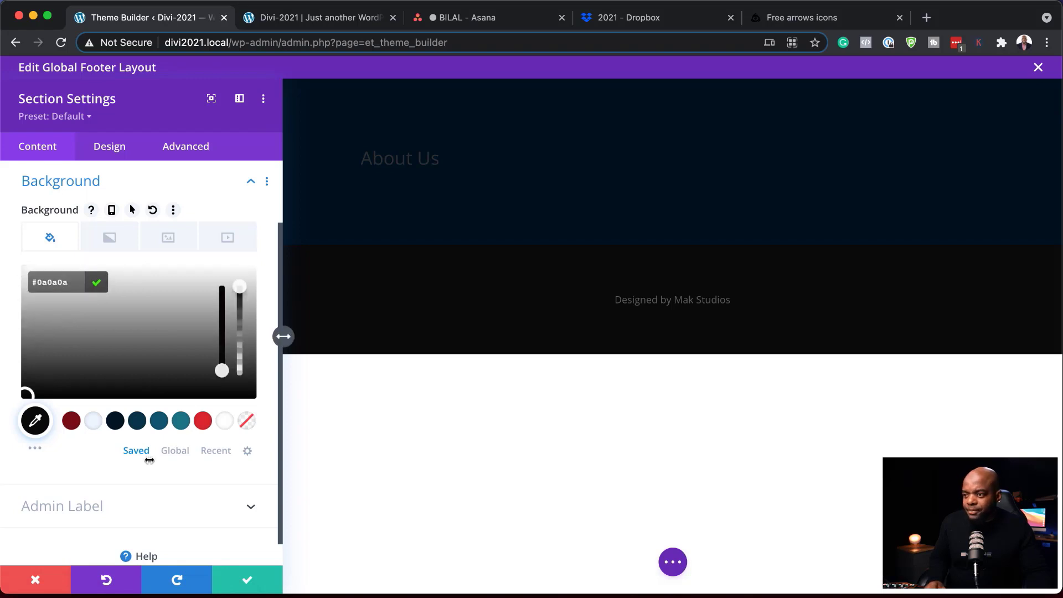
{"action": "left_click", "coordinate": [159, 420]}
{"action": "left_click", "coordinate": [202, 421]}
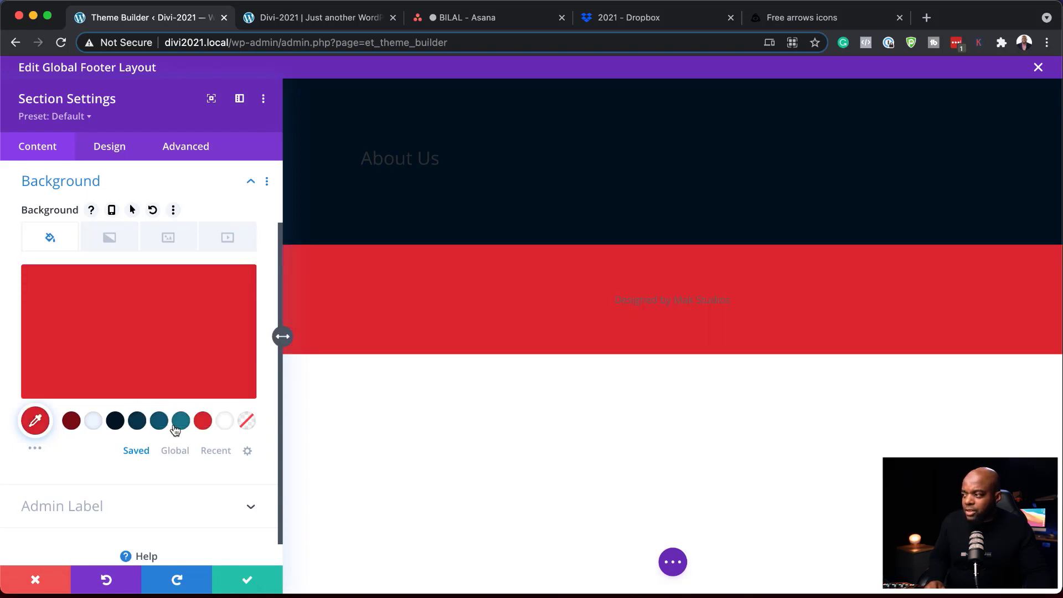
{"action": "left_click", "coordinate": [115, 421]}
Set the credit section's top and bottom padding to 1vw, linked, and save.
{"action": "left_click", "coordinate": [113, 149]}
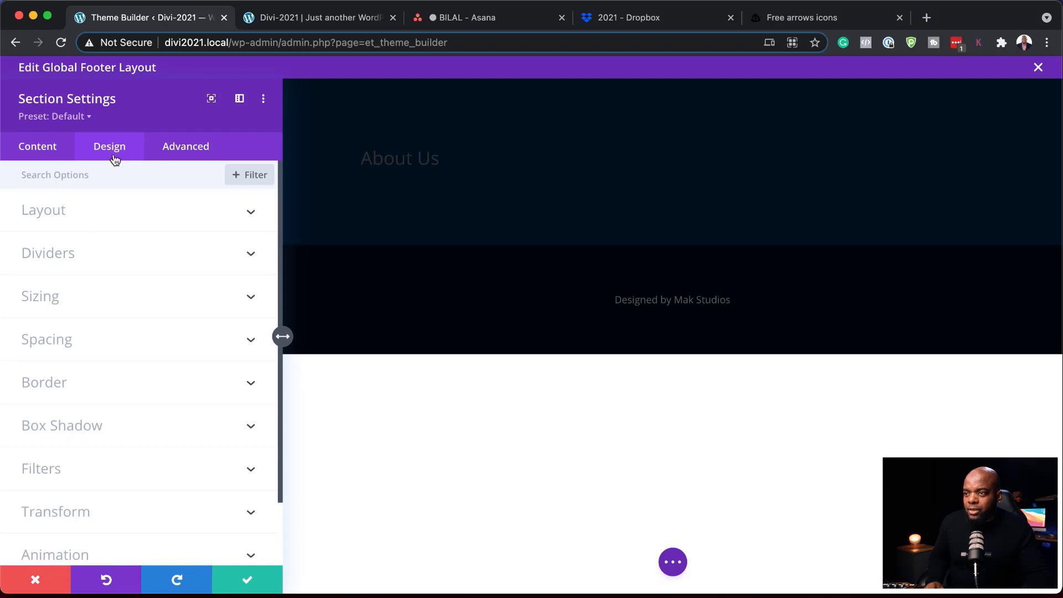
{"action": "left_click", "coordinate": [52, 339]}
{"action": "left_click", "coordinate": [40, 302]}
{"action": "type", "text": "1vw"}
{"action": "left_click", "coordinate": [77, 302]}
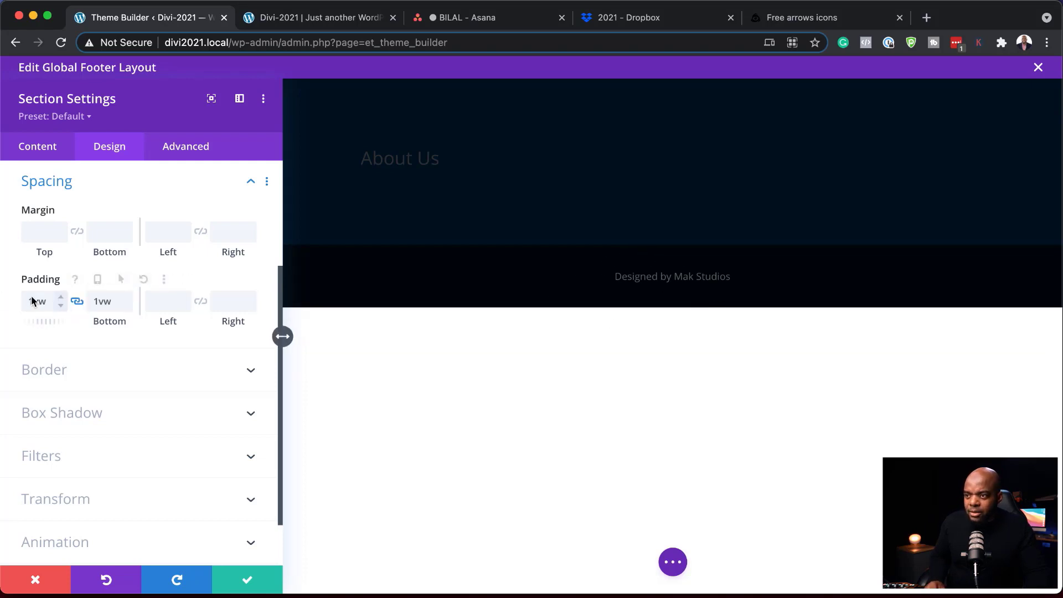
{"action": "left_click_drag", "start_coordinate": [47, 302], "coordinate": [5, 304]}
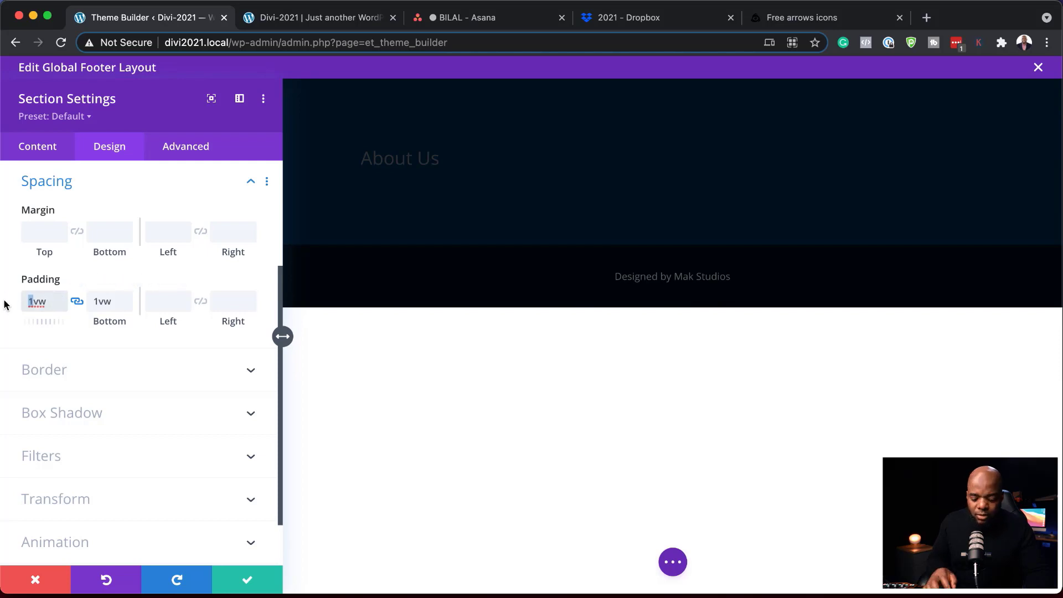
{"action": "left_click", "coordinate": [255, 581]}
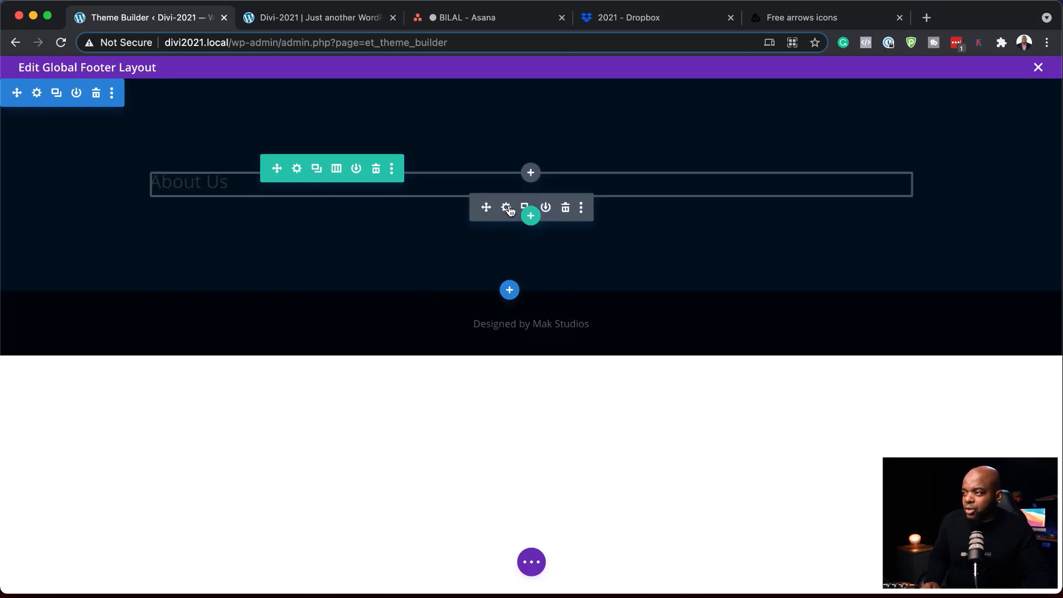
Add Our Story, FAQ and Sponsors as separate lines under About Us, fixing the Sponsors spelling.
{"action": "left_click", "coordinate": [506, 208]}
{"action": "left_click", "coordinate": [126, 402]}
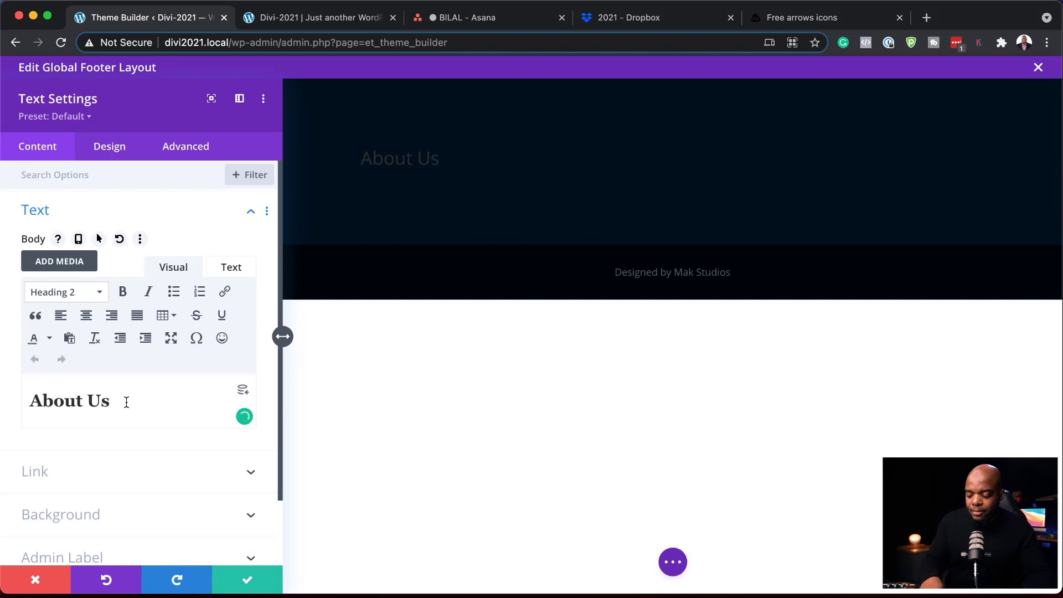
{"action": "key", "text": "Return"}
{"action": "type", "text": "Our Story"}
{"action": "key", "text": "Return"}
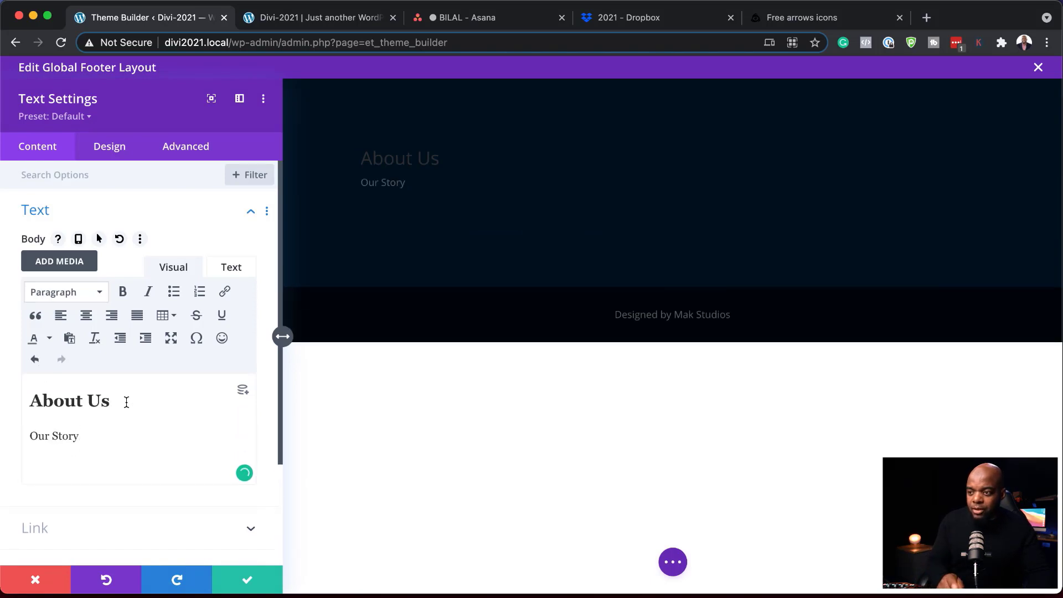
{"action": "type", "text": "FAQ Sponsers"}
{"action": "mouse_move", "coordinate": [67, 494]}
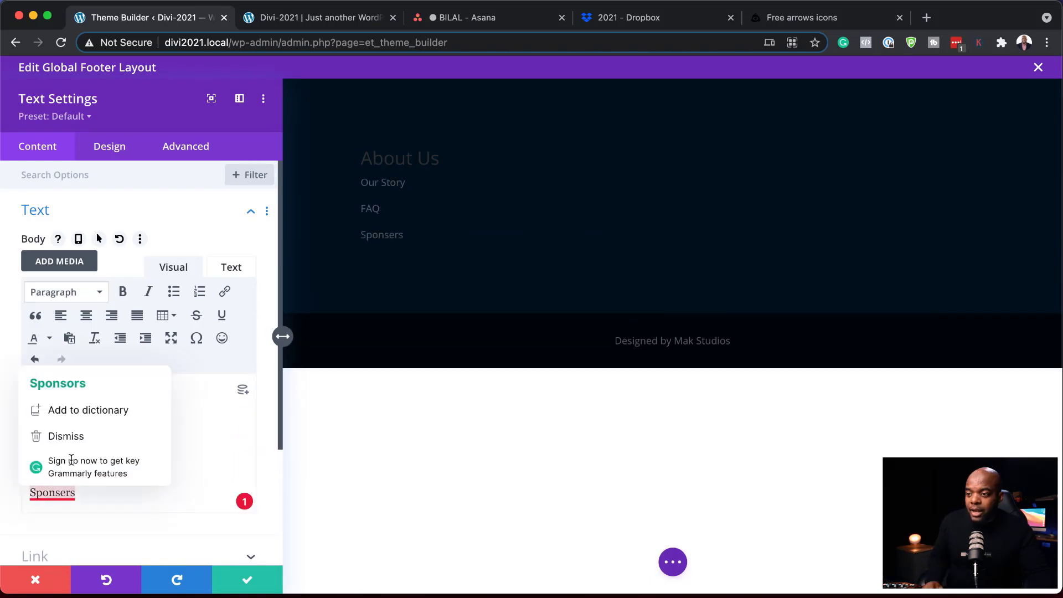
{"action": "left_click", "coordinate": [58, 383]}
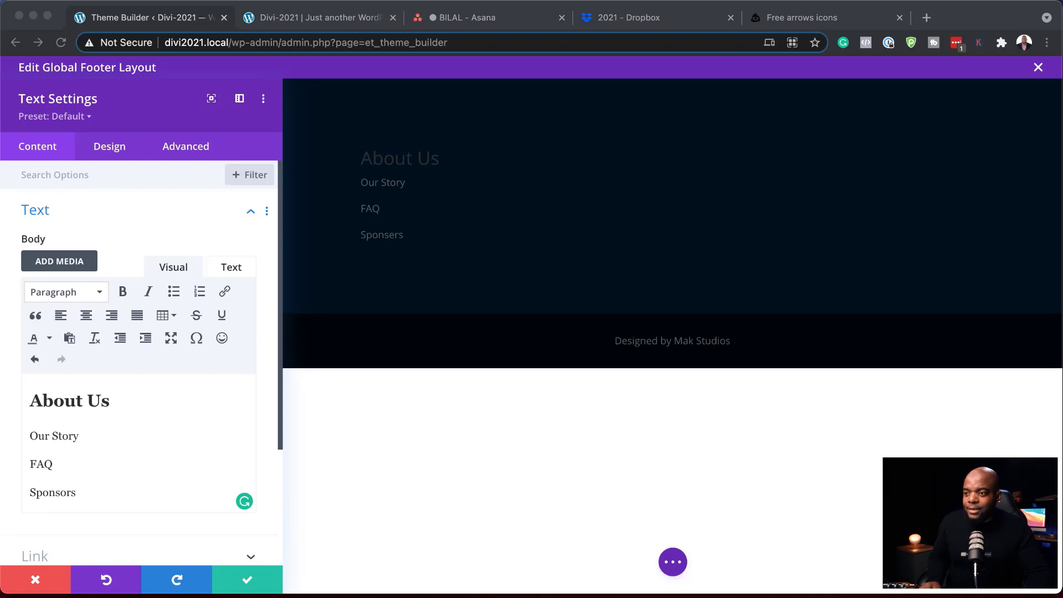
{"action": "left_click", "coordinate": [94, 437]}
Link the Our Story and FAQ lines to the placeholder URL '#'.
{"action": "left_click_drag", "start_coordinate": [79, 436], "coordinate": [26, 434]}
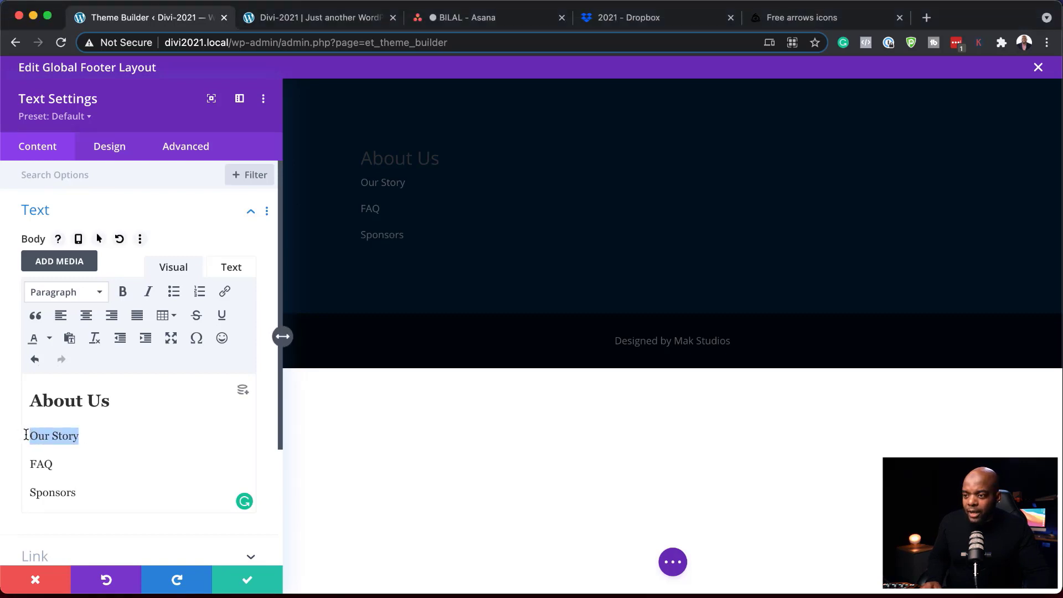
{"action": "left_click", "coordinate": [224, 293]}
{"action": "left_click", "coordinate": [487, 281]}
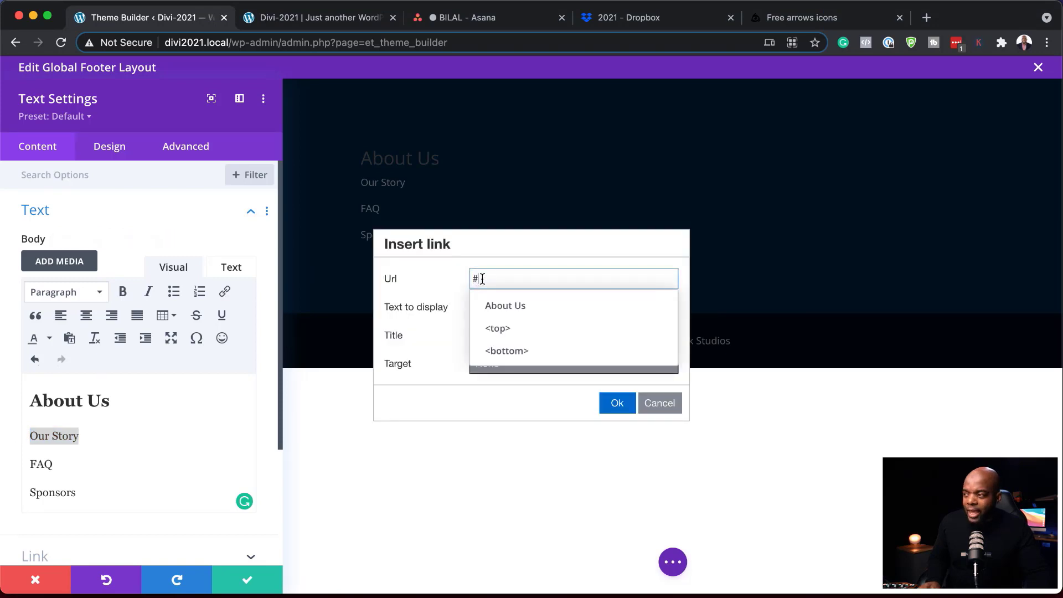
{"action": "type", "text": "#"}
{"action": "left_click", "coordinate": [617, 403]}
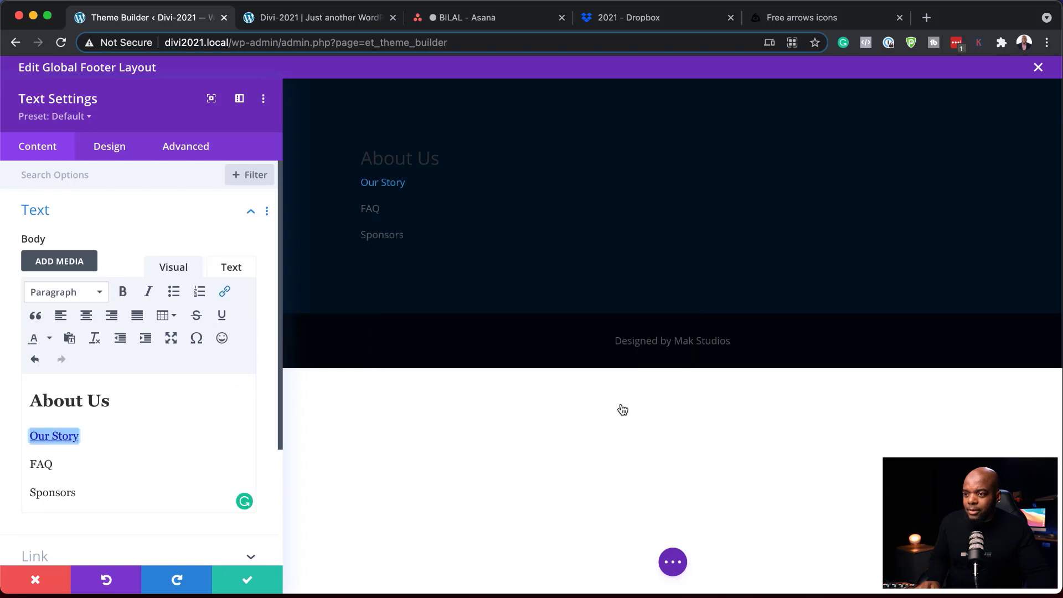
{"action": "left_click_drag", "start_coordinate": [59, 465], "coordinate": [18, 465]}
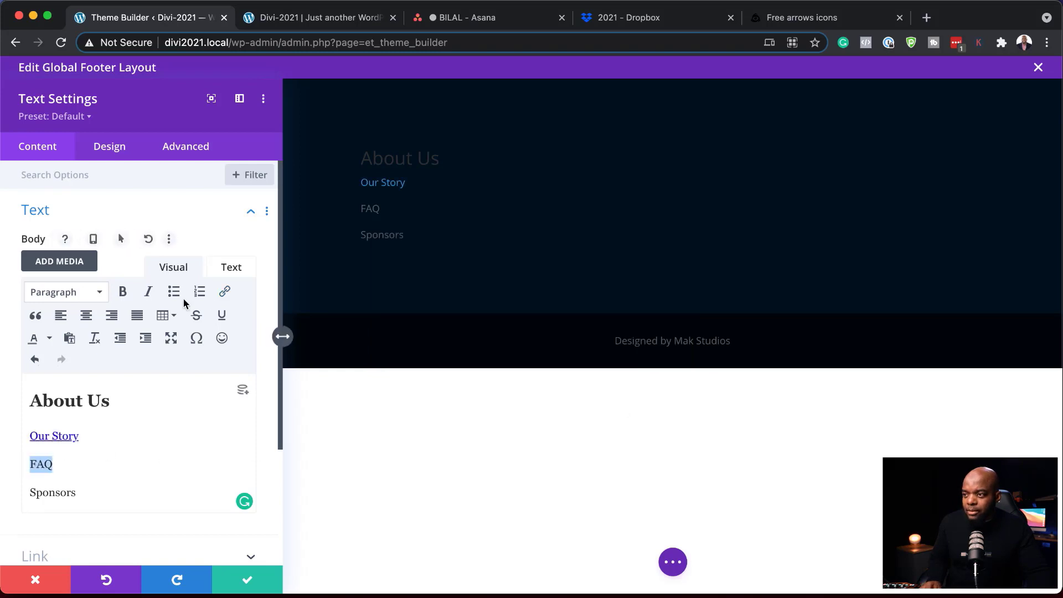
{"action": "left_click", "coordinate": [225, 292]}
{"action": "left_click", "coordinate": [495, 281]}
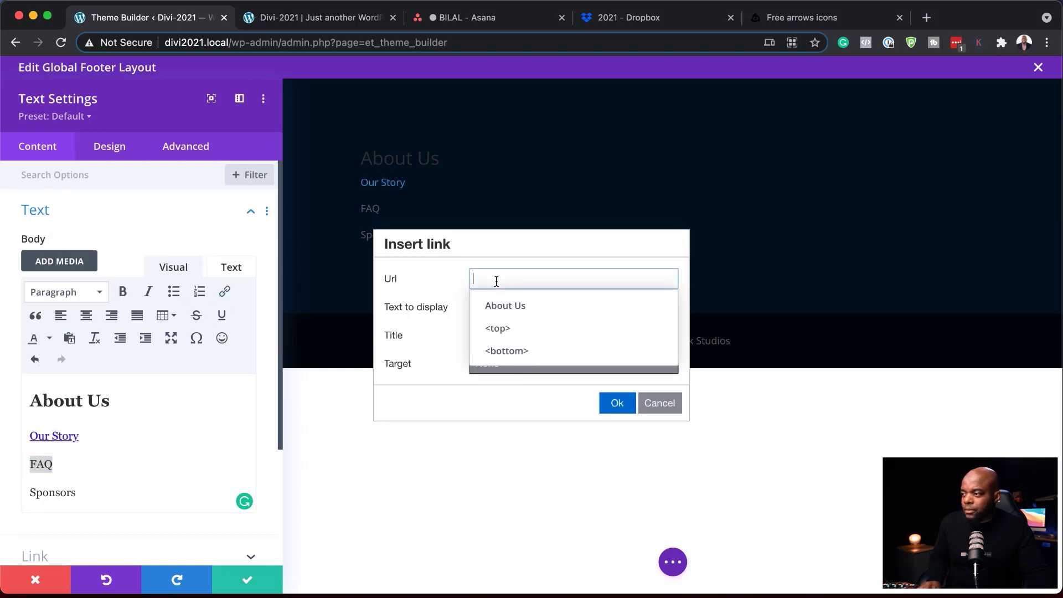
{"action": "type", "text": "#"}
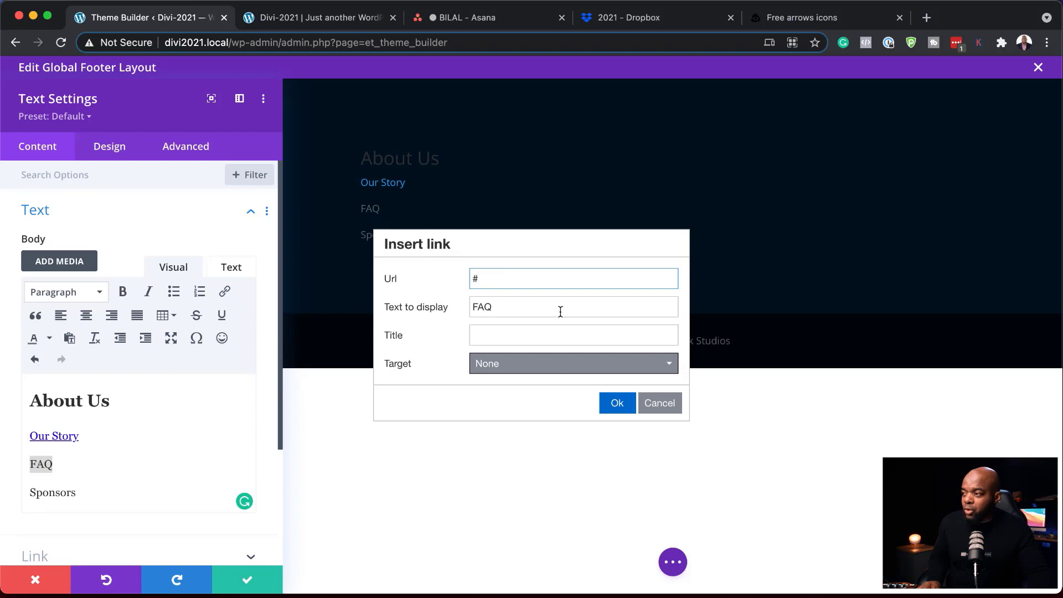
{"action": "left_click", "coordinate": [617, 402]}
Link the Sponsors line to the placeholder URL '#'.
{"action": "left_click_drag", "start_coordinate": [84, 493], "coordinate": [22, 493]}
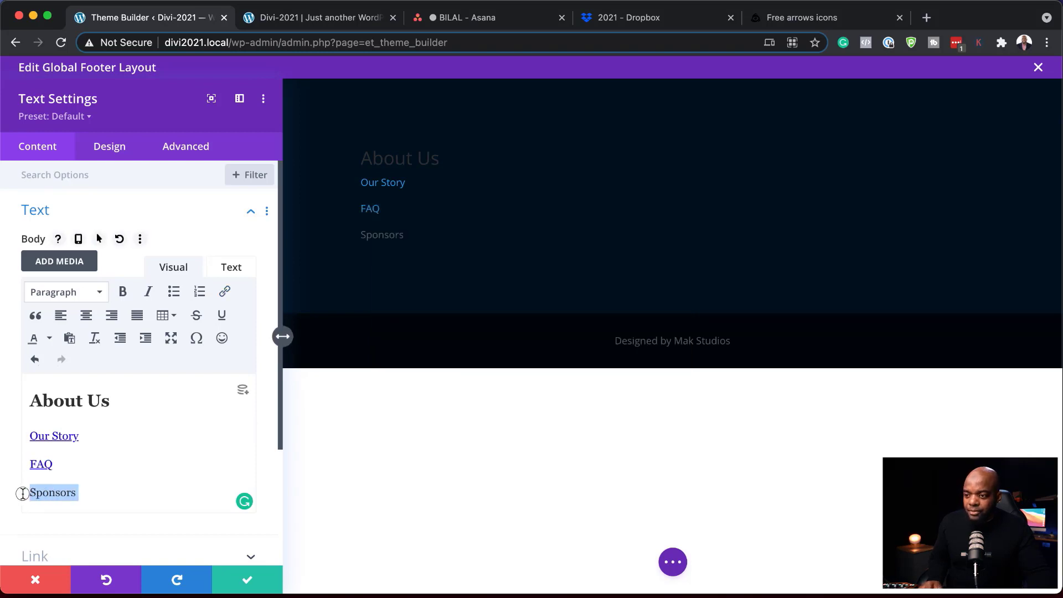
{"action": "left_click", "coordinate": [225, 292]}
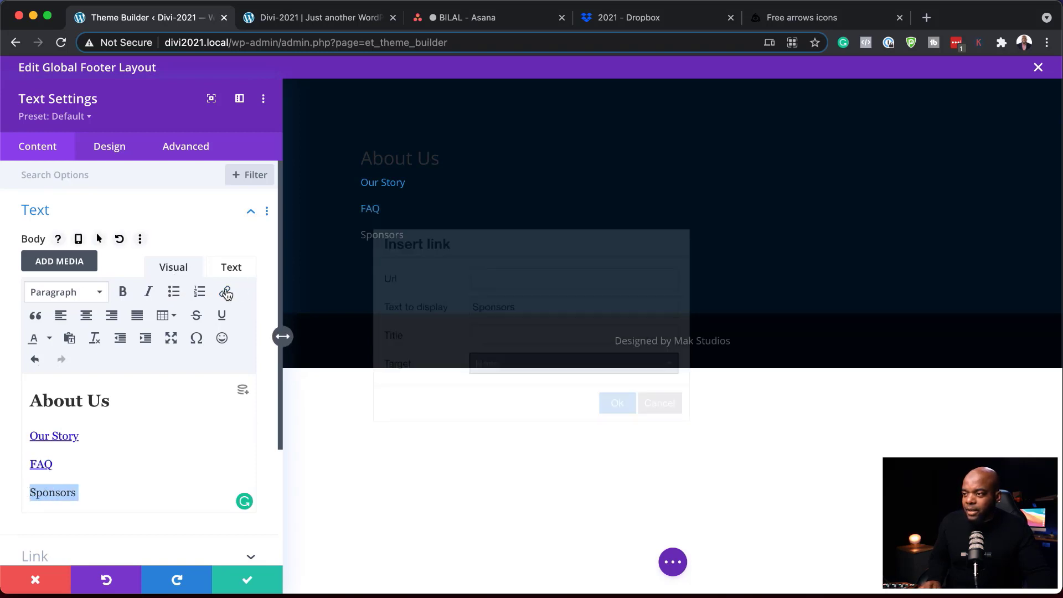
{"action": "left_click", "coordinate": [501, 271]}
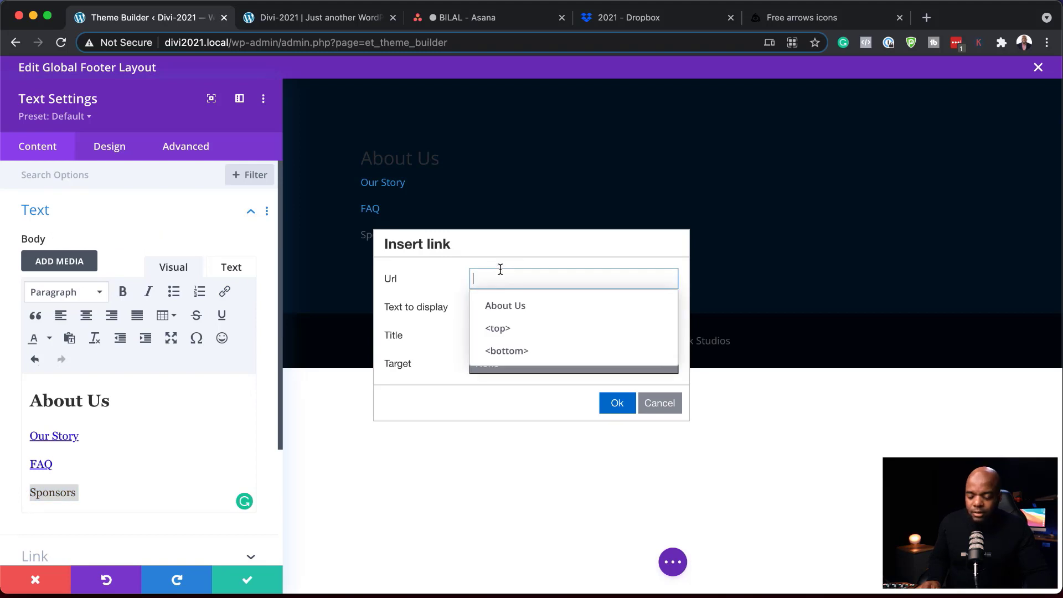
{"action": "type", "text": "#"}
{"action": "left_click", "coordinate": [615, 403]}
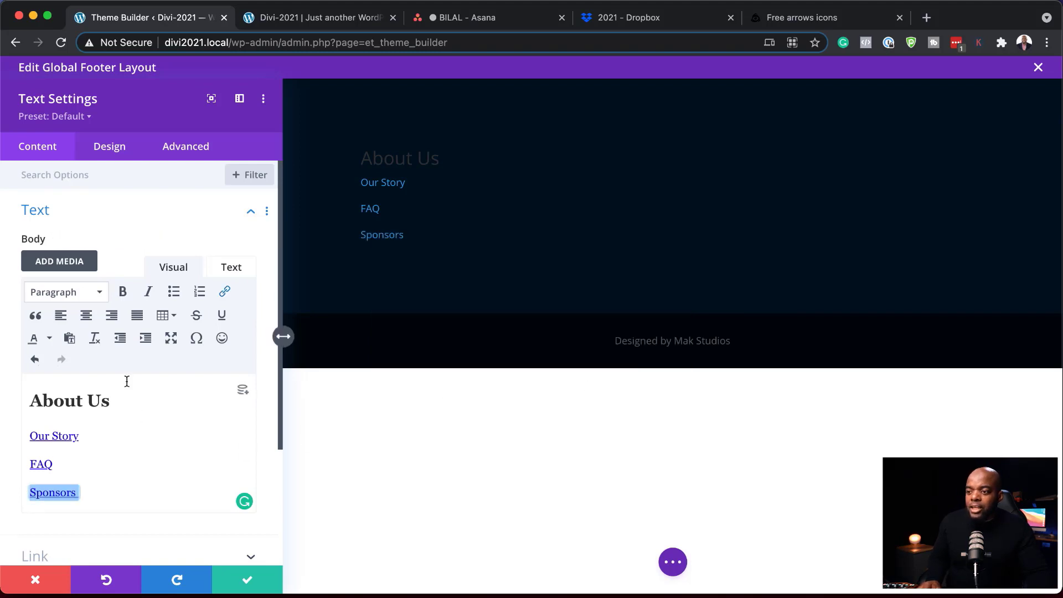
{"action": "left_click", "coordinate": [108, 493]}
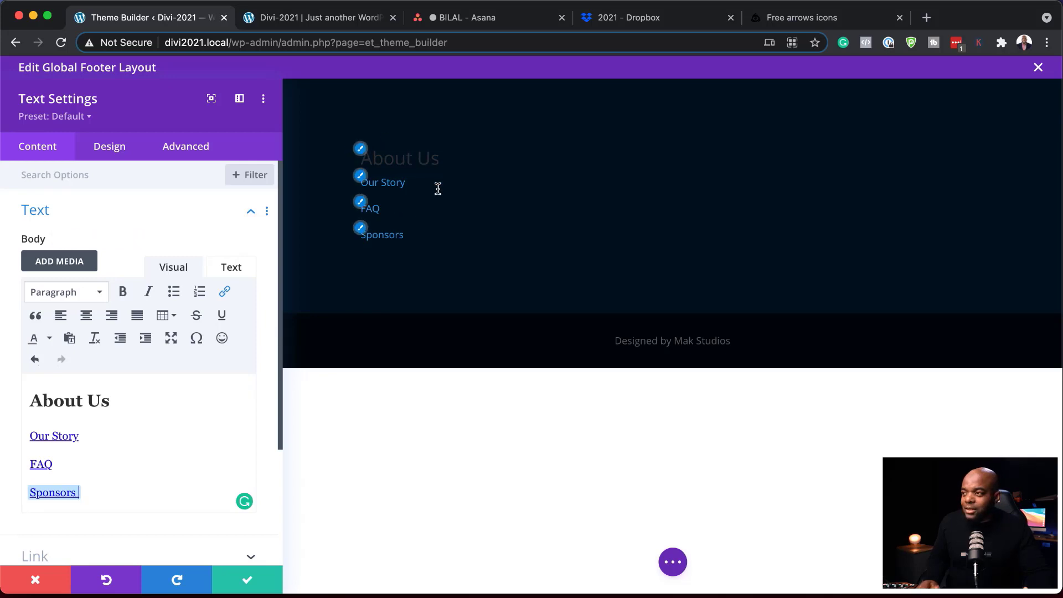
Set the Heading 2 font to Poppins and its text colour to grey #828b8c.
{"action": "left_click", "coordinate": [361, 150]}
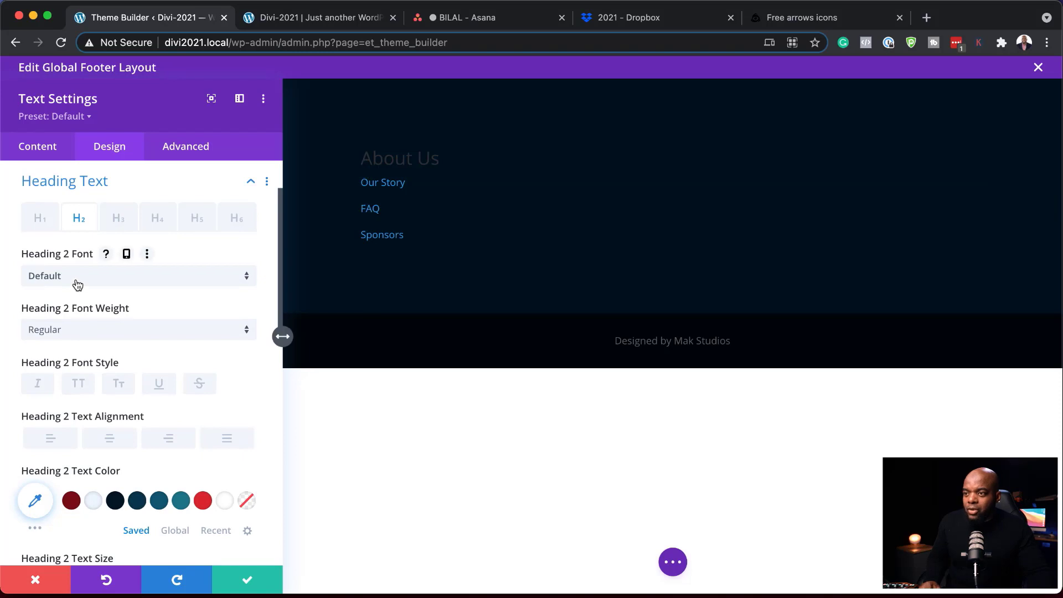
{"action": "left_click", "coordinate": [77, 285]}
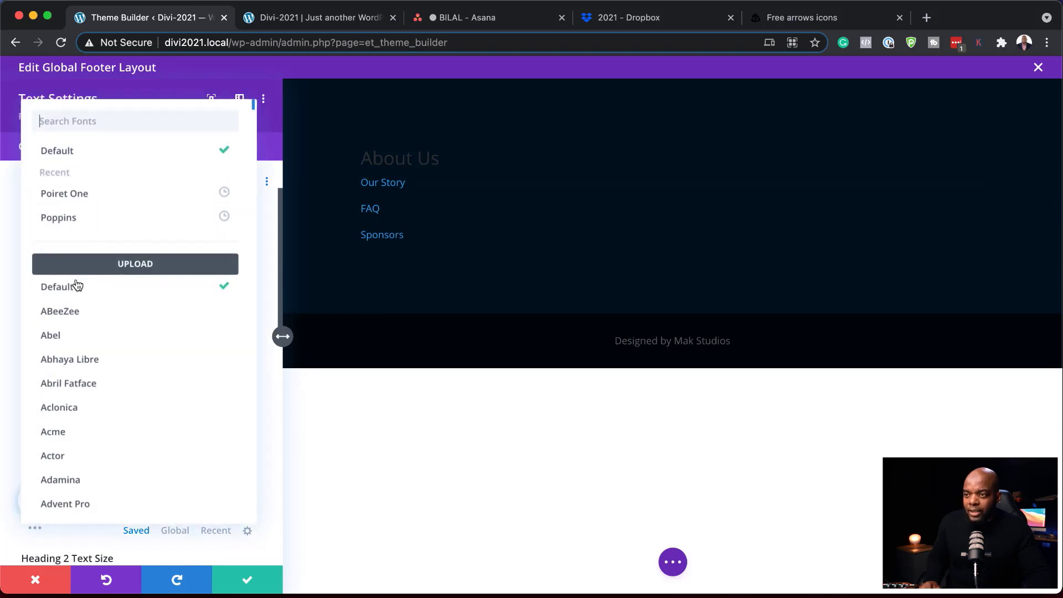
{"action": "left_click", "coordinate": [74, 223]}
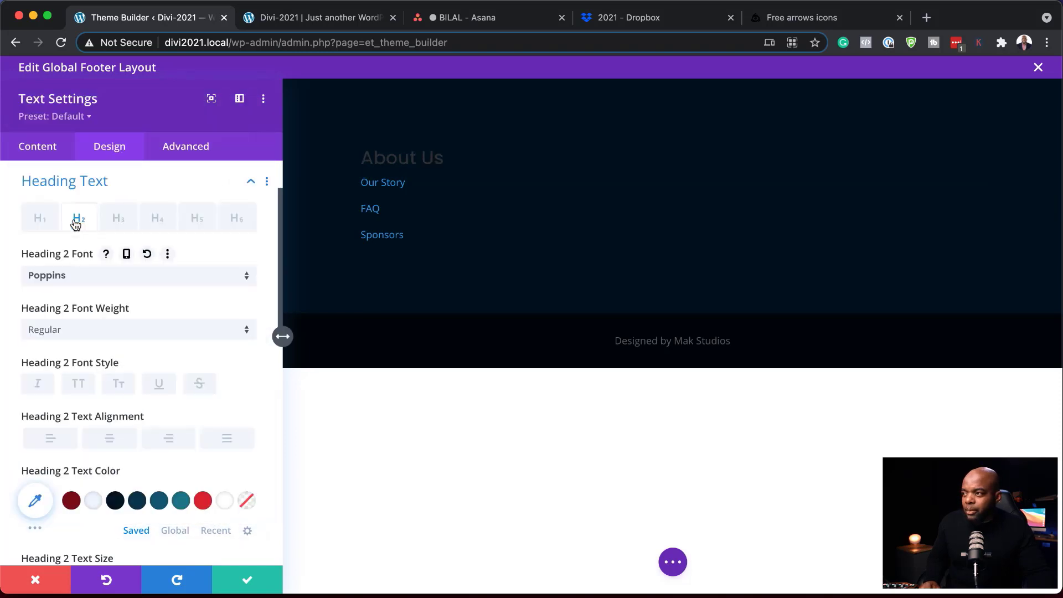
{"action": "left_click", "coordinate": [95, 502]}
{"action": "left_click", "coordinate": [36, 500]}
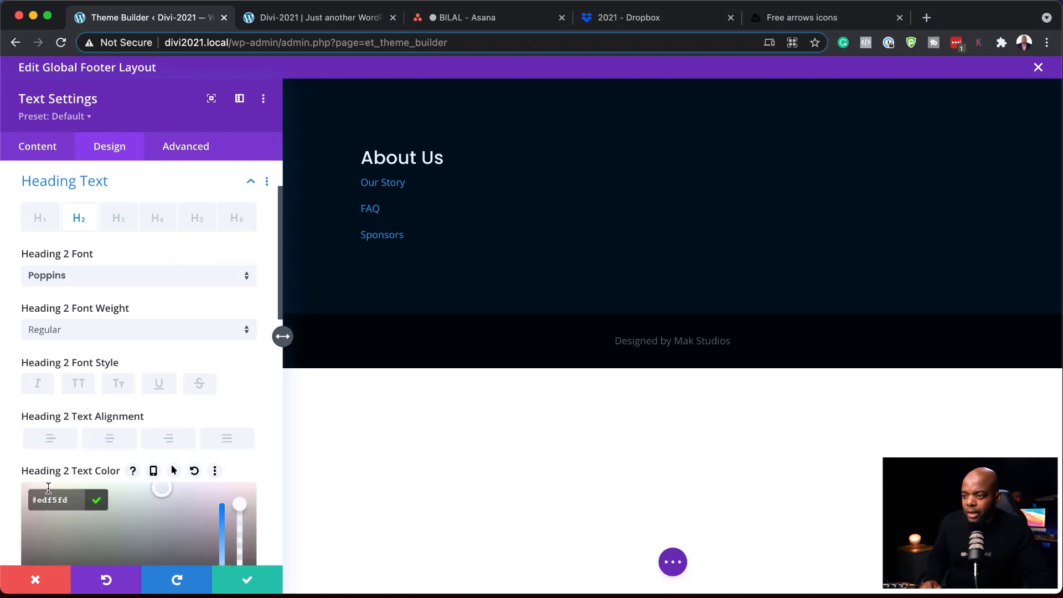
{"action": "scroll", "coordinate": [199, 507], "scroll_direction": "down", "scroll_amount": 2}
{"action": "scroll", "coordinate": [199, 507], "scroll_direction": "down", "scroll_amount": 1}
{"action": "left_click_drag", "start_coordinate": [161, 388], "coordinate": [147, 442]}
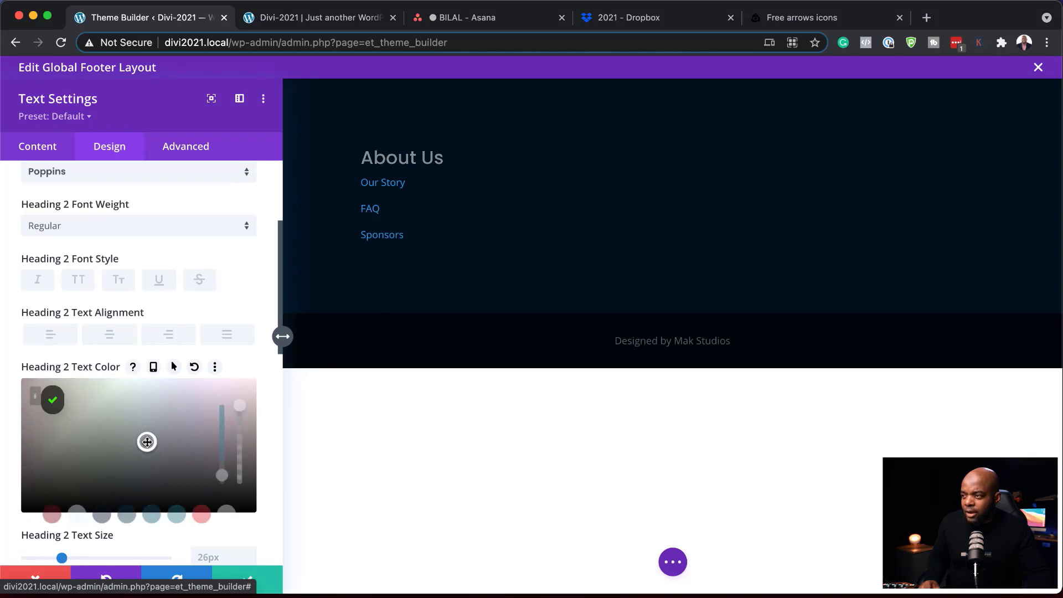
{"action": "left_click", "coordinate": [361, 176]}
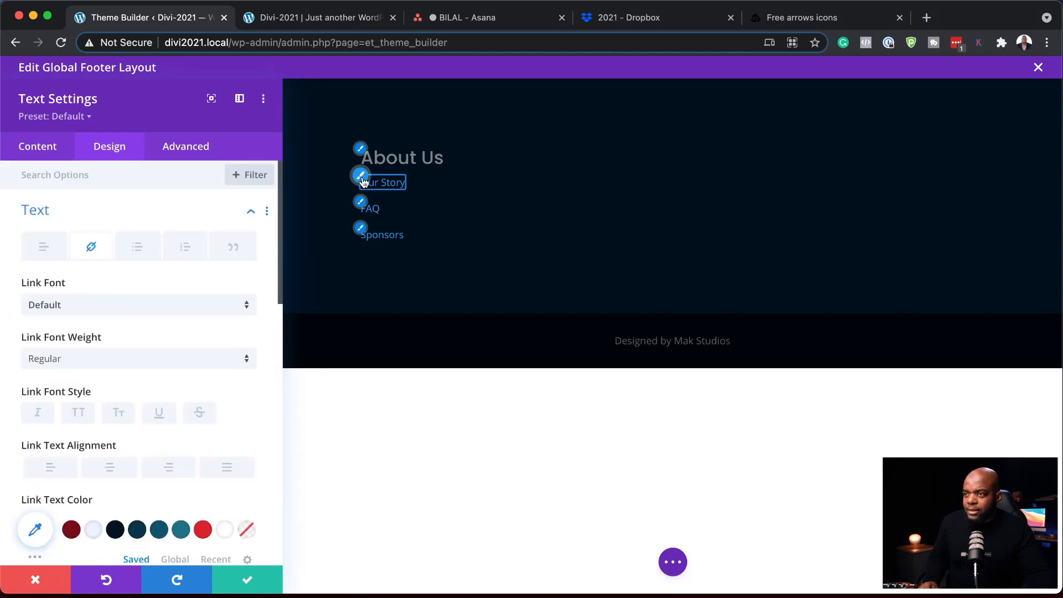
Set the link text colour to teal #36a8bf from the expanded swatch palette.
{"action": "scroll", "coordinate": [166, 354], "scroll_direction": "down", "scroll_amount": 2}
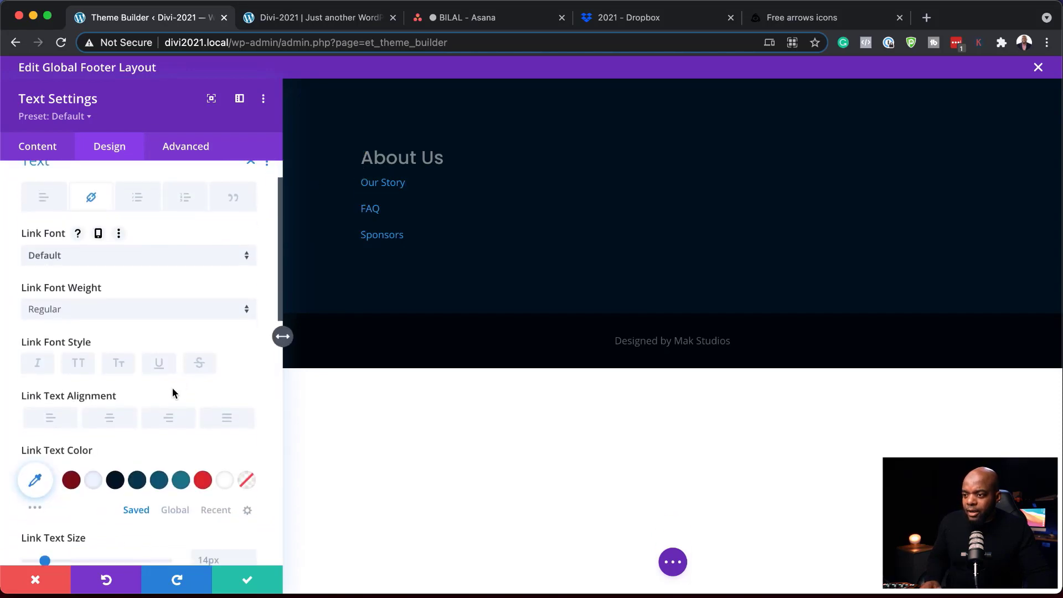
{"action": "left_click", "coordinate": [92, 481]}
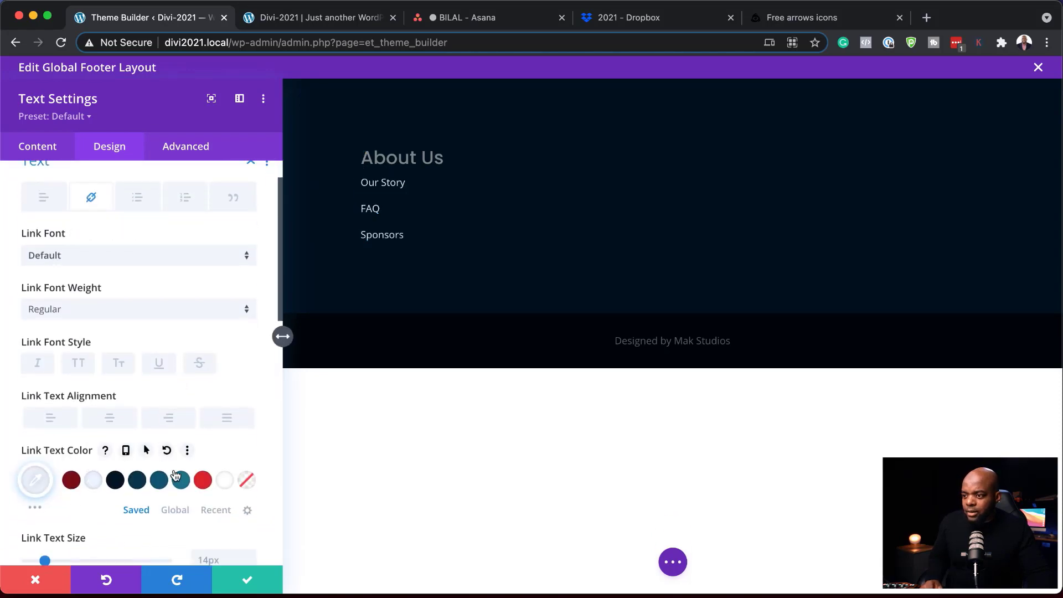
{"action": "scroll", "coordinate": [173, 493], "scroll_direction": "down", "scroll_amount": 2}
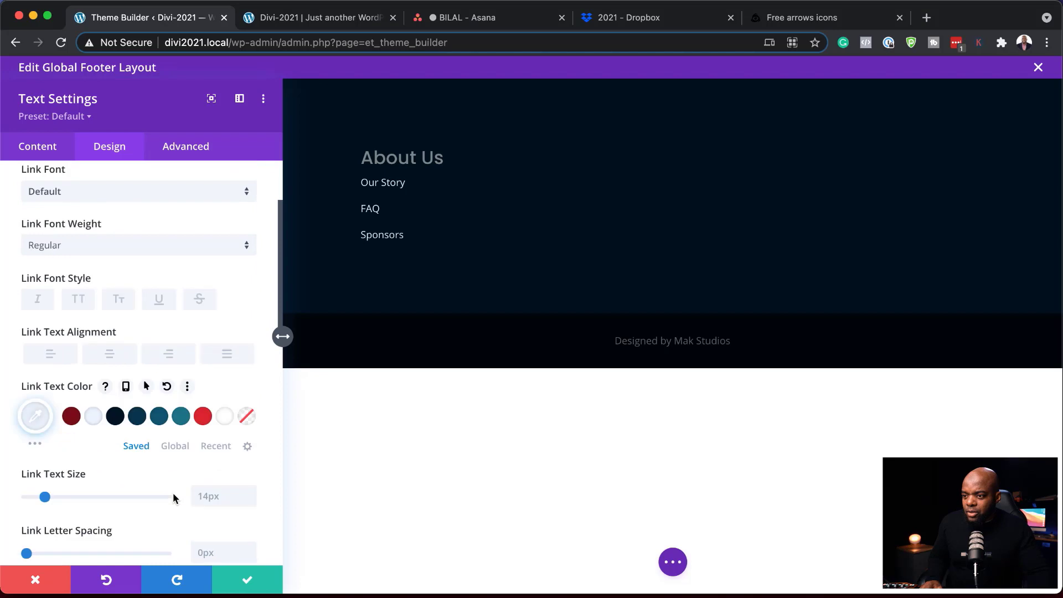
{"action": "left_click", "coordinate": [36, 444]}
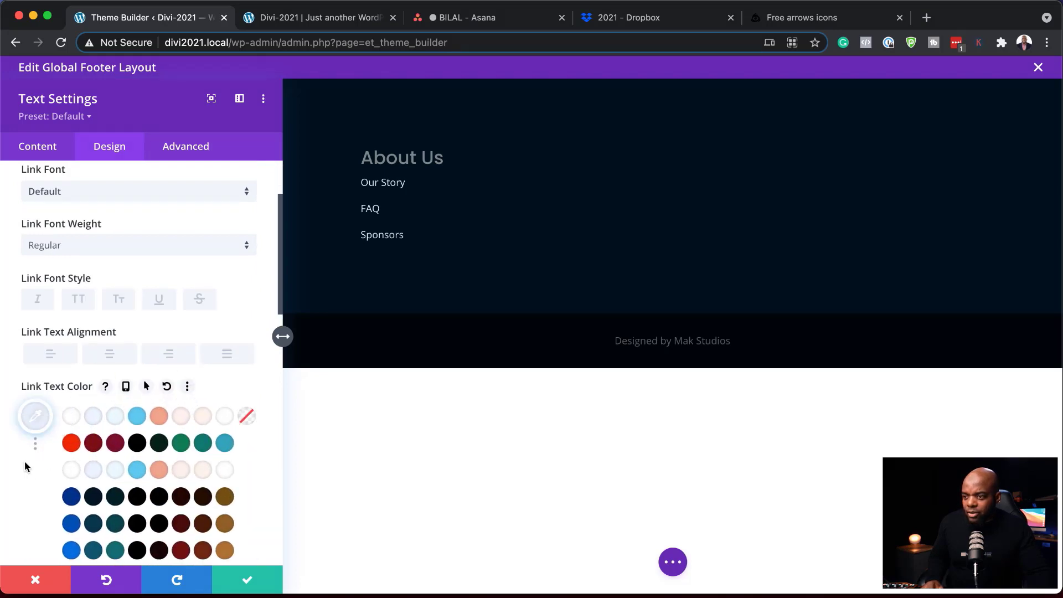
{"action": "scroll", "coordinate": [24, 465], "scroll_direction": "down", "scroll_amount": 1}
{"action": "scroll", "coordinate": [25, 460], "scroll_direction": "down", "scroll_amount": 3}
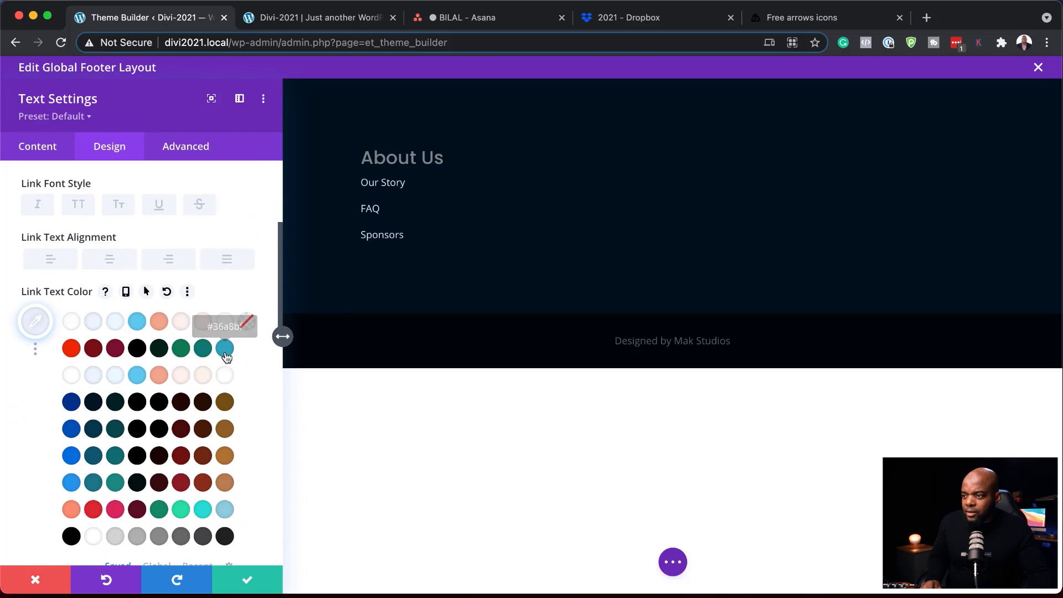
{"action": "left_click", "coordinate": [225, 348]}
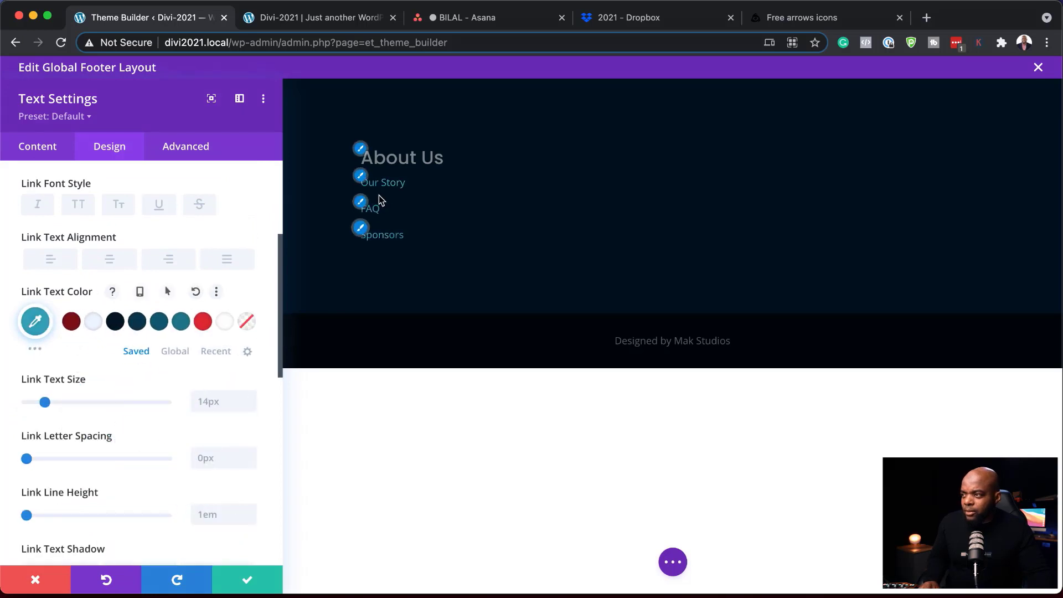
{"action": "scroll", "coordinate": [145, 398], "scroll_direction": "up", "scroll_amount": 6}
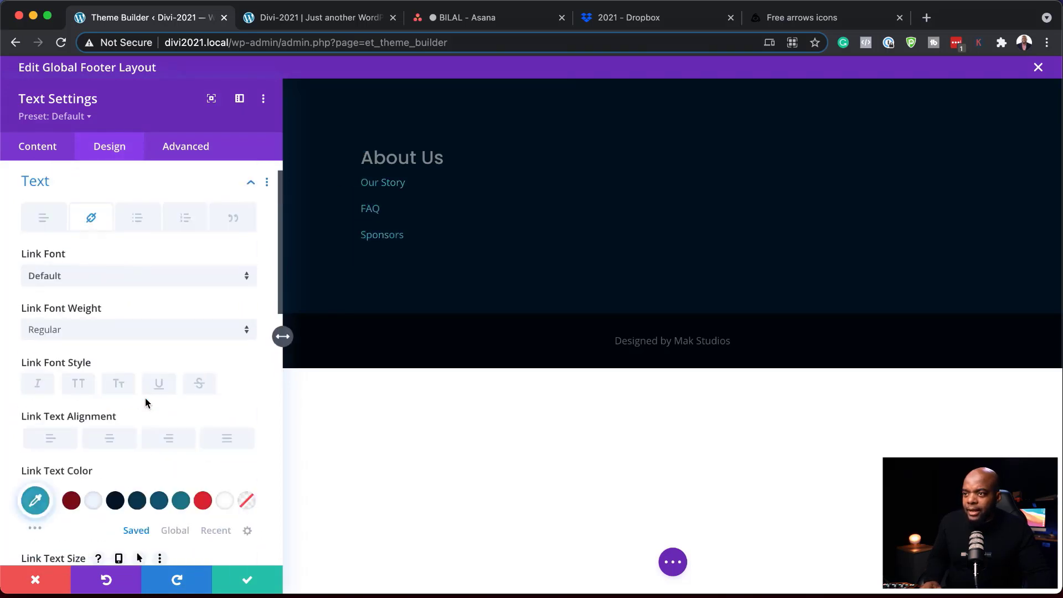
Set the link font to Poppins with 0.5em line height and save the text settings.
{"action": "left_click", "coordinate": [108, 282]}
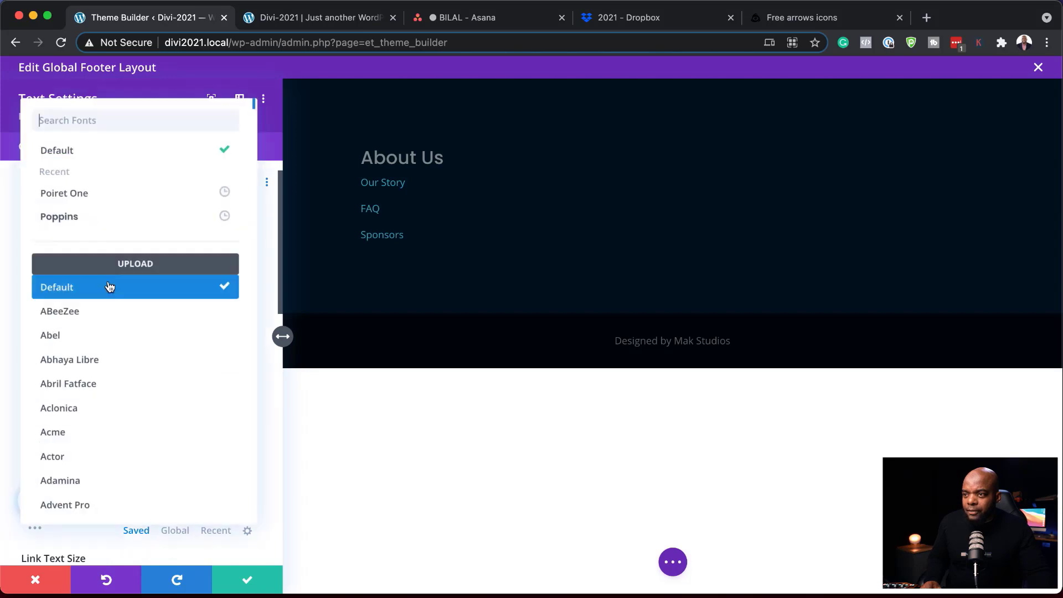
{"action": "left_click", "coordinate": [111, 224]}
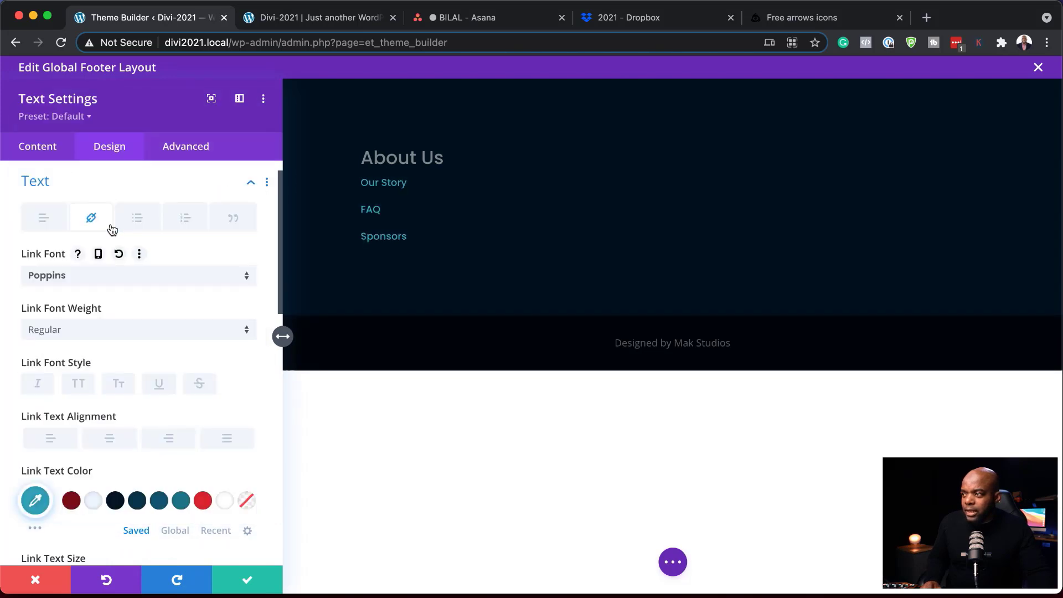
{"action": "scroll", "coordinate": [175, 351], "scroll_direction": "down", "scroll_amount": 8}
{"action": "left_click", "coordinate": [210, 458]}
{"action": "type", "text": "0.5em"}
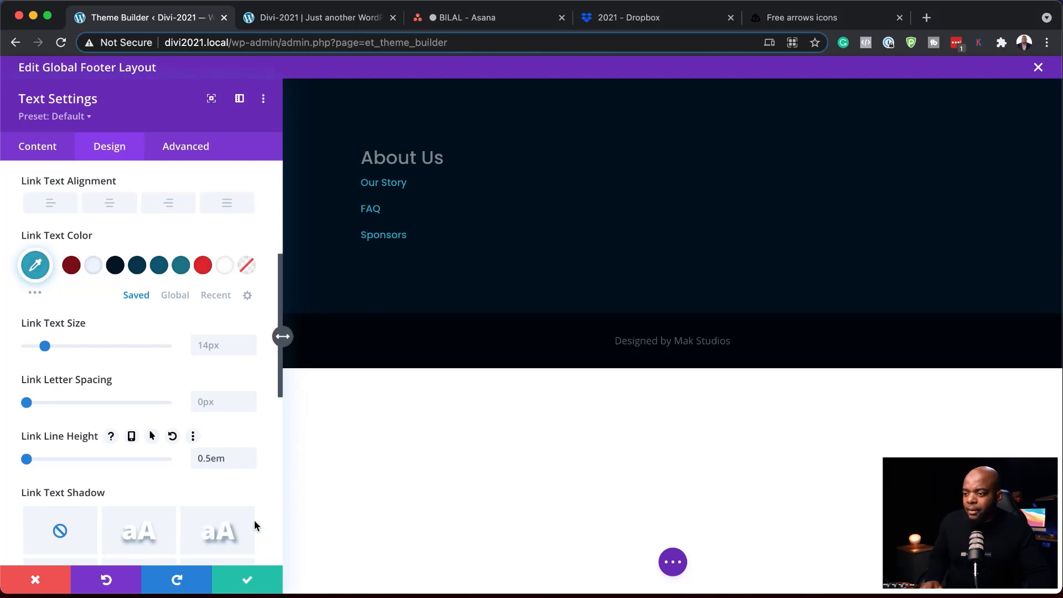
{"action": "left_click", "coordinate": [248, 585]}
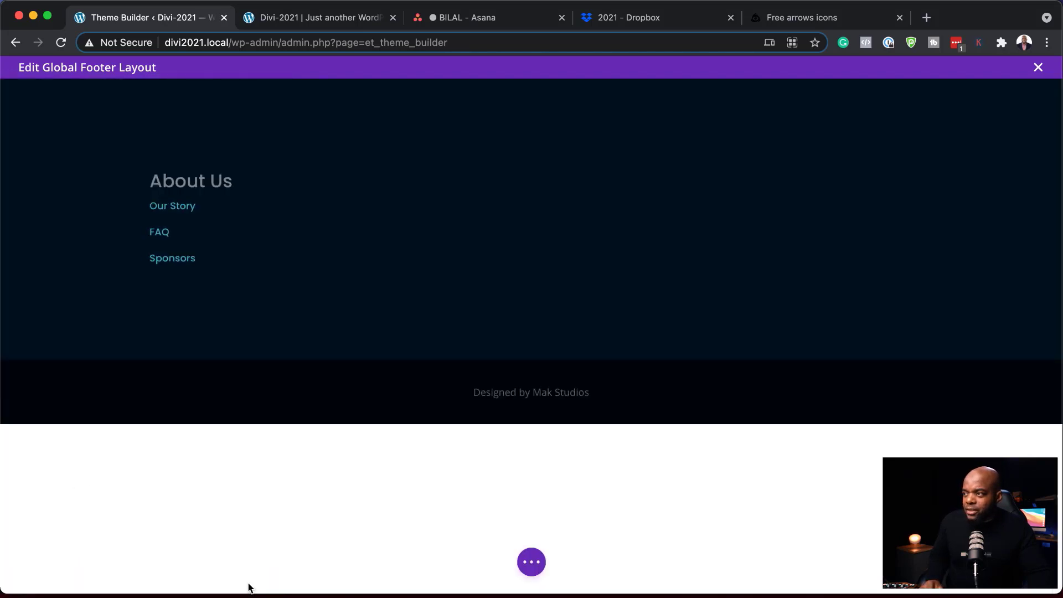
Duplicate the footer row's column three times for four About Us columns, then save.
{"action": "mouse_move", "coordinate": [194, 171]}
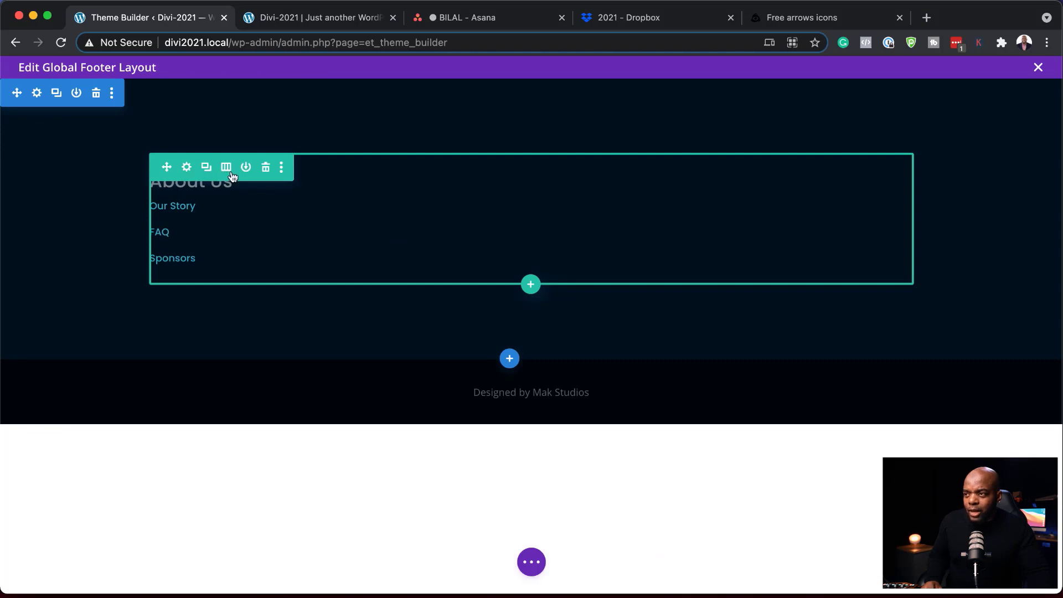
{"action": "left_click", "coordinate": [187, 167]}
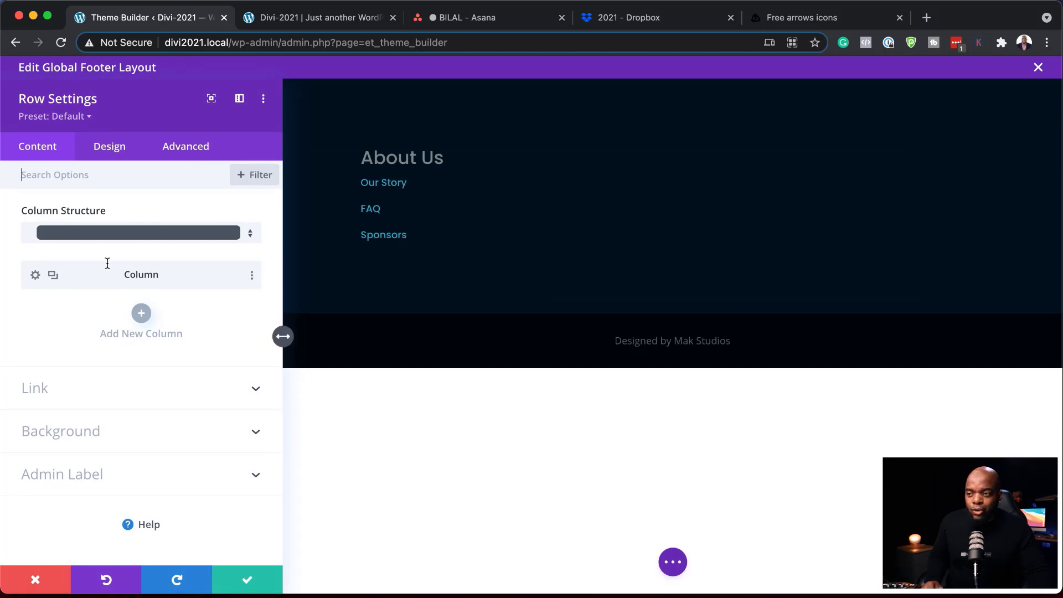
{"action": "left_click", "coordinate": [52, 275]}
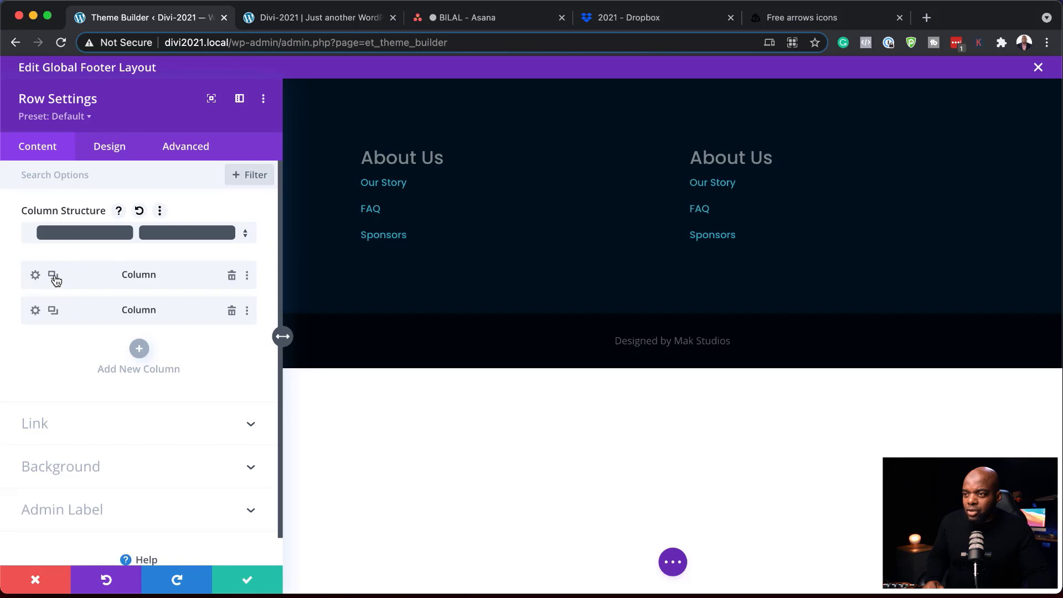
{"action": "left_click", "coordinate": [53, 275]}
{"action": "left_click", "coordinate": [54, 275]}
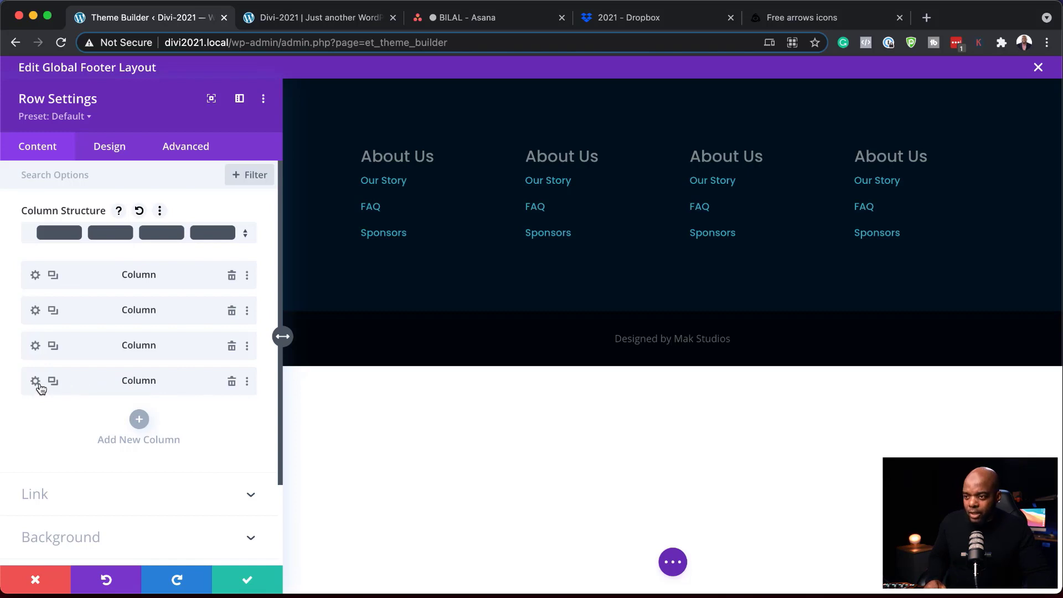
{"action": "left_click", "coordinate": [248, 578]}
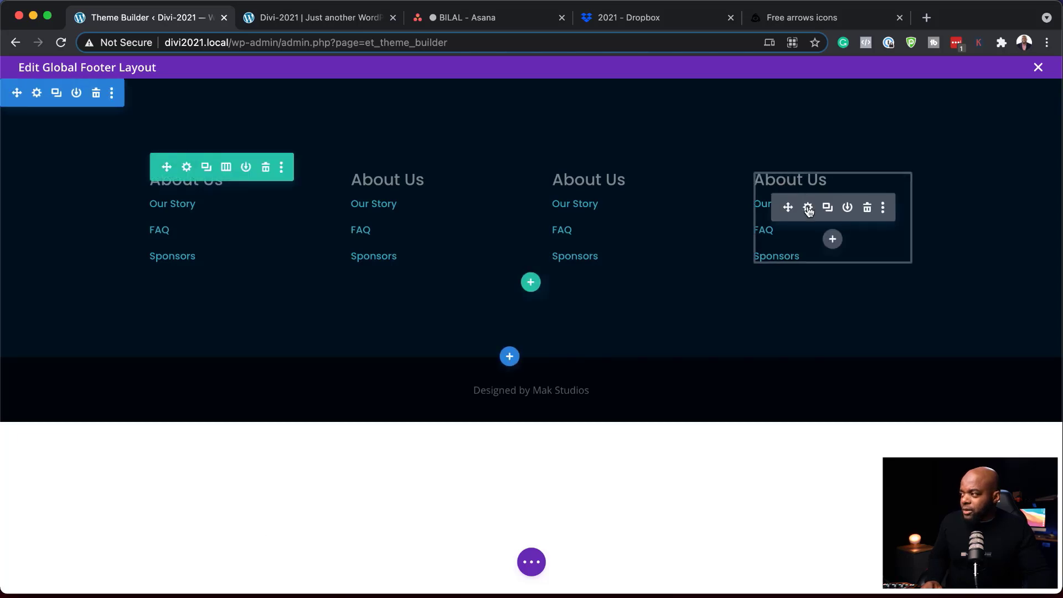
Replace the fourth column's text with a Follow Us heading and save it.
{"action": "left_click", "coordinate": [808, 208]}
{"action": "left_click_drag", "start_coordinate": [81, 436], "coordinate": [14, 435]}
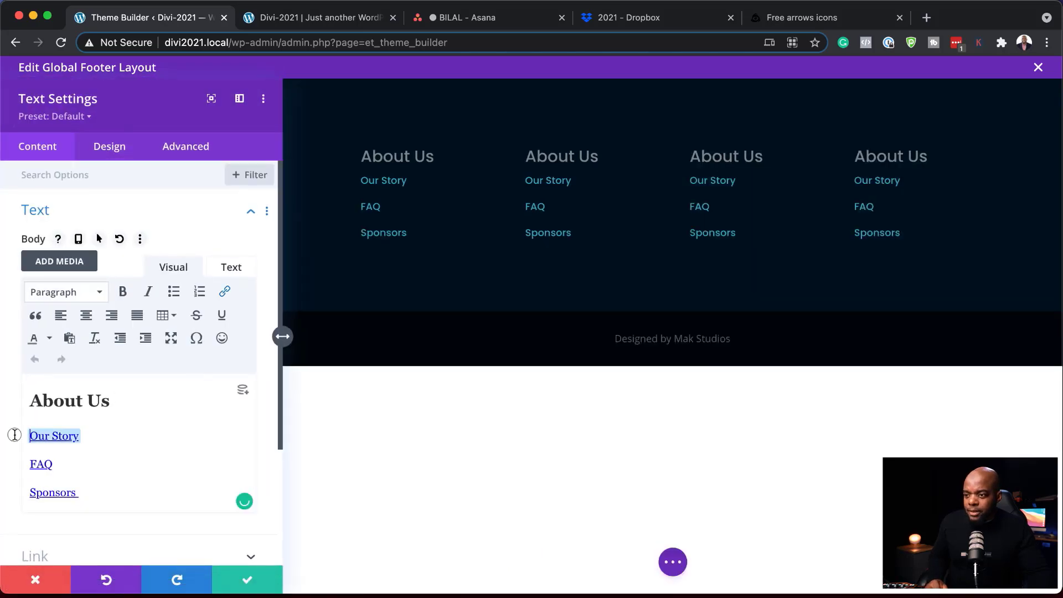
{"action": "key", "text": "ctrl+a"}
{"action": "type", "text": "Follow Us"}
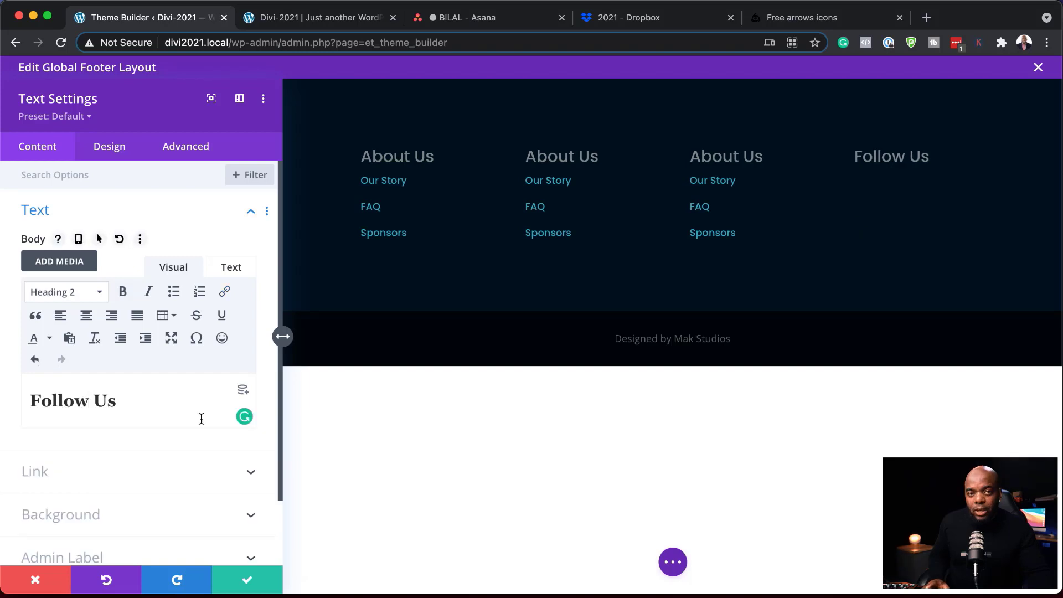
{"action": "left_click", "coordinate": [246, 579]}
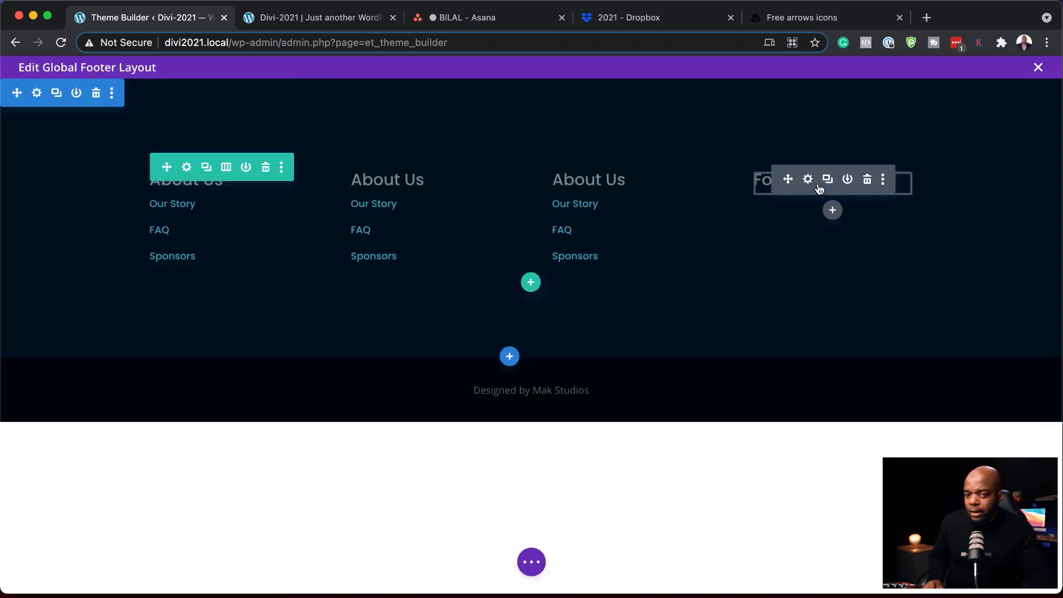
Add a Social Media Follow module below the Follow Us heading.
{"action": "left_click", "coordinate": [833, 211]}
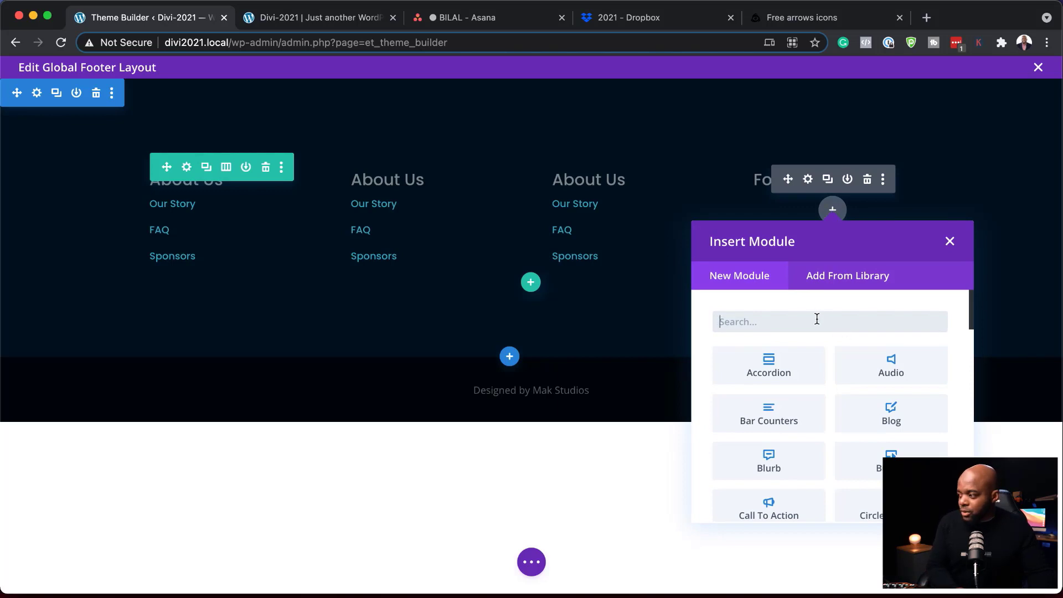
{"action": "type", "text": "social"}
{"action": "left_click", "coordinate": [775, 368]}
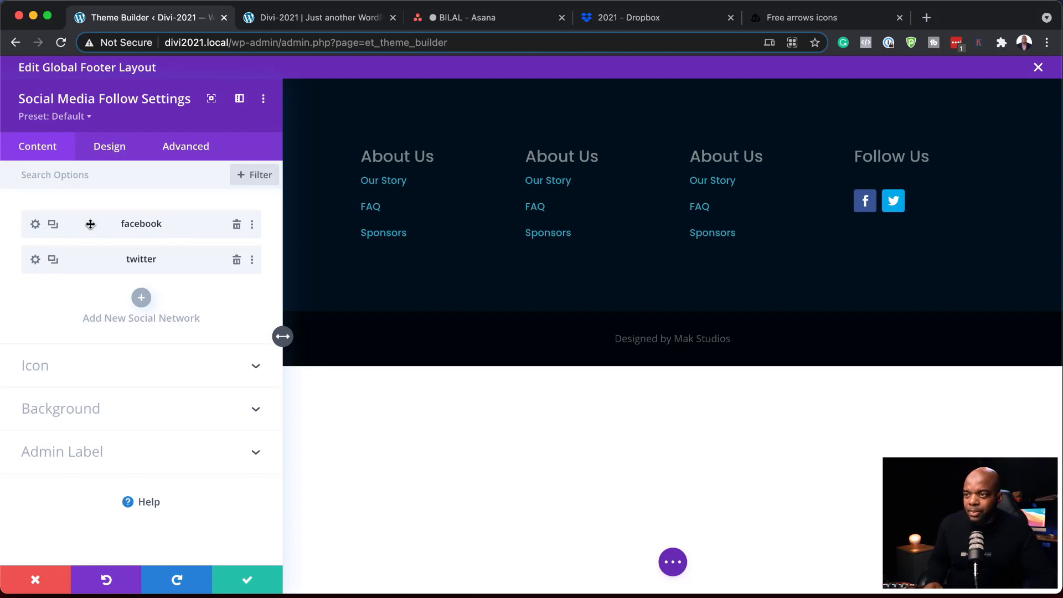
Reset the Facebook item's styles and make the social icons red #de2b34.
{"action": "right_click", "coordinate": [107, 225]}
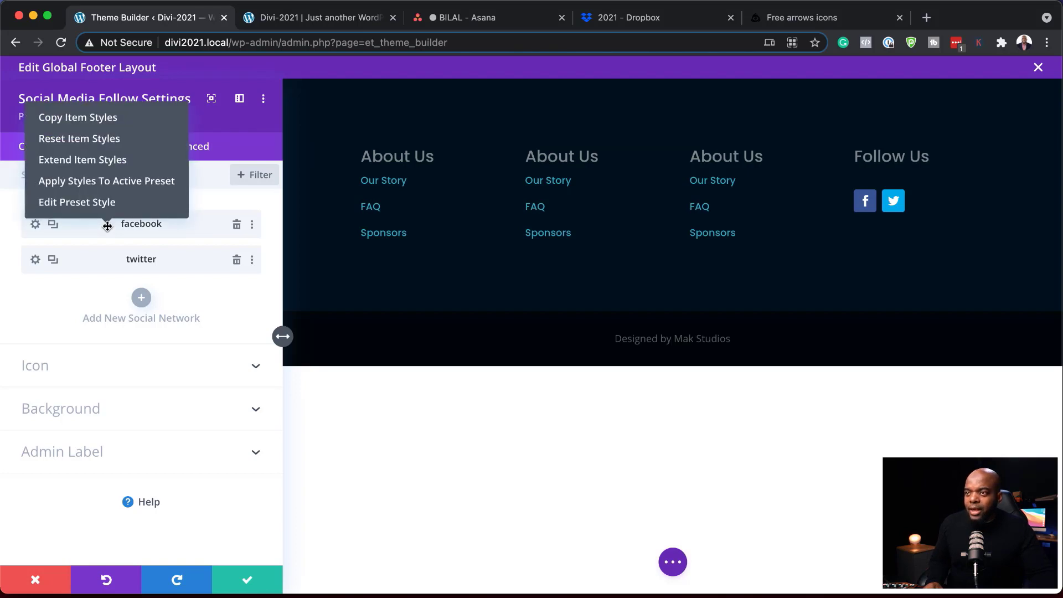
{"action": "left_click", "coordinate": [97, 143]}
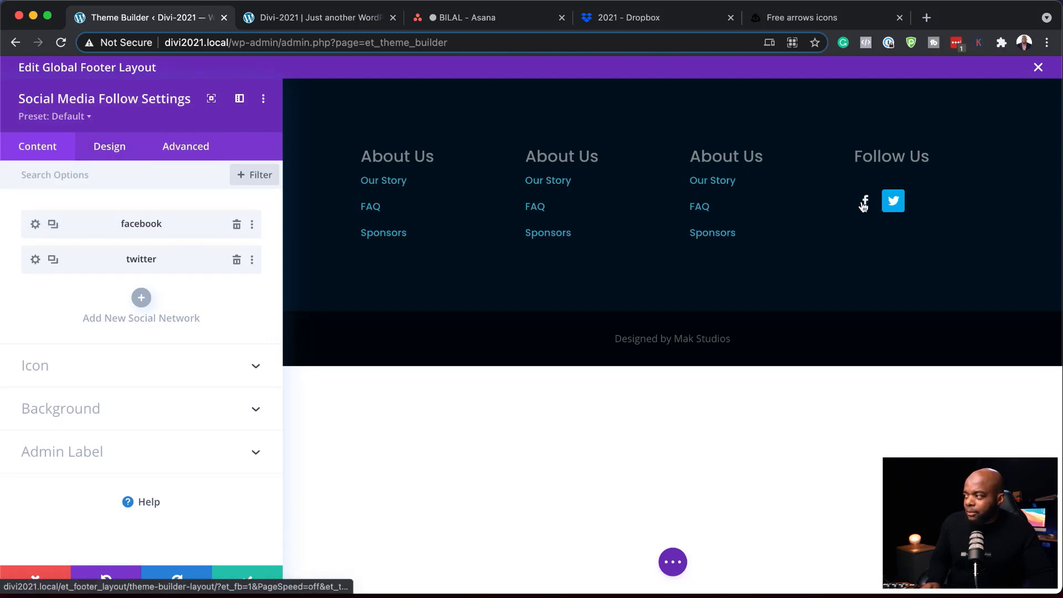
{"action": "left_click", "coordinate": [122, 150]}
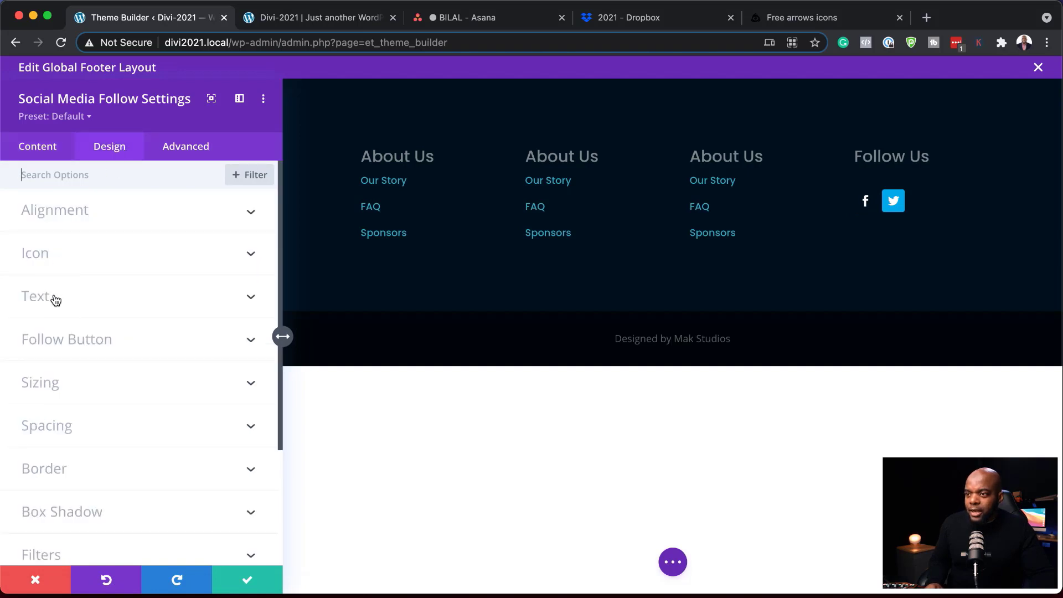
{"action": "left_click", "coordinate": [60, 257]}
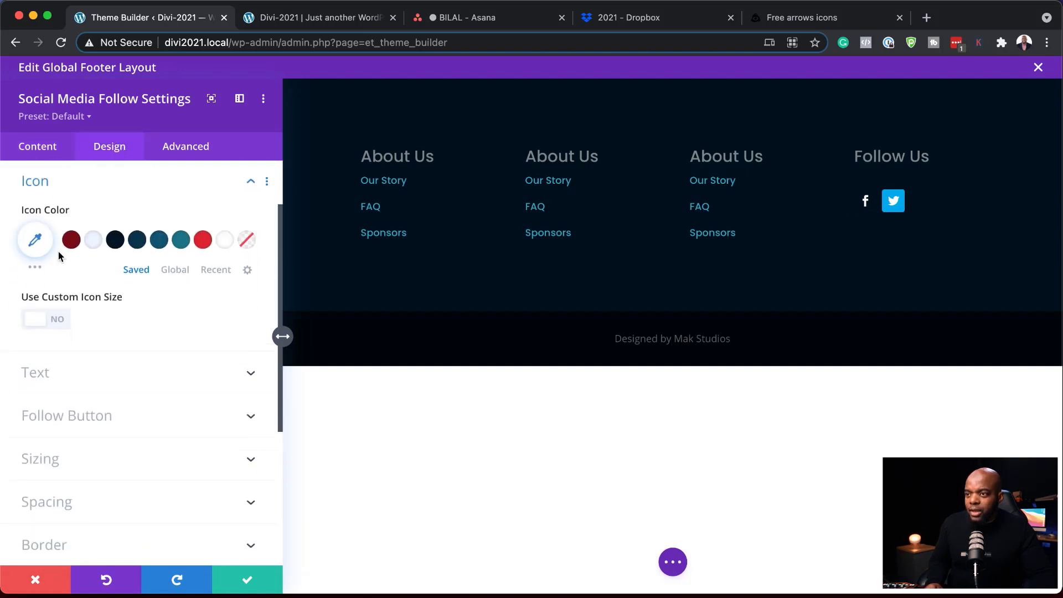
{"action": "left_click", "coordinate": [202, 240]}
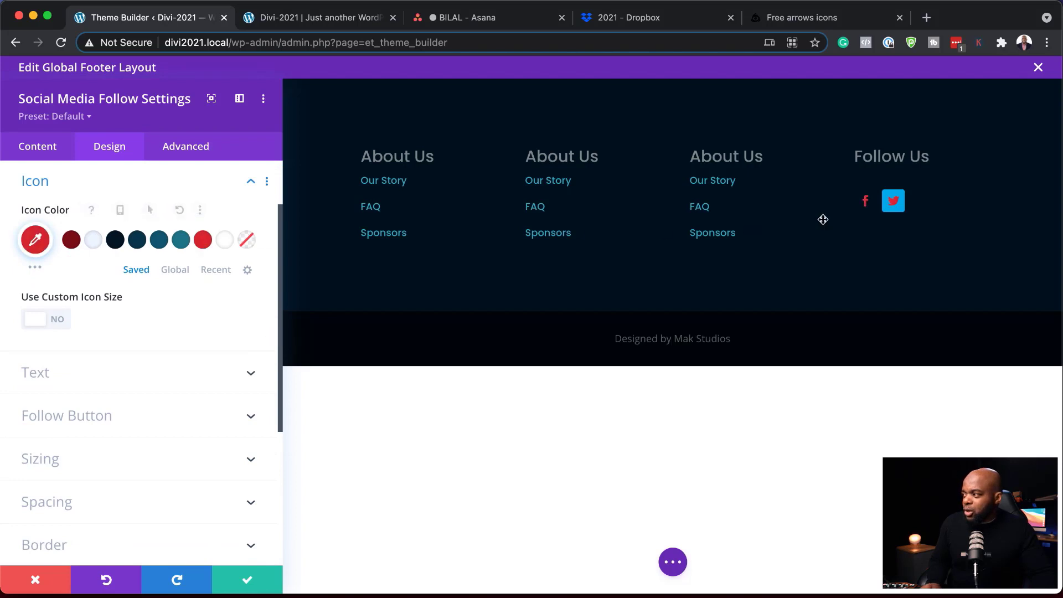
{"action": "left_click", "coordinate": [58, 213]}
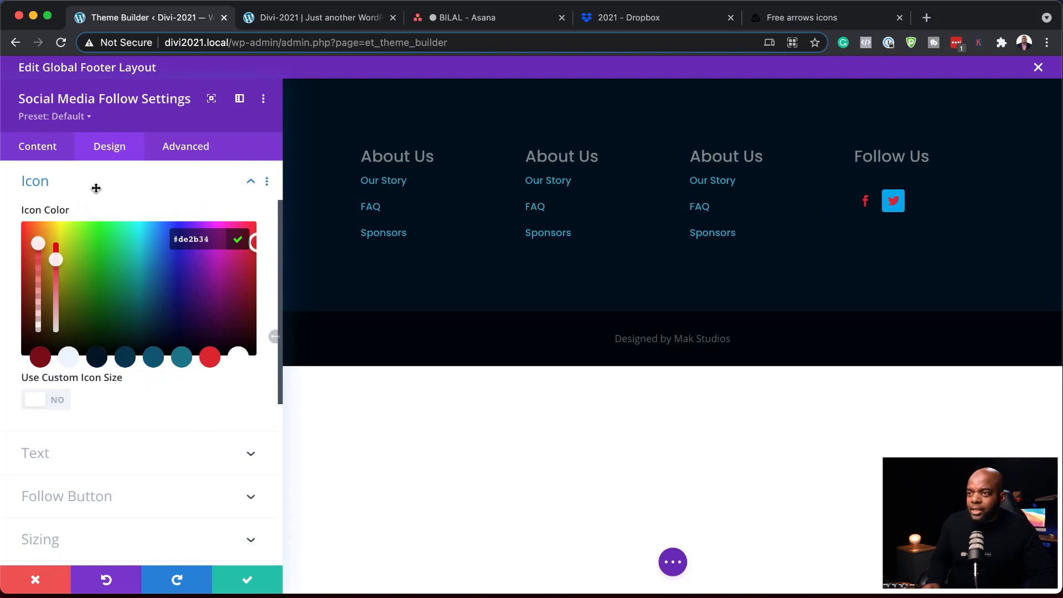
Check the Facebook account link URL and remove the Twitter network.
{"action": "left_click", "coordinate": [42, 147]}
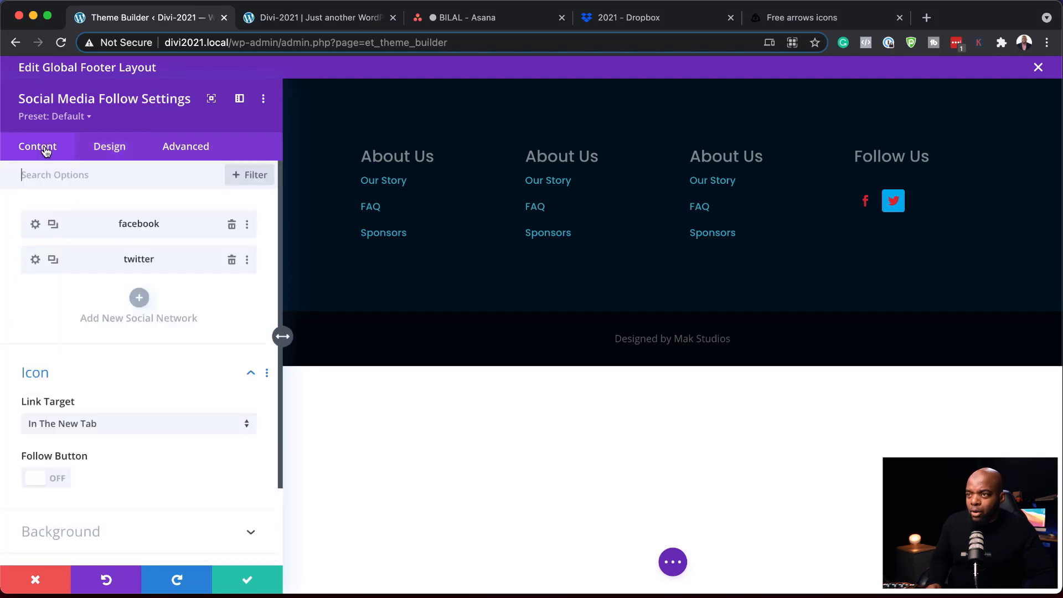
{"action": "left_click", "coordinate": [35, 225]}
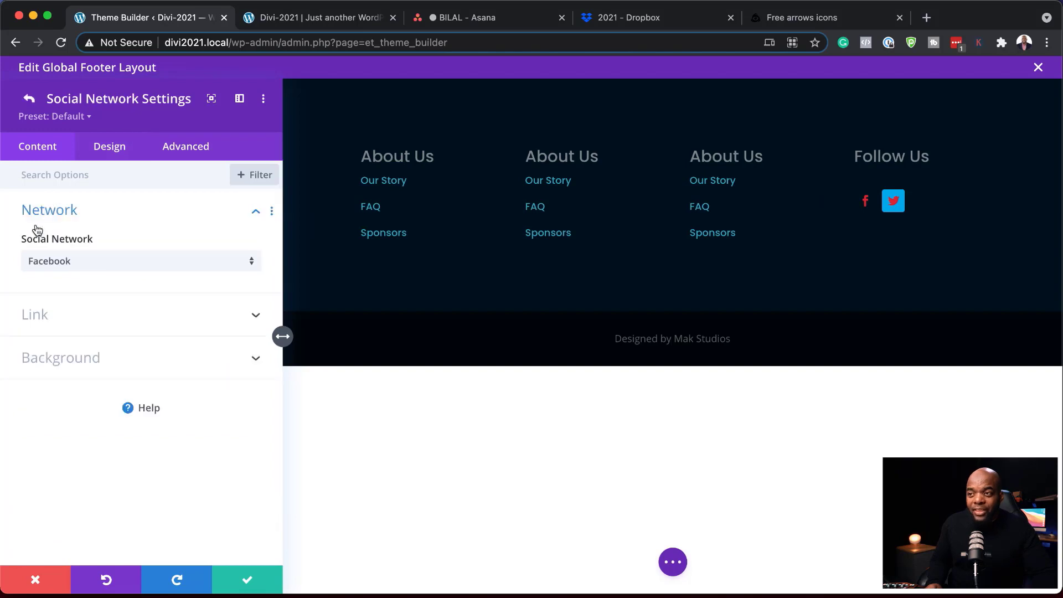
{"action": "left_click", "coordinate": [48, 317]}
{"action": "left_click", "coordinate": [47, 313]}
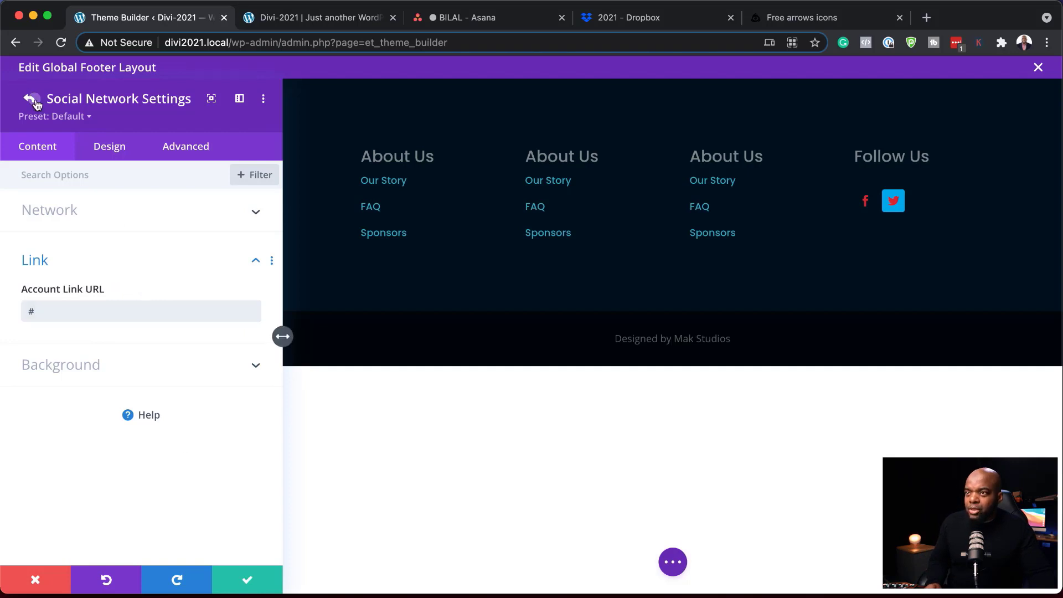
{"action": "left_click", "coordinate": [28, 98]}
{"action": "left_click", "coordinate": [237, 260]}
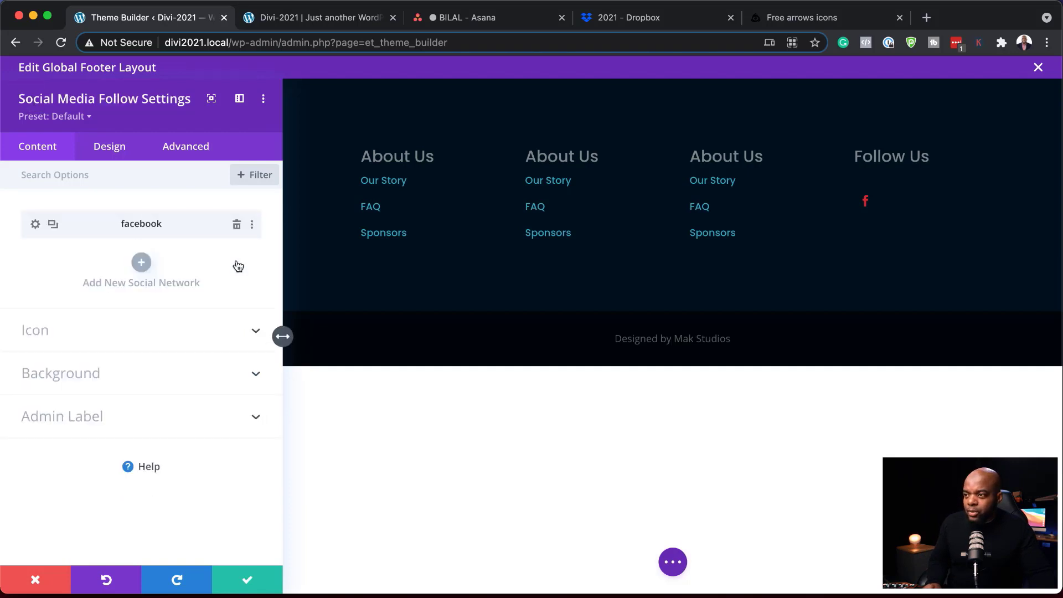
Duplicate the Facebook network entry three times.
{"action": "left_click", "coordinate": [54, 225]}
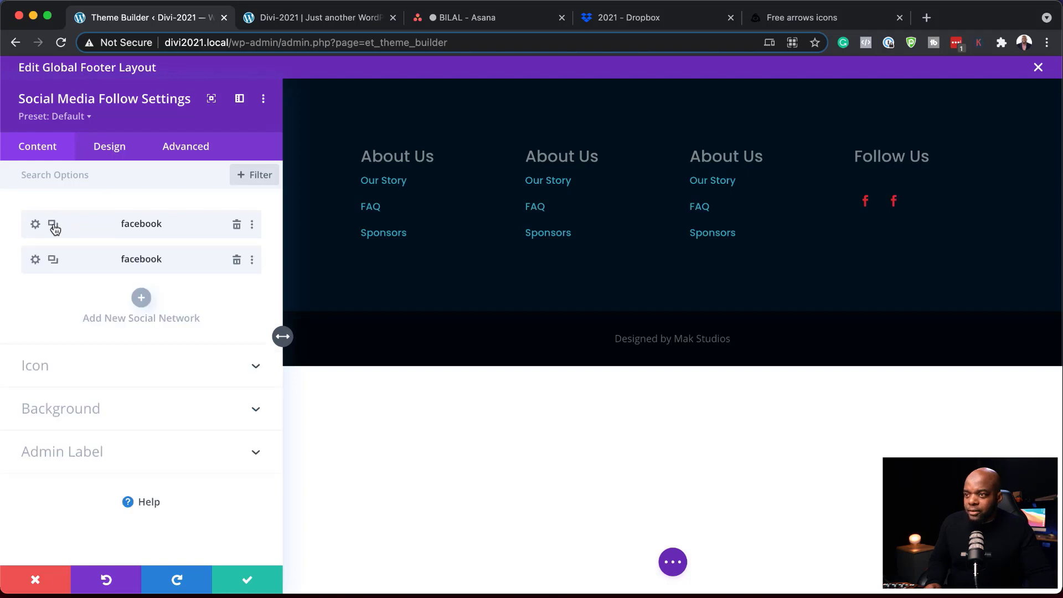
{"action": "left_click", "coordinate": [53, 225]}
{"action": "left_click", "coordinate": [53, 260]}
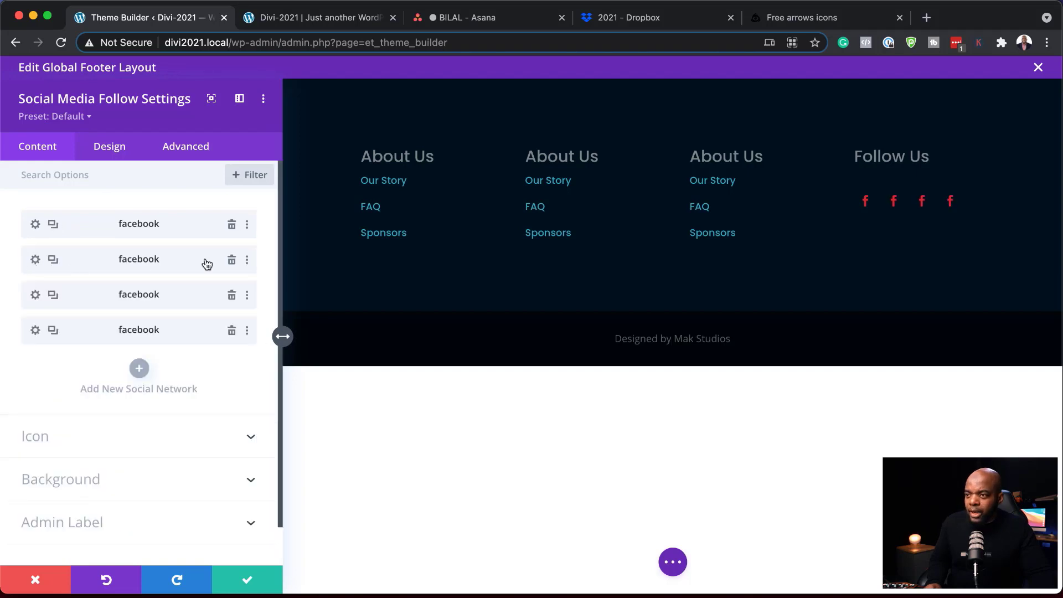
Switch the second entry to Instagram, check its link, and reset its item styles.
{"action": "left_click", "coordinate": [35, 260]}
{"action": "left_click", "coordinate": [63, 261]}
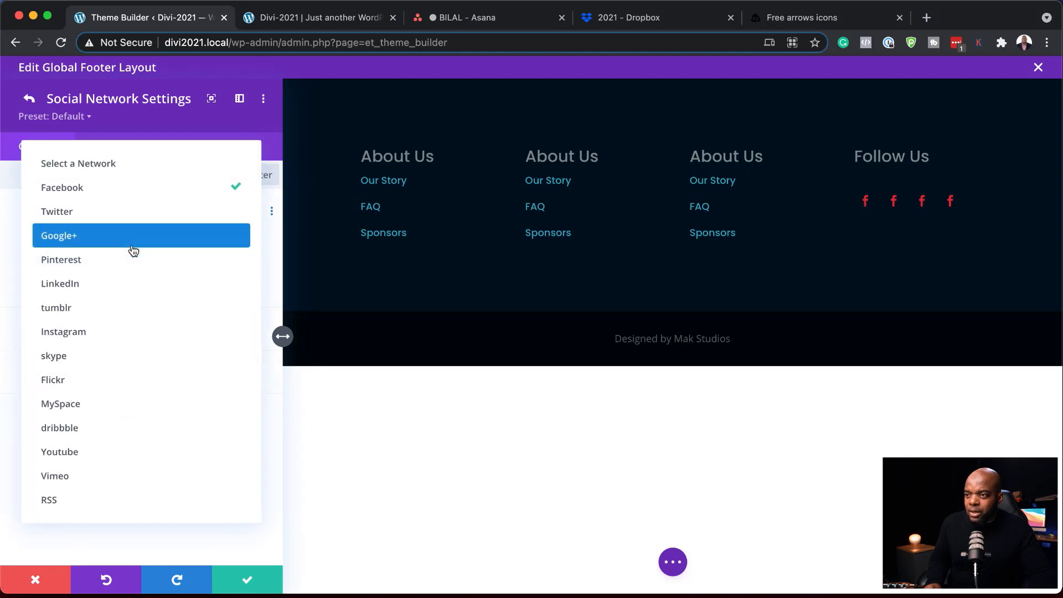
{"action": "left_click", "coordinate": [112, 332]}
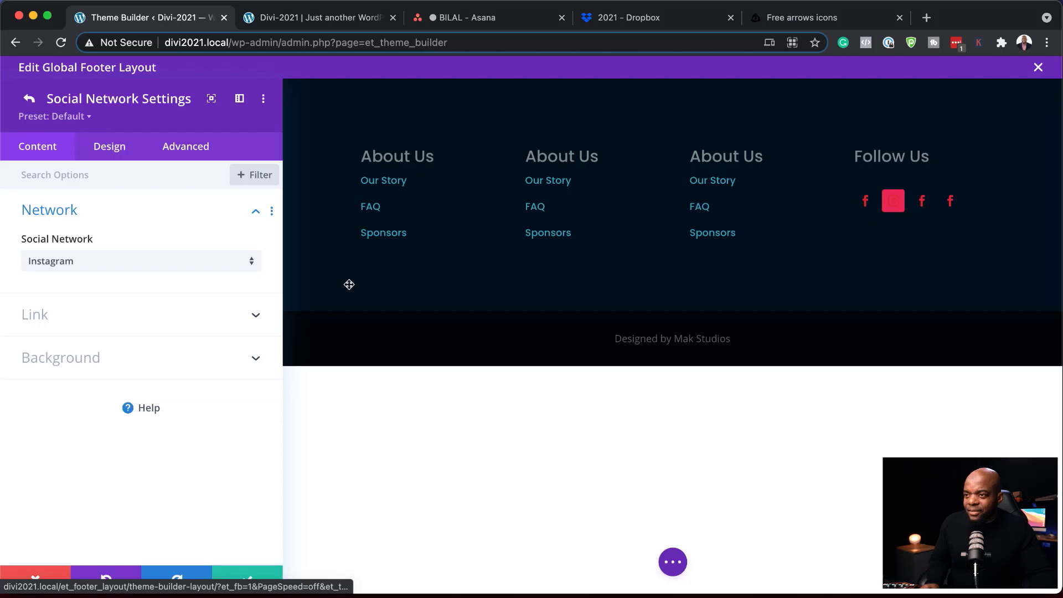
{"action": "left_click", "coordinate": [50, 314]}
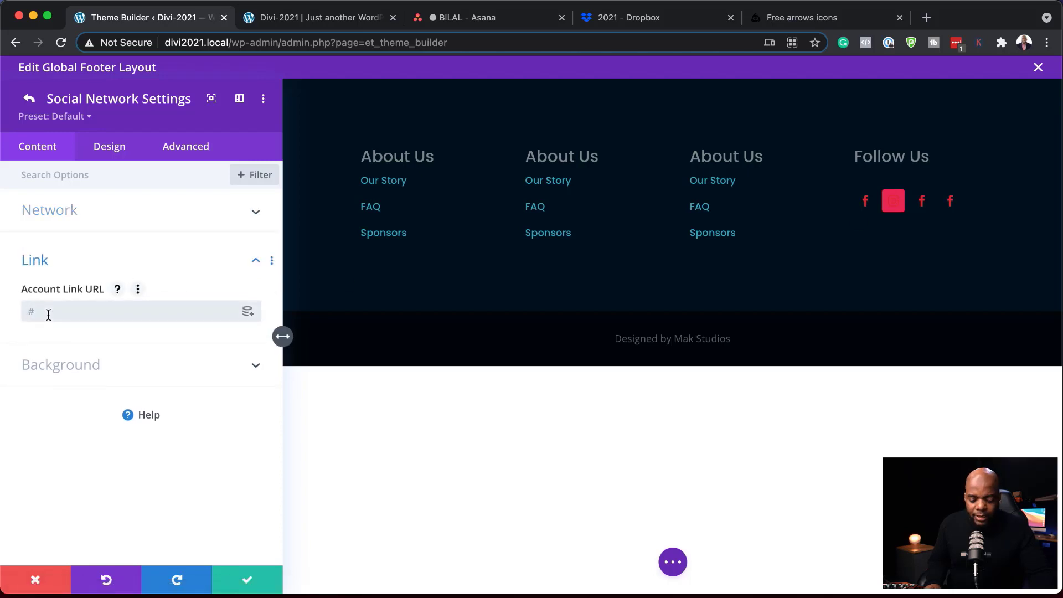
{"action": "left_click", "coordinate": [66, 309]}
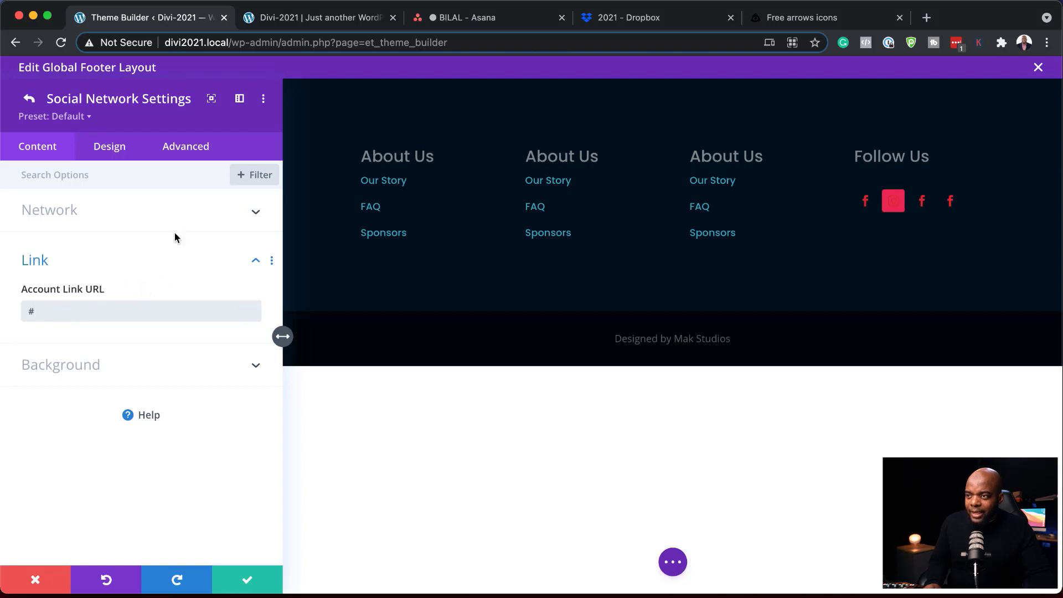
{"action": "left_click", "coordinate": [29, 100]}
{"action": "right_click", "coordinate": [107, 262]}
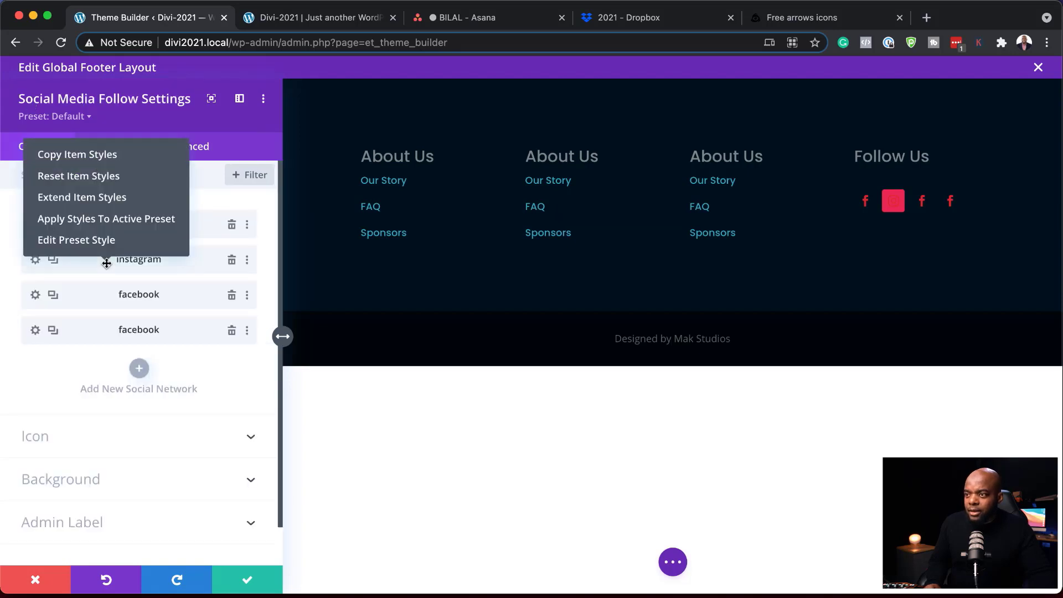
{"action": "left_click", "coordinate": [117, 177]}
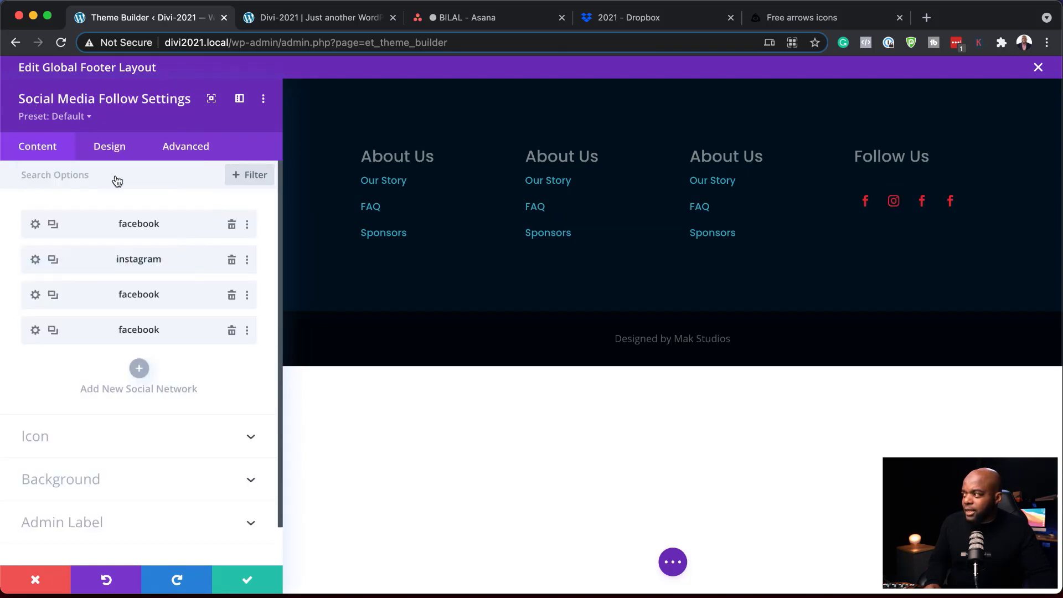
Switch the third entry to YouTube, check its link, and reset its item styles.
{"action": "left_click", "coordinate": [35, 295]}
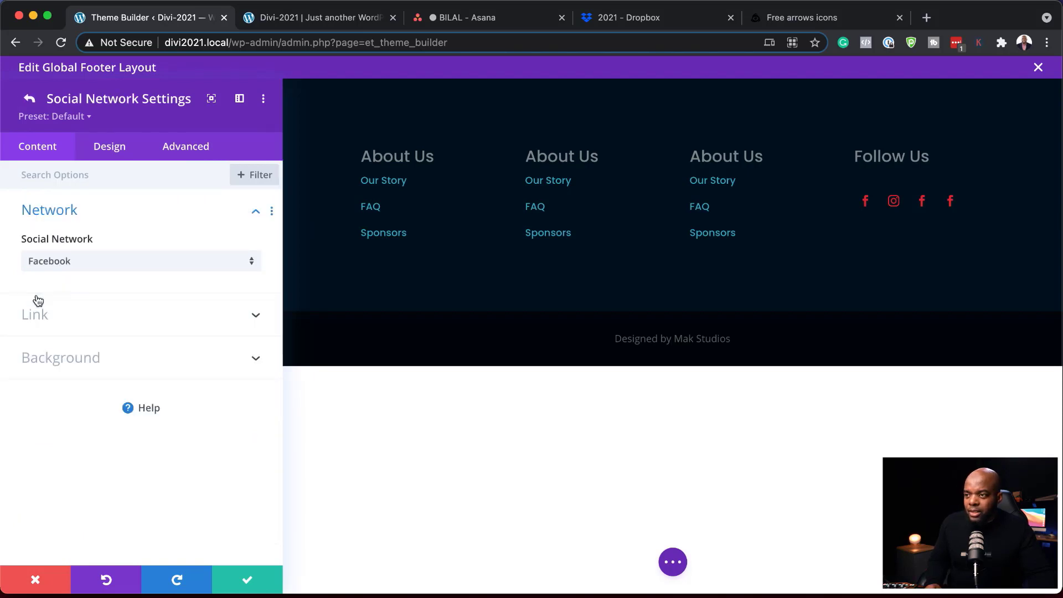
{"action": "left_click", "coordinate": [72, 265]}
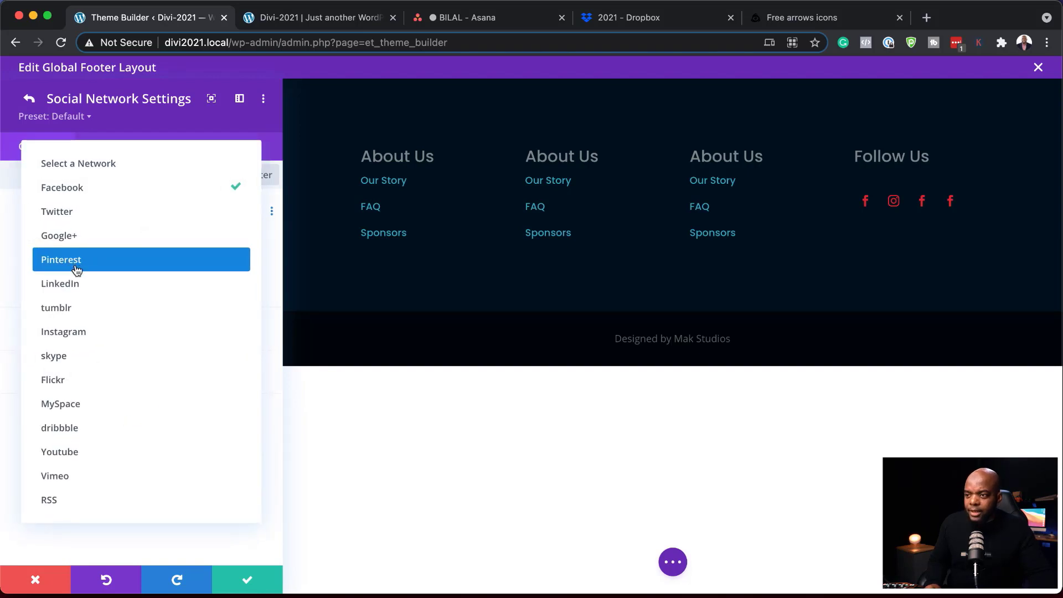
{"action": "left_click", "coordinate": [83, 451]}
{"action": "left_click", "coordinate": [48, 309]}
{"action": "left_click", "coordinate": [44, 313]}
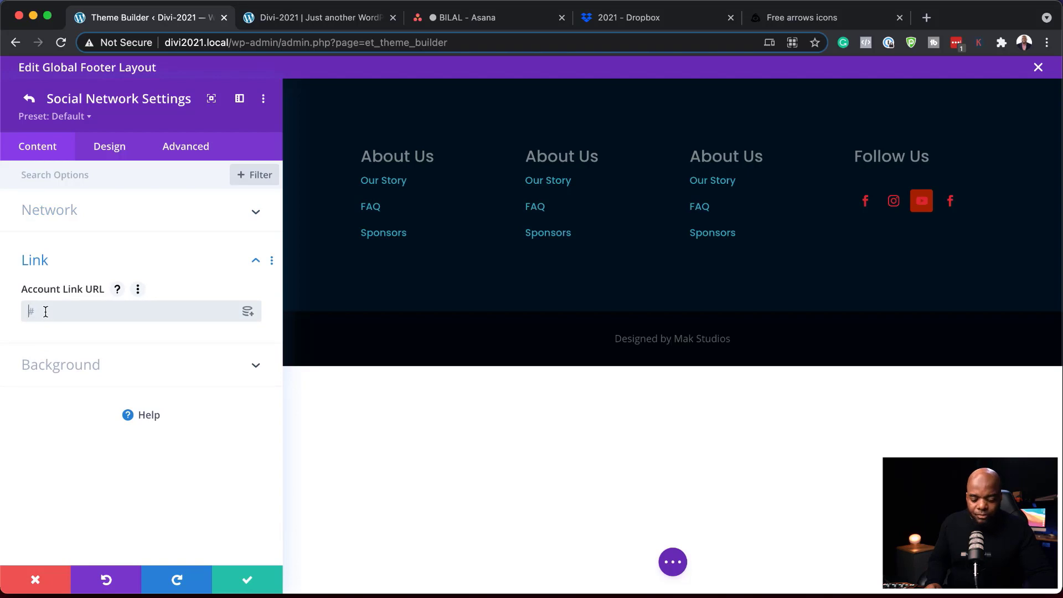
{"action": "left_click", "coordinate": [29, 98]}
{"action": "right_click", "coordinate": [155, 324]}
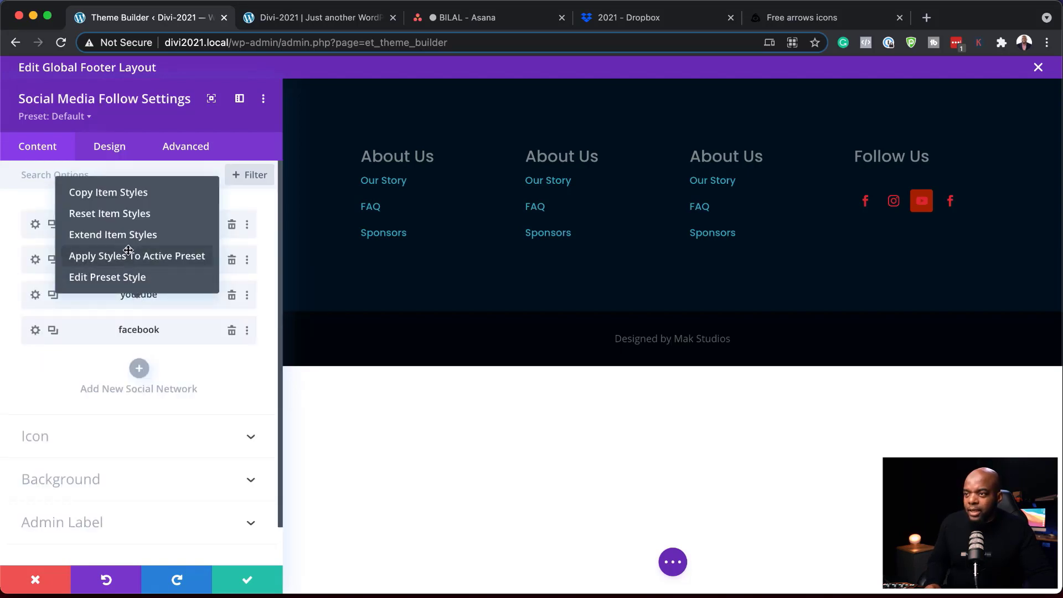
{"action": "left_click", "coordinate": [147, 213]}
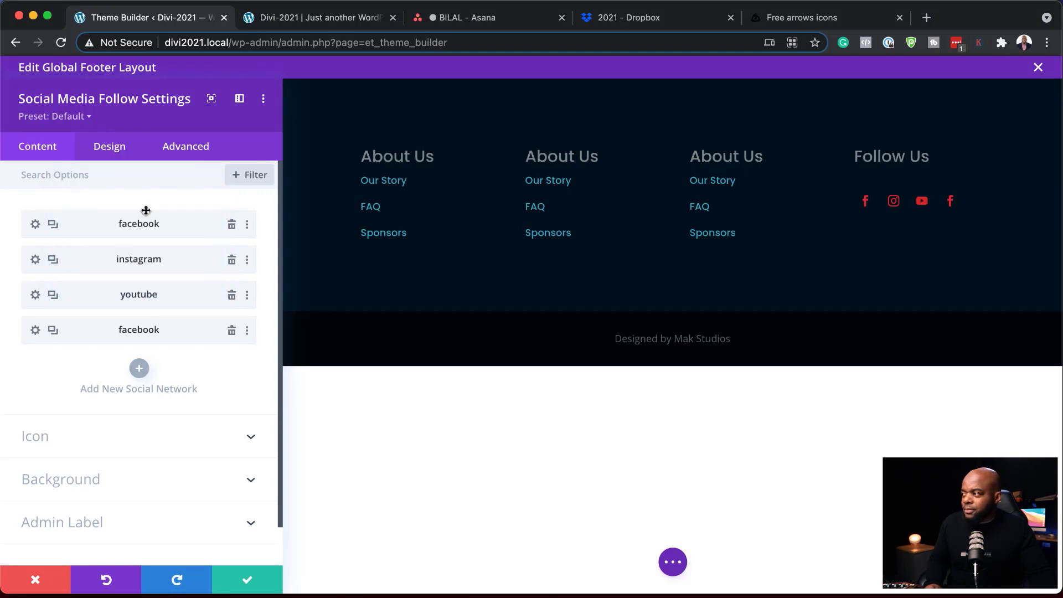
Switch the last entry to Twitter, check its link, and reset its item styles.
{"action": "left_click", "coordinate": [35, 330]}
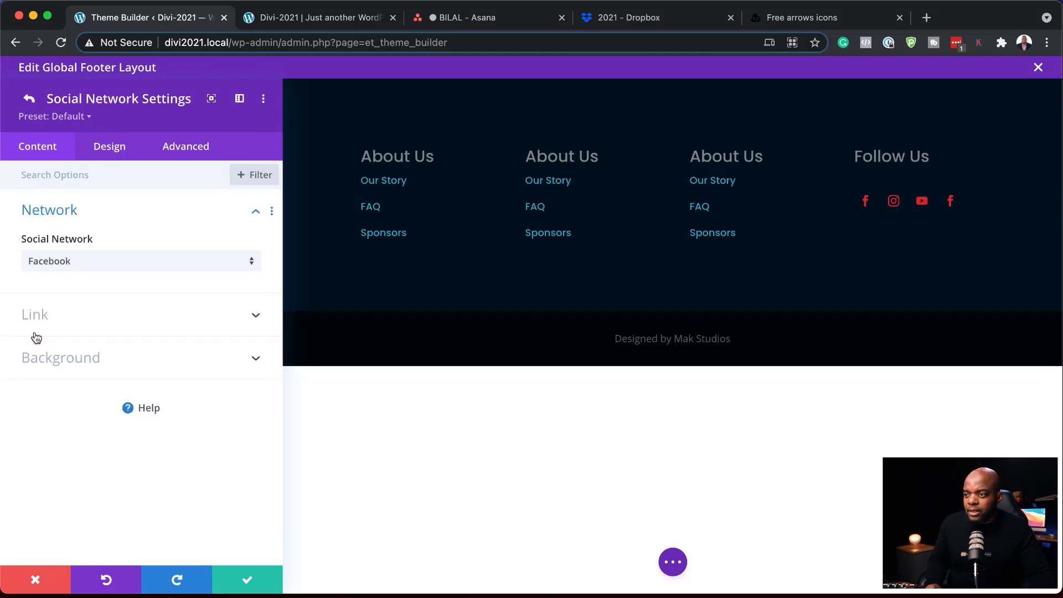
{"action": "left_click", "coordinate": [57, 268]}
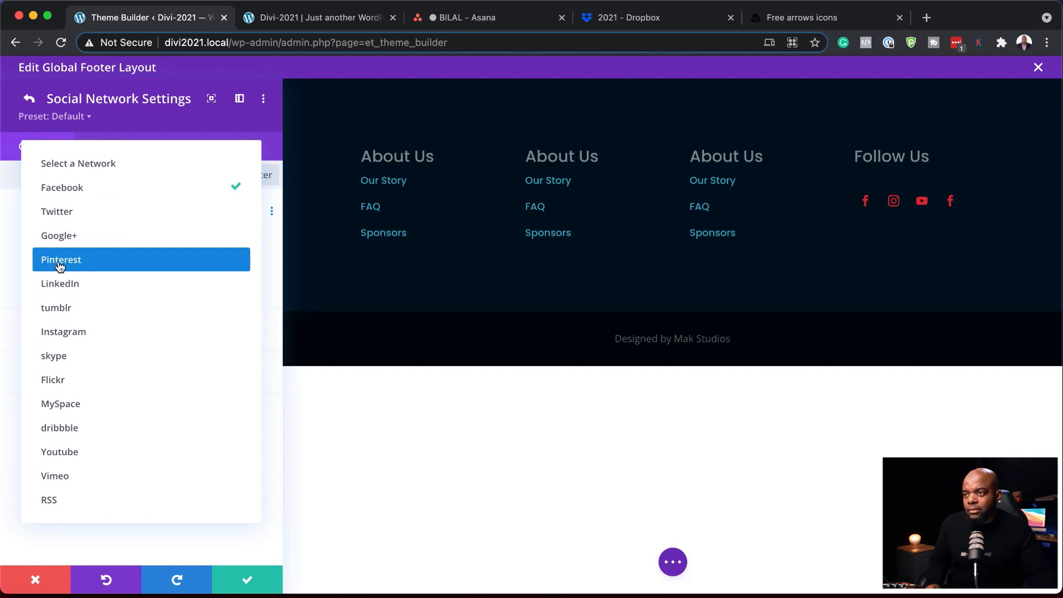
{"action": "left_click", "coordinate": [104, 219]}
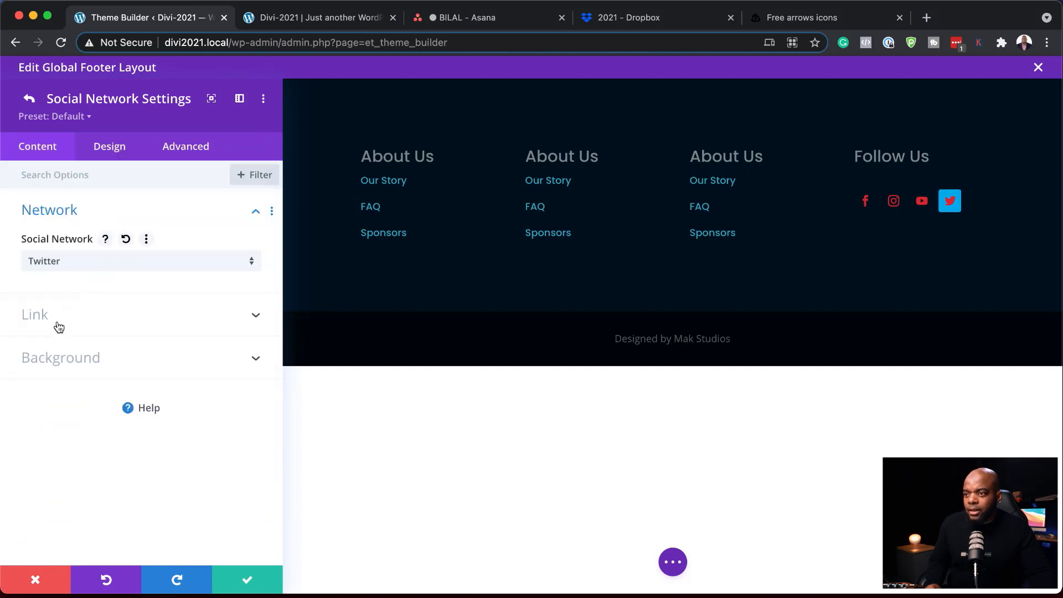
{"action": "left_click", "coordinate": [59, 325]}
{"action": "left_click", "coordinate": [49, 312]}
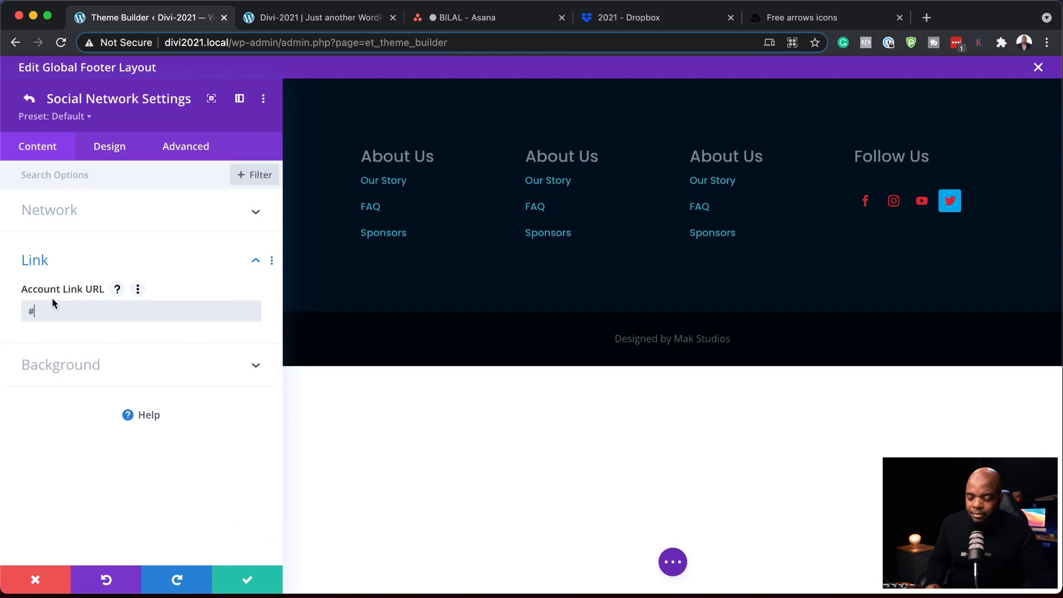
{"action": "left_click", "coordinate": [30, 100]}
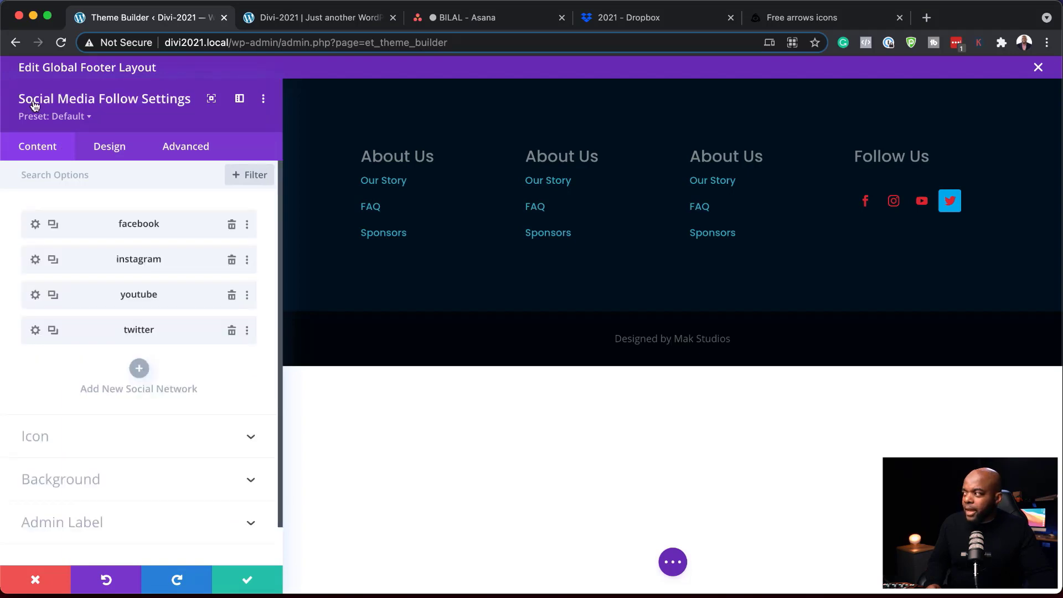
{"action": "right_click", "coordinate": [104, 331]}
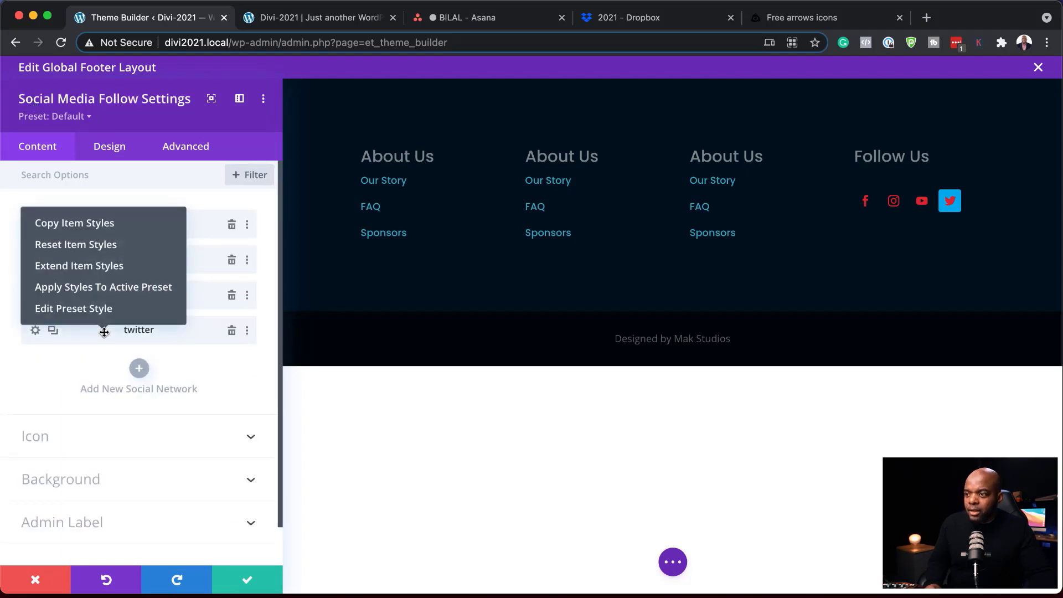
{"action": "left_click", "coordinate": [103, 245]}
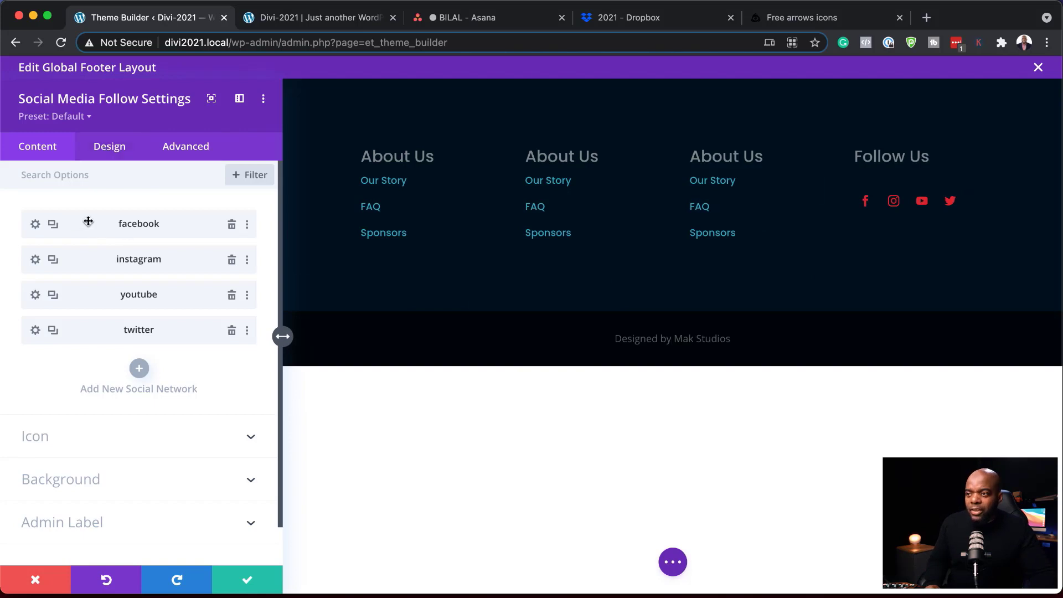
Set the social icon colour to bright red #f02c05 and save the module.
{"action": "left_click", "coordinate": [118, 150]}
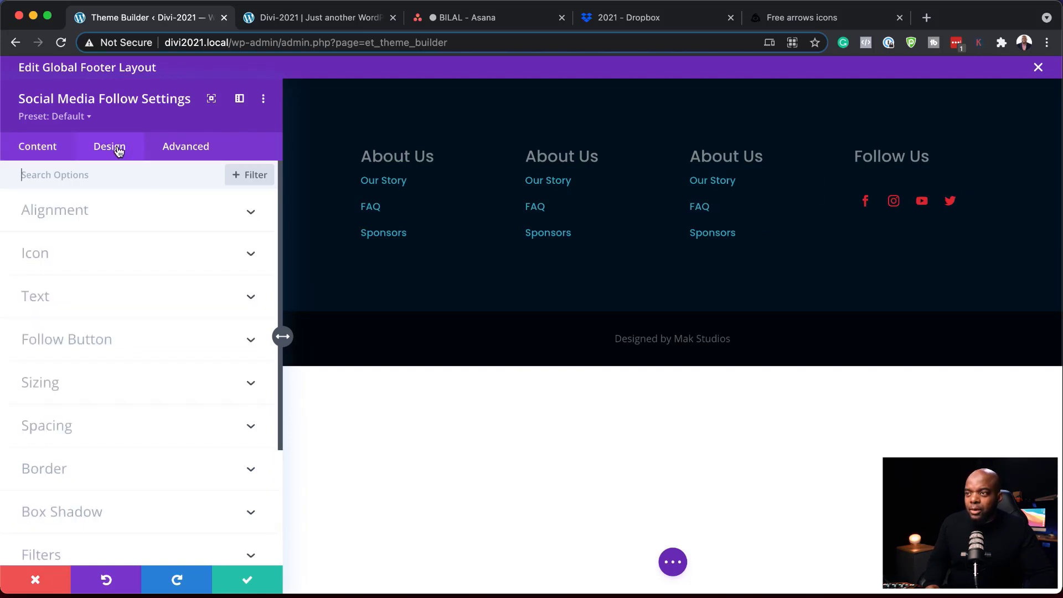
{"action": "left_click", "coordinate": [102, 254]}
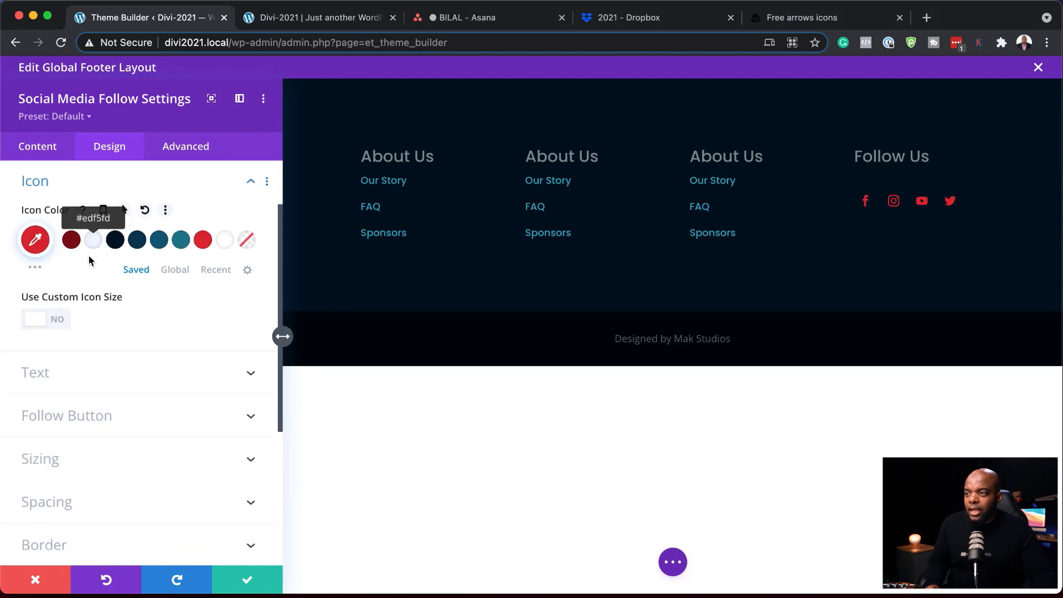
{"action": "left_click", "coordinate": [38, 268]}
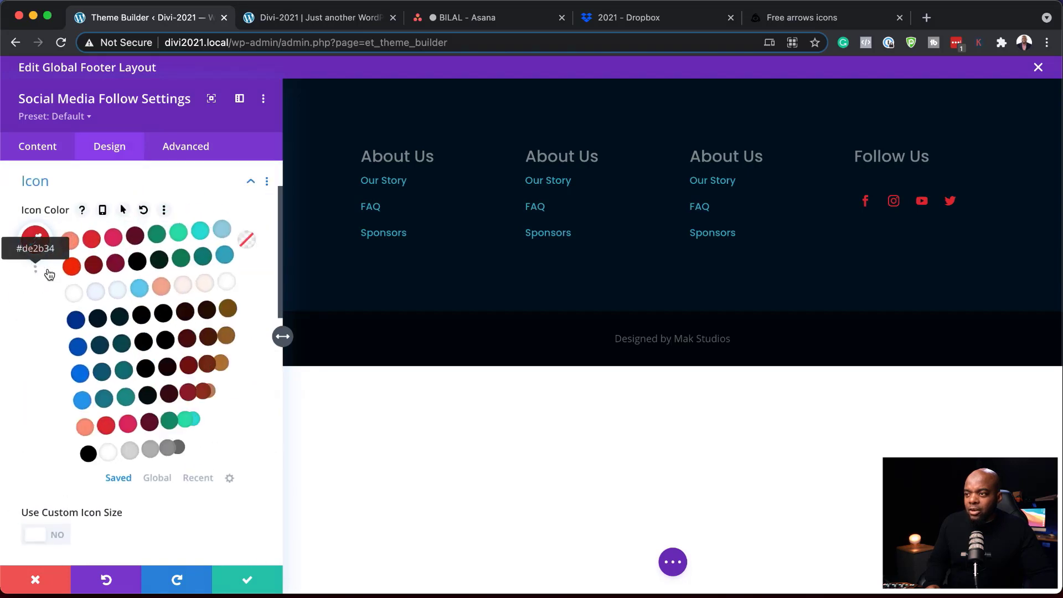
{"action": "left_click", "coordinate": [137, 292]}
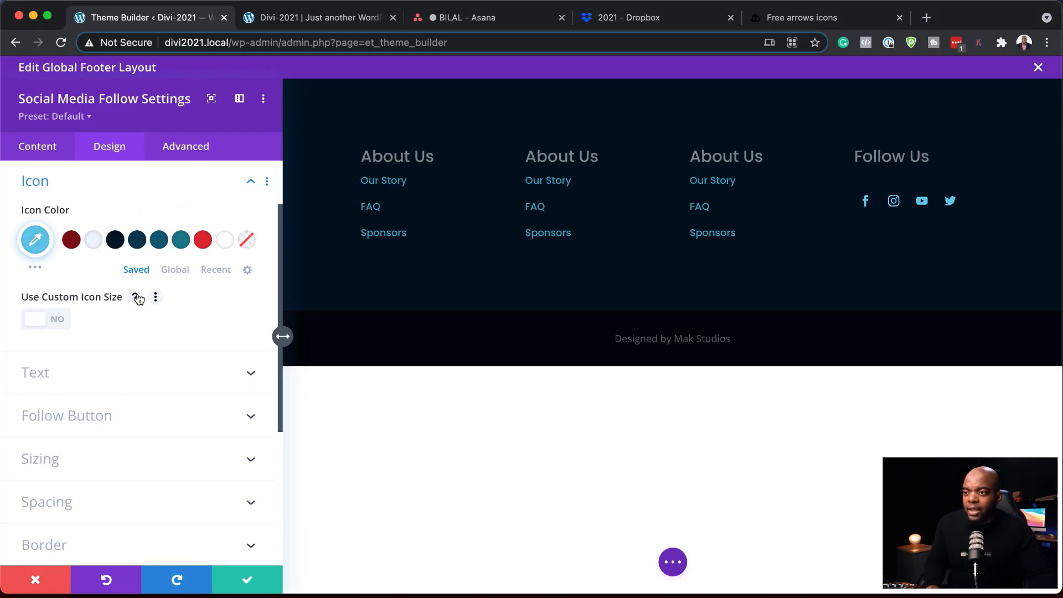
{"action": "left_click", "coordinate": [41, 265]}
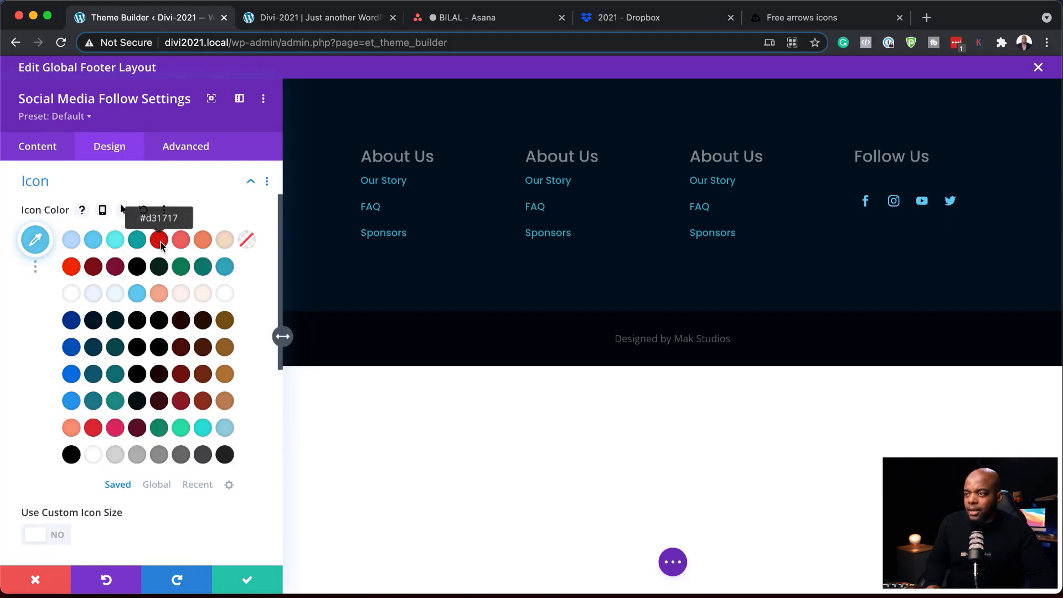
{"action": "left_click", "coordinate": [70, 268]}
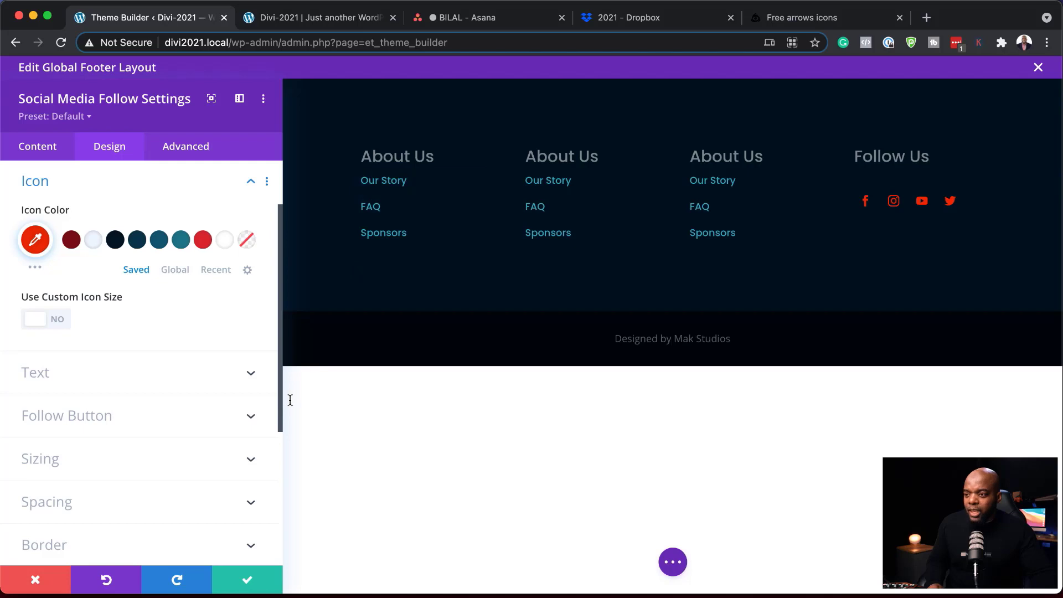
{"action": "left_click", "coordinate": [248, 584]}
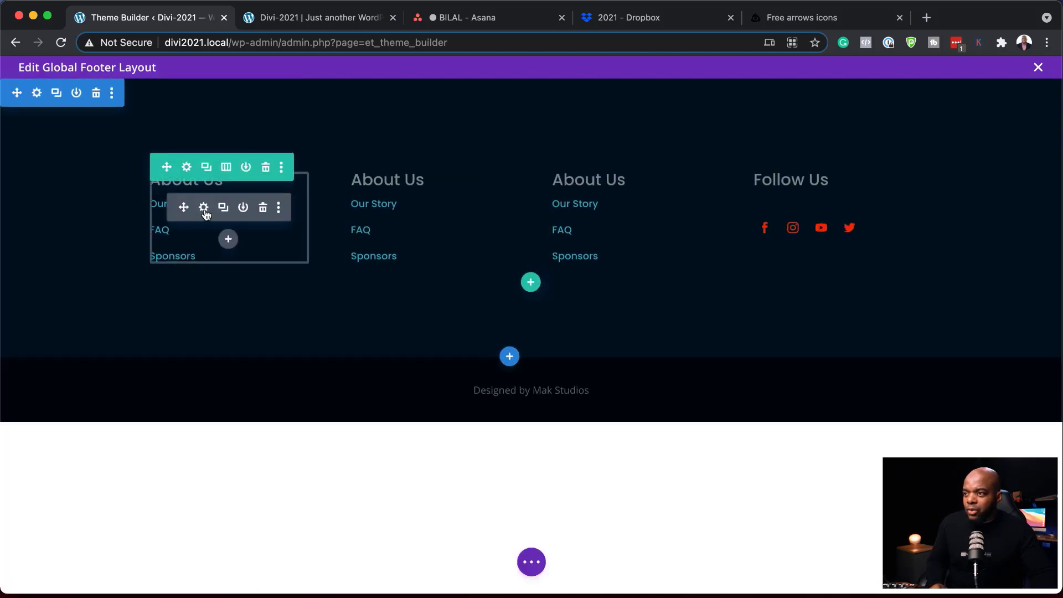
Retitle the first column's heading 'Our Company' and delete its three link lines.
{"action": "left_click", "coordinate": [203, 208]}
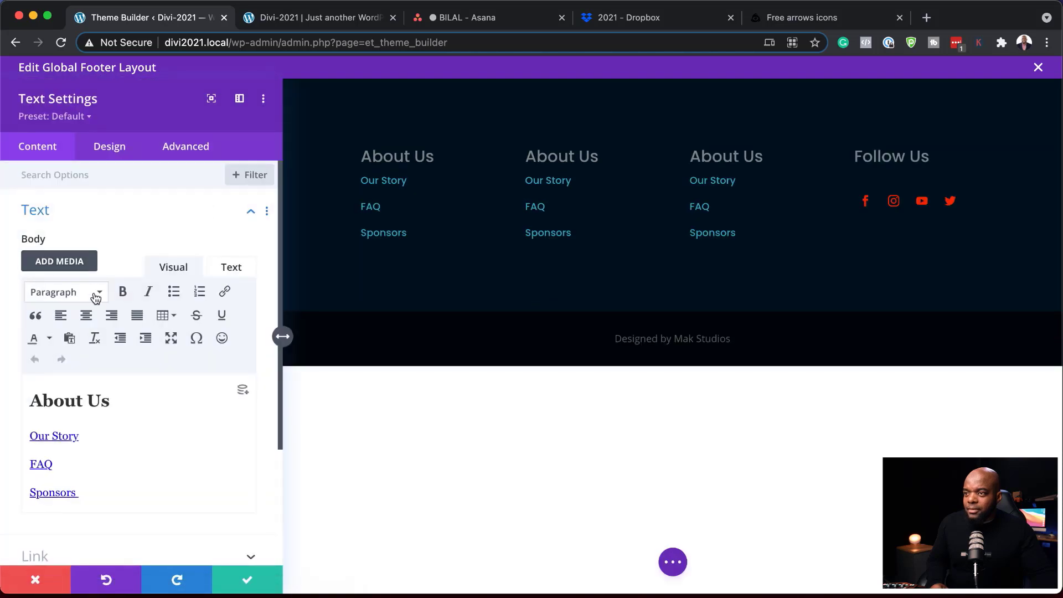
{"action": "left_click_drag", "start_coordinate": [110, 401], "coordinate": [3, 398]}
{"action": "type", "text": "Our Company"}
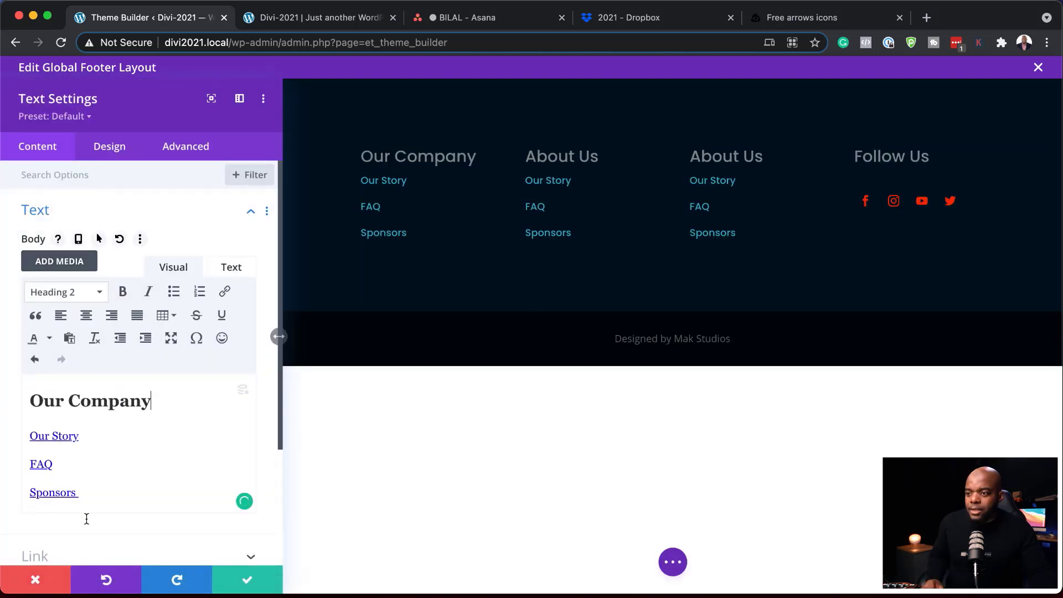
{"action": "left_click_drag", "start_coordinate": [81, 495], "coordinate": [17, 436]}
{"action": "key", "text": "BackSpace"}
{"action": "type", "text": "223 Zelling Building Birmingham B17 8HY"}
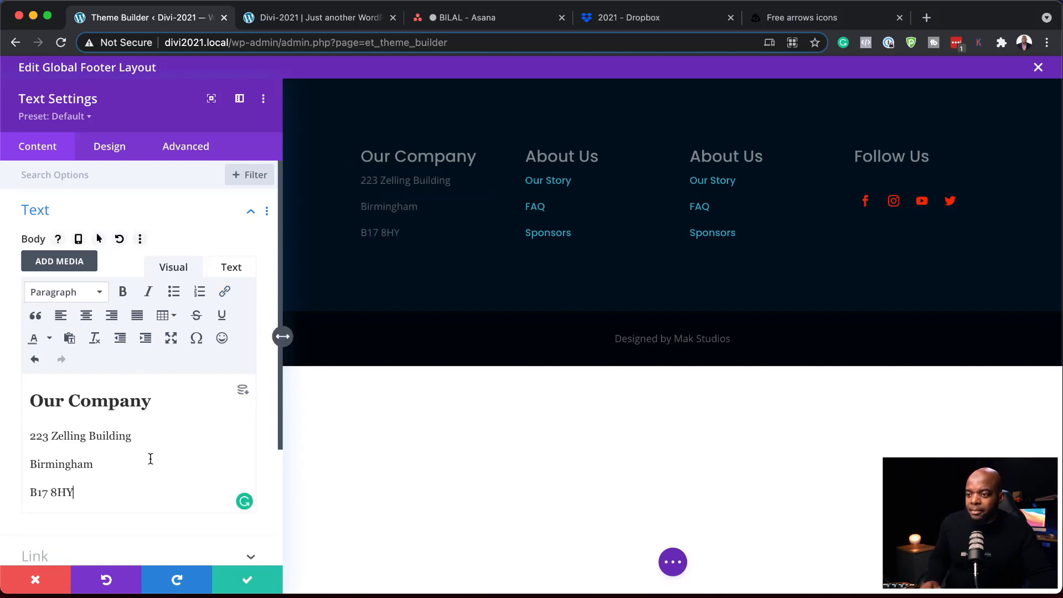
Style the address text in Poppins Semi Bold, light blue #63cbee, and save.
{"action": "left_click", "coordinate": [117, 153]}
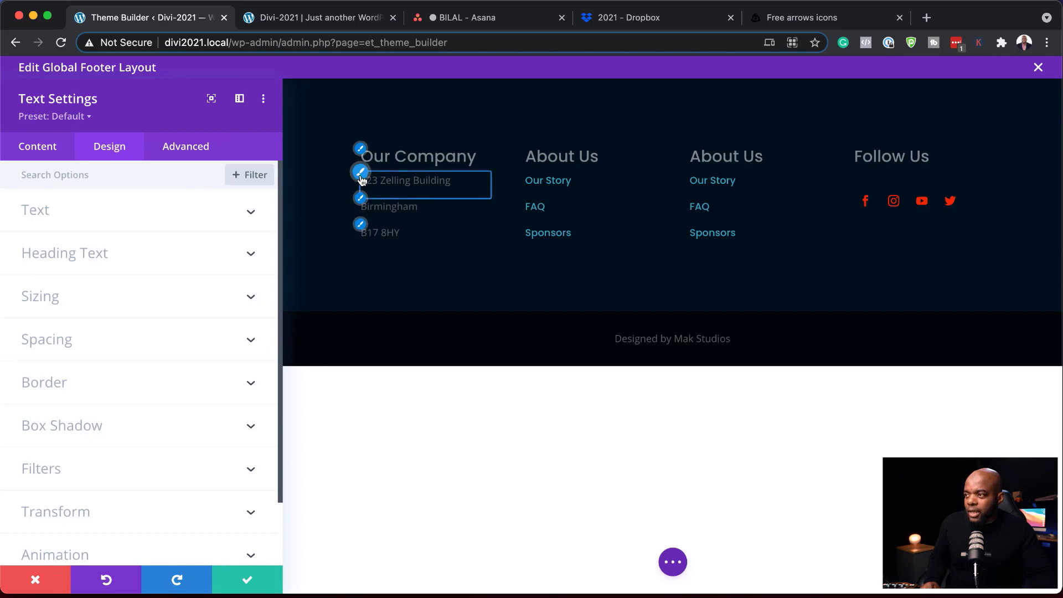
{"action": "left_click", "coordinate": [361, 176]}
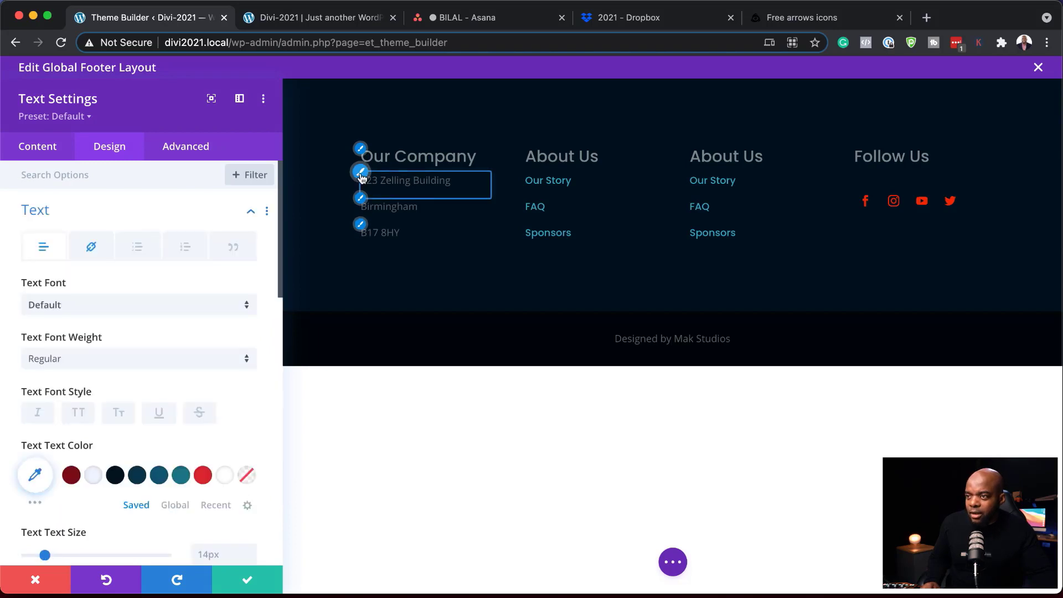
{"action": "left_click", "coordinate": [93, 309]}
{"action": "left_click", "coordinate": [97, 229]}
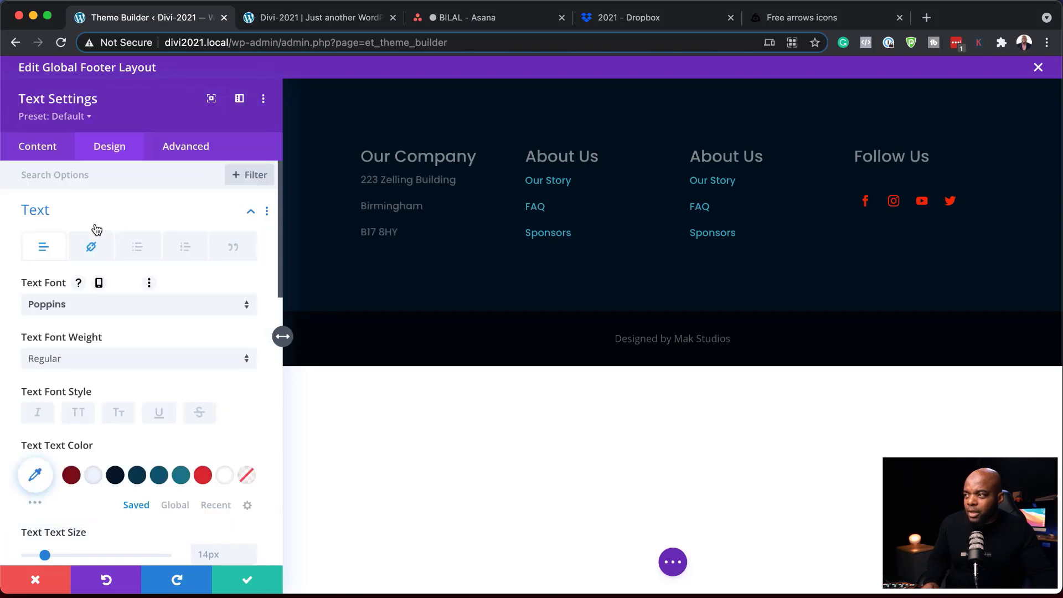
{"action": "left_click", "coordinate": [119, 370]}
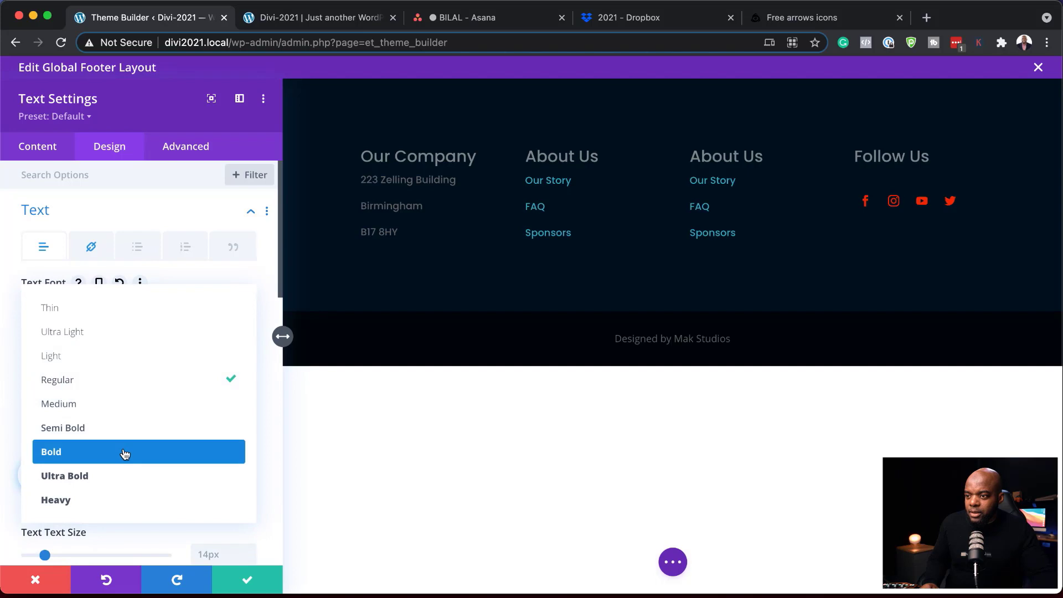
{"action": "left_click", "coordinate": [123, 447]}
{"action": "left_click", "coordinate": [102, 361]}
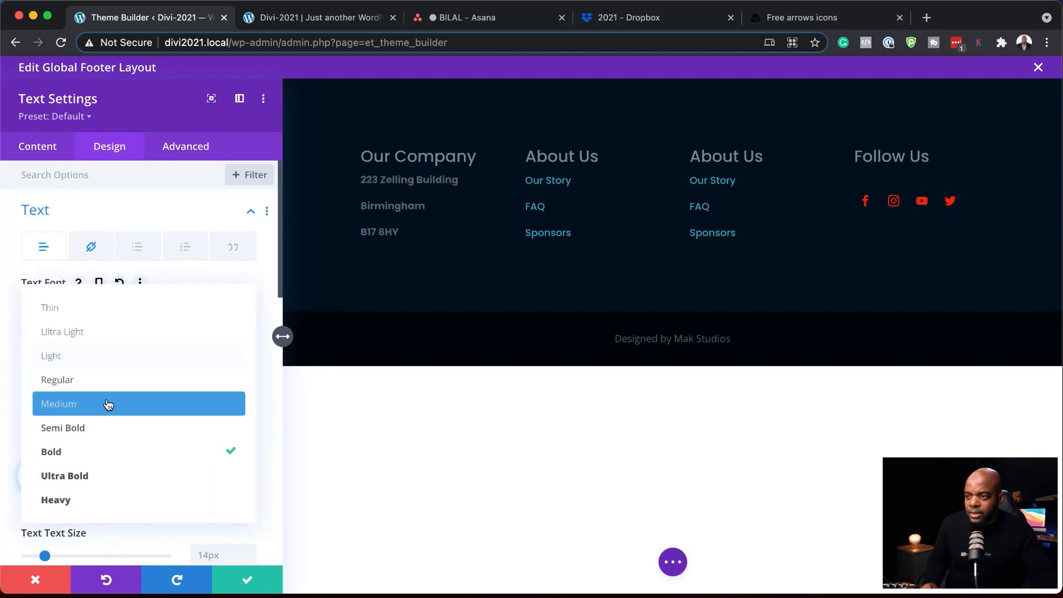
{"action": "left_click", "coordinate": [111, 428]}
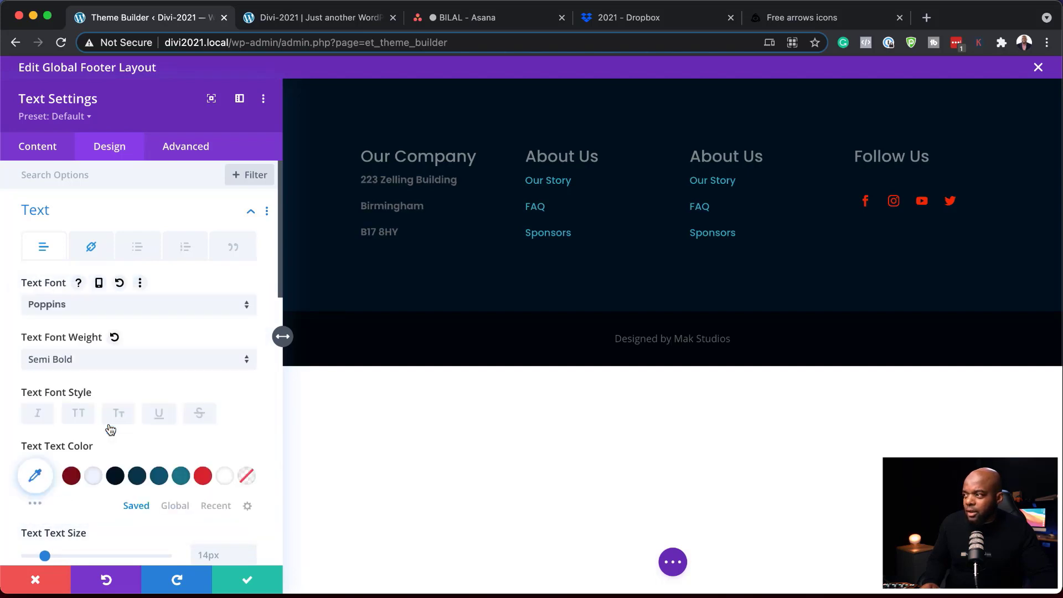
{"action": "scroll", "coordinate": [218, 412], "scroll_direction": "down", "scroll_amount": 2}
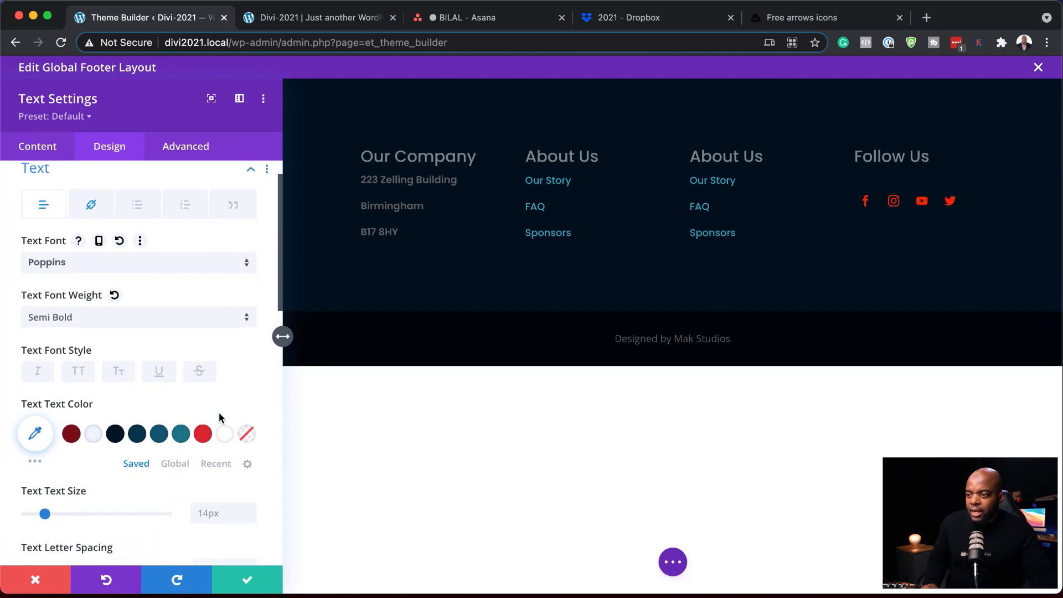
{"action": "left_click", "coordinate": [219, 467]}
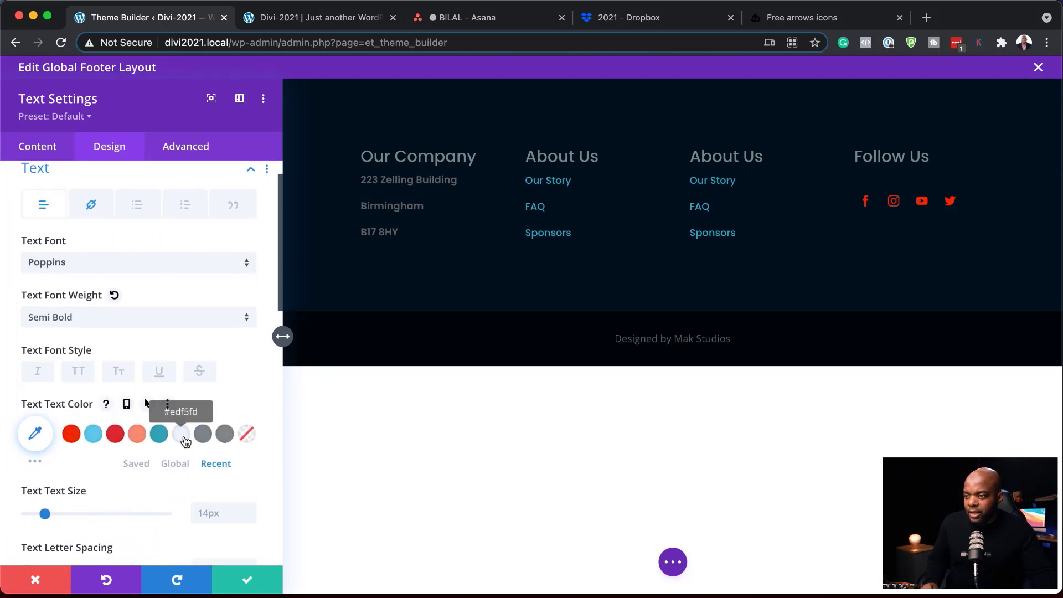
{"action": "left_click", "coordinate": [95, 436]}
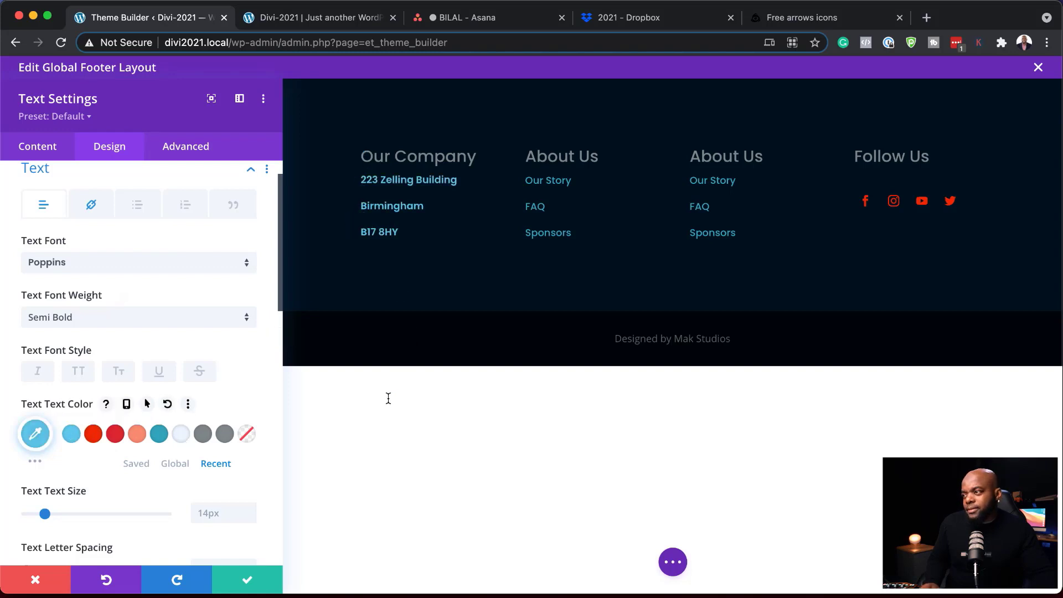
{"action": "left_click", "coordinate": [247, 579]}
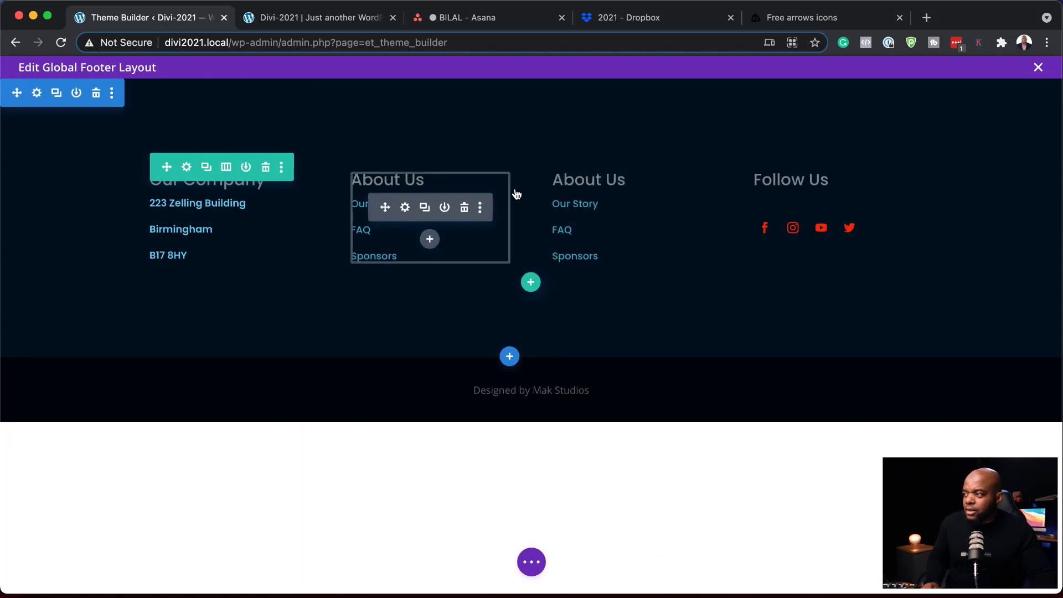
Retitle the third column's heading 'Our Terms' and select its first link for replacement.
{"action": "left_click", "coordinate": [607, 206]}
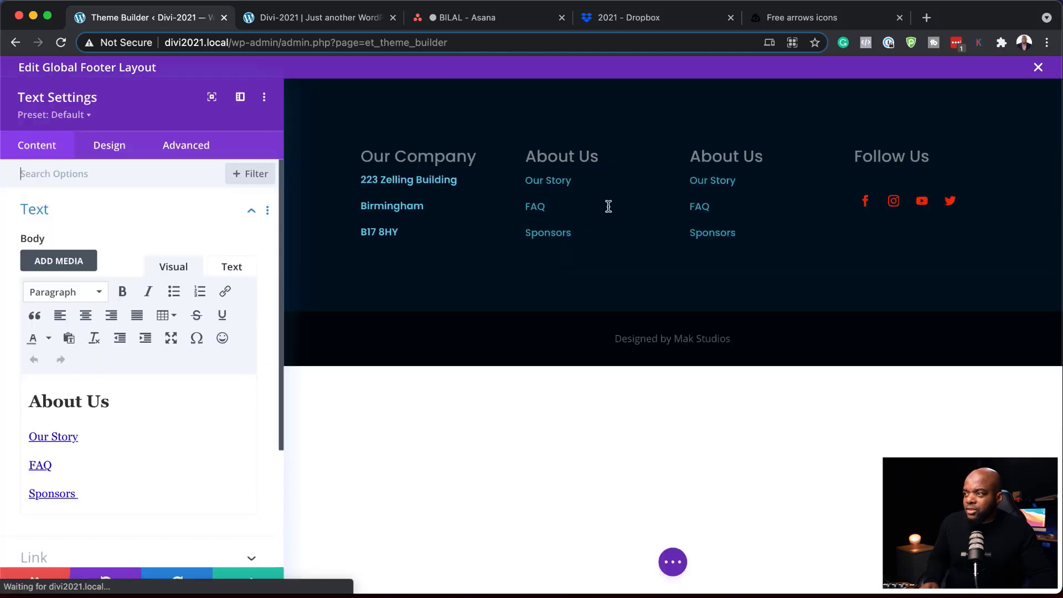
{"action": "left_click_drag", "start_coordinate": [111, 401], "coordinate": [19, 387]}
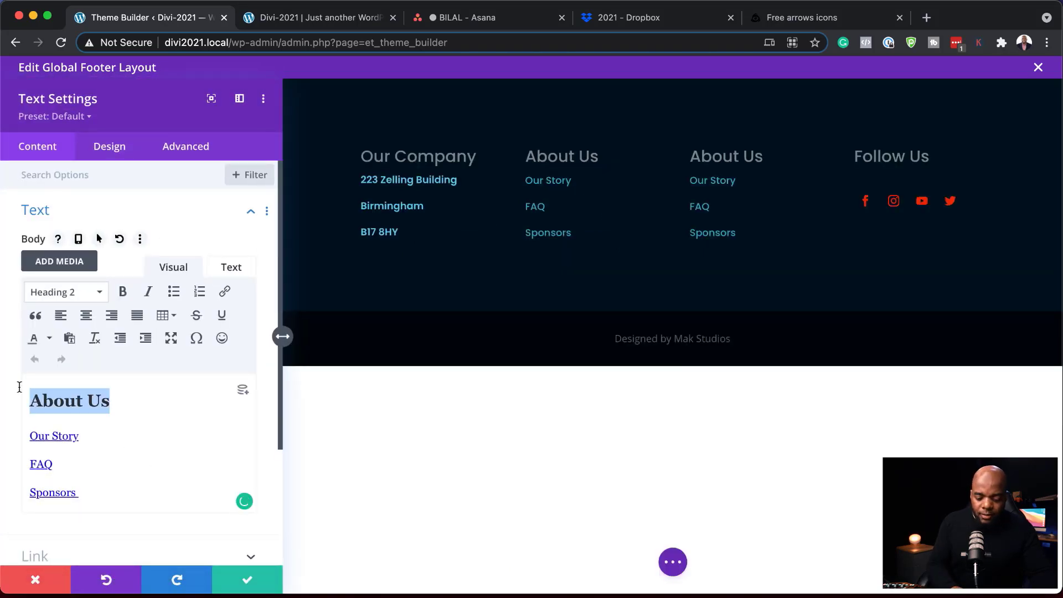
{"action": "type", "text": "Our Te"}
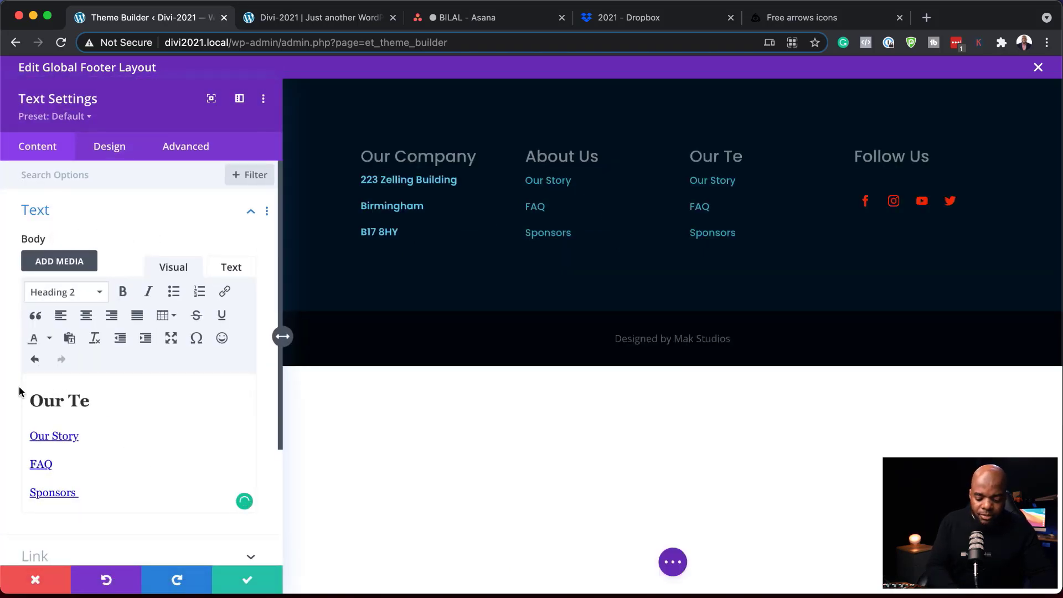
{"action": "type", "text": "rms"}
{"action": "left_click_drag", "start_coordinate": [81, 436], "coordinate": [27, 431]}
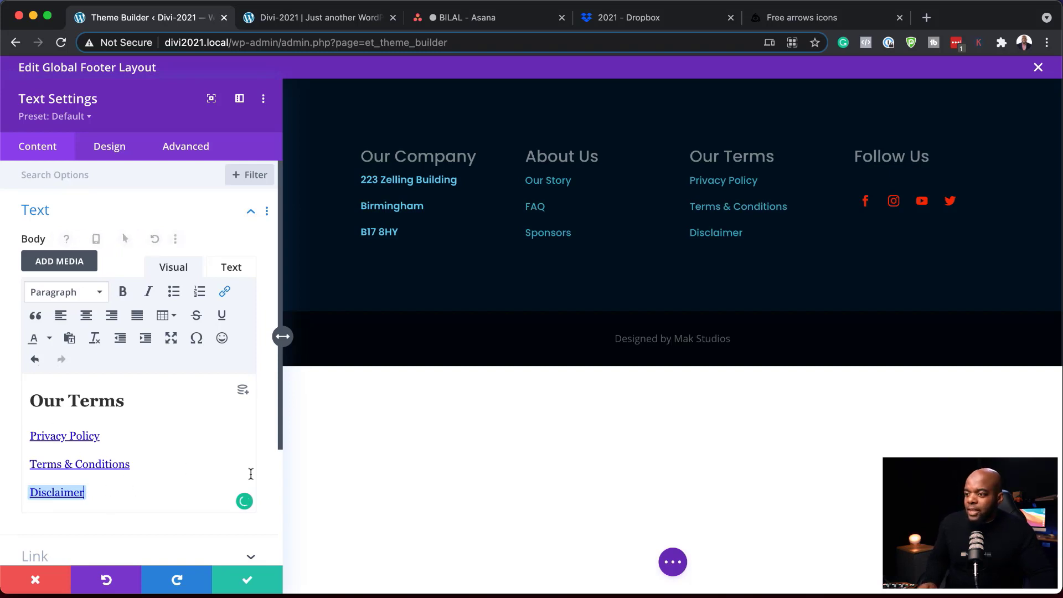
Save the Our Terms column, then give the copyright row 10px top and bottom padding.
{"action": "left_click", "coordinate": [247, 583]}
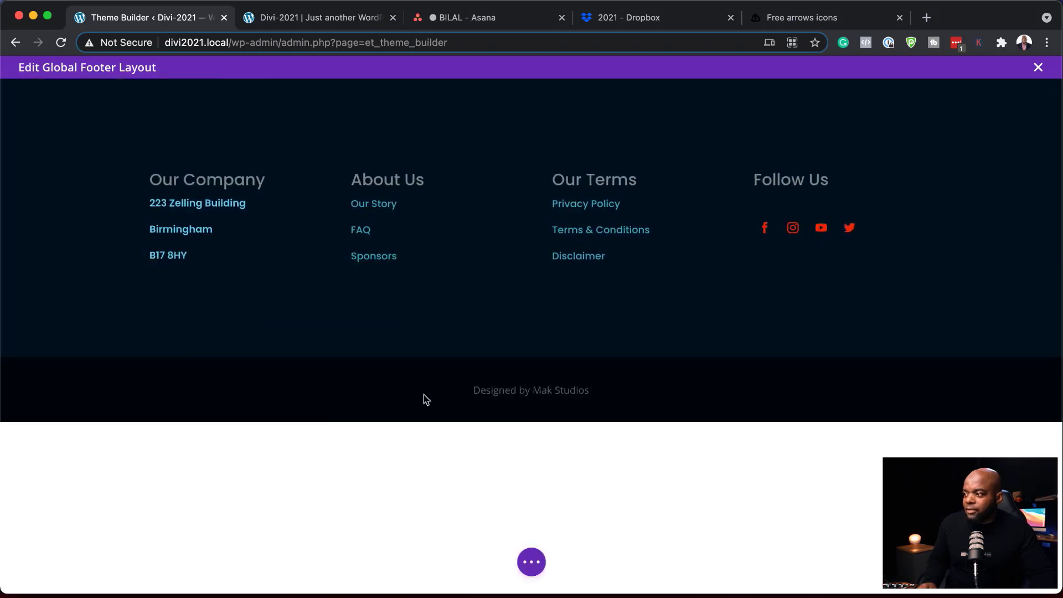
{"action": "mouse_move", "coordinate": [503, 404]}
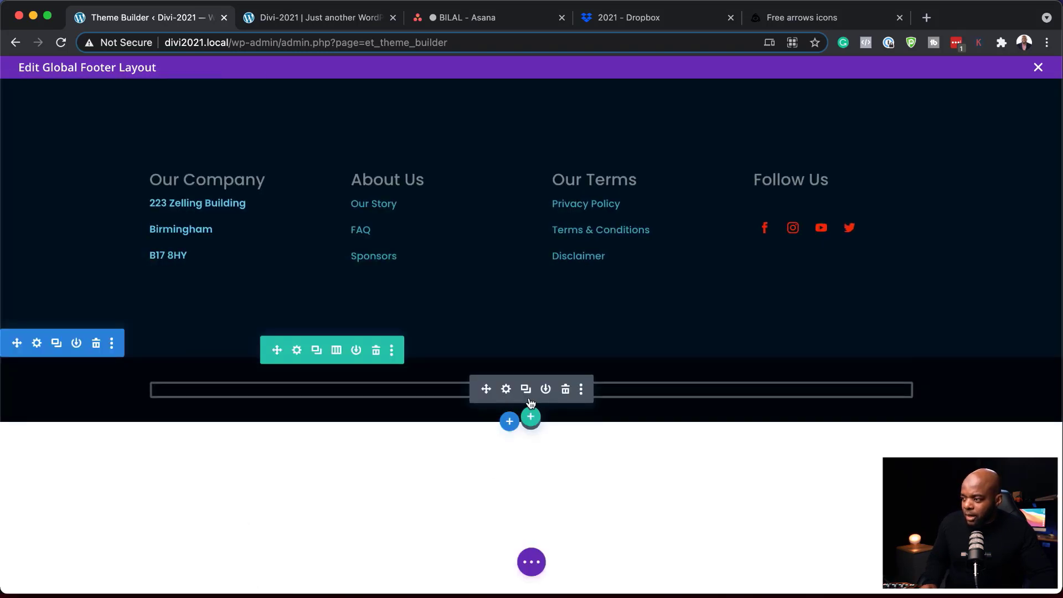
{"action": "left_click", "coordinate": [298, 350]}
{"action": "left_click", "coordinate": [110, 149]}
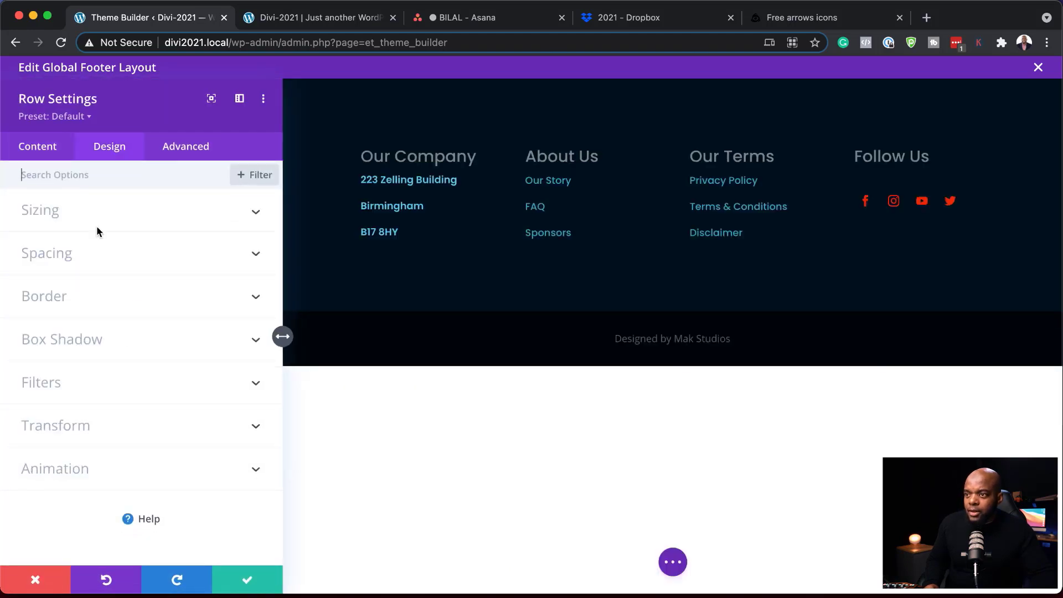
{"action": "left_click", "coordinate": [72, 258]}
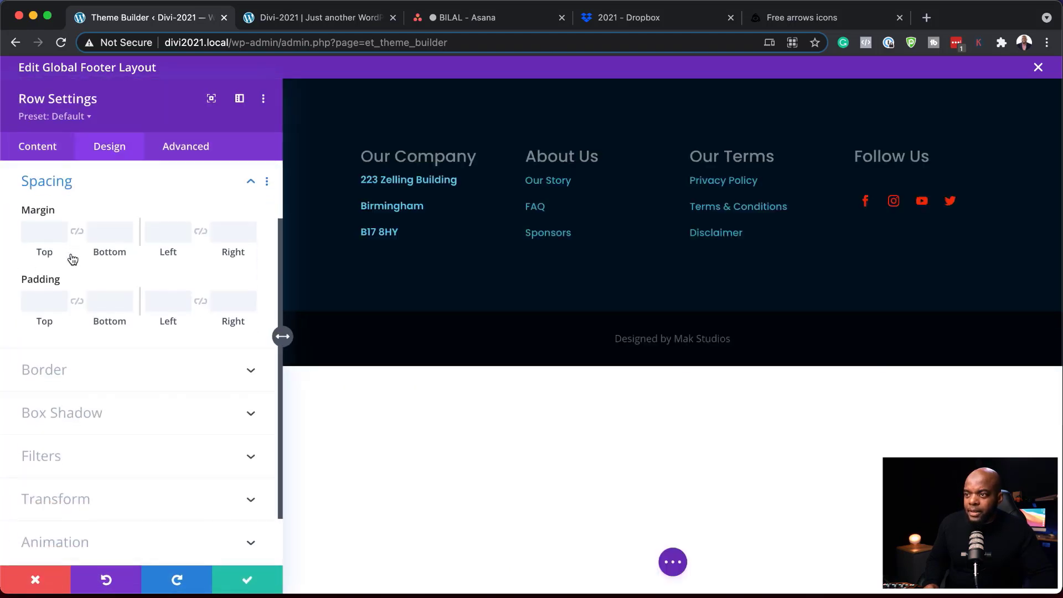
{"action": "left_click", "coordinate": [47, 299]}
{"action": "type", "text": "0"}
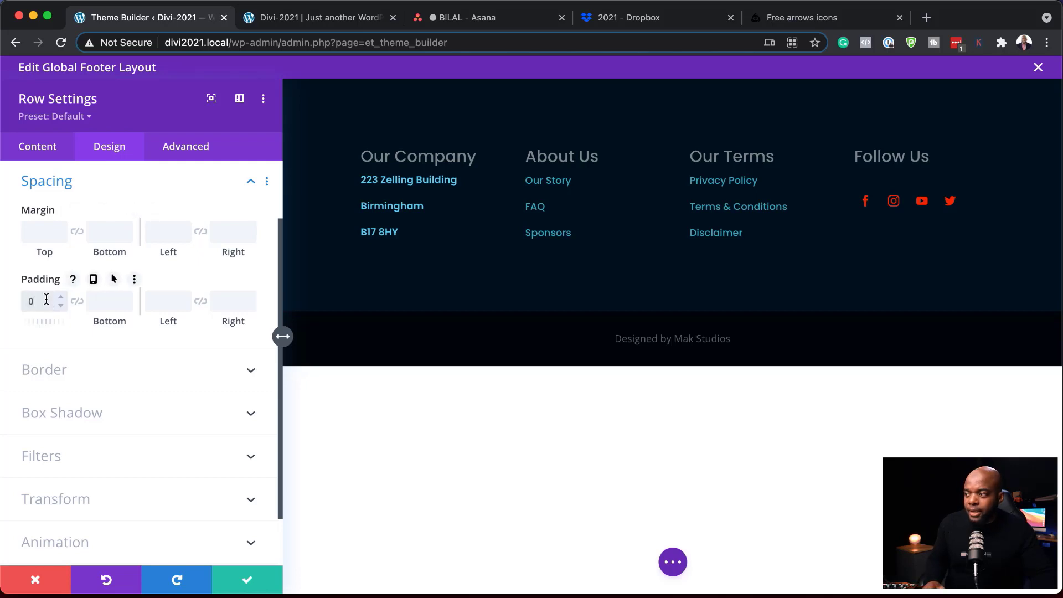
{"action": "key", "text": "Return"}
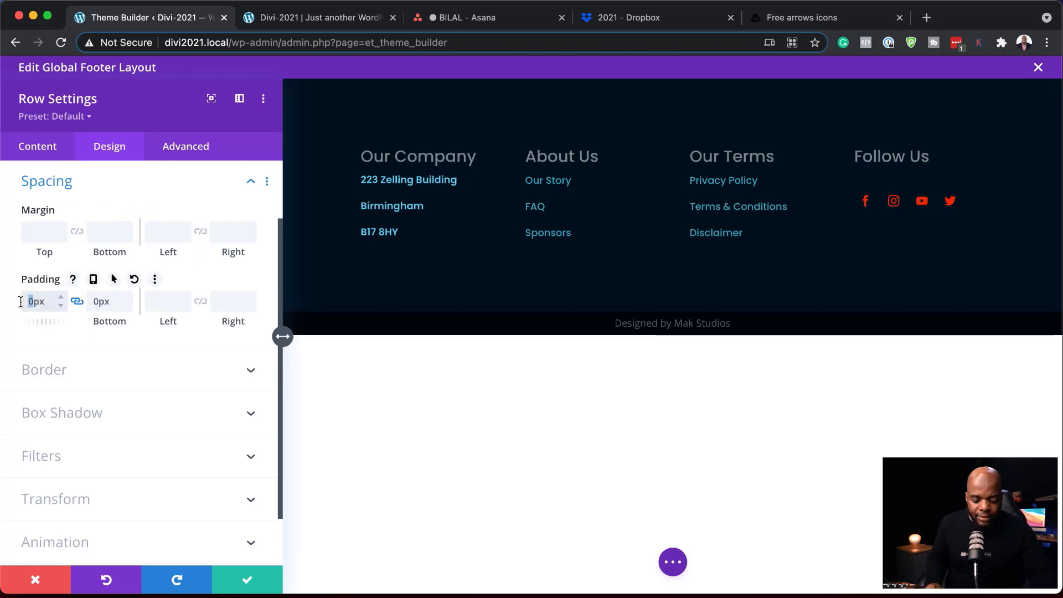
{"action": "type", "text": "10"}
{"action": "left_click", "coordinate": [249, 581]}
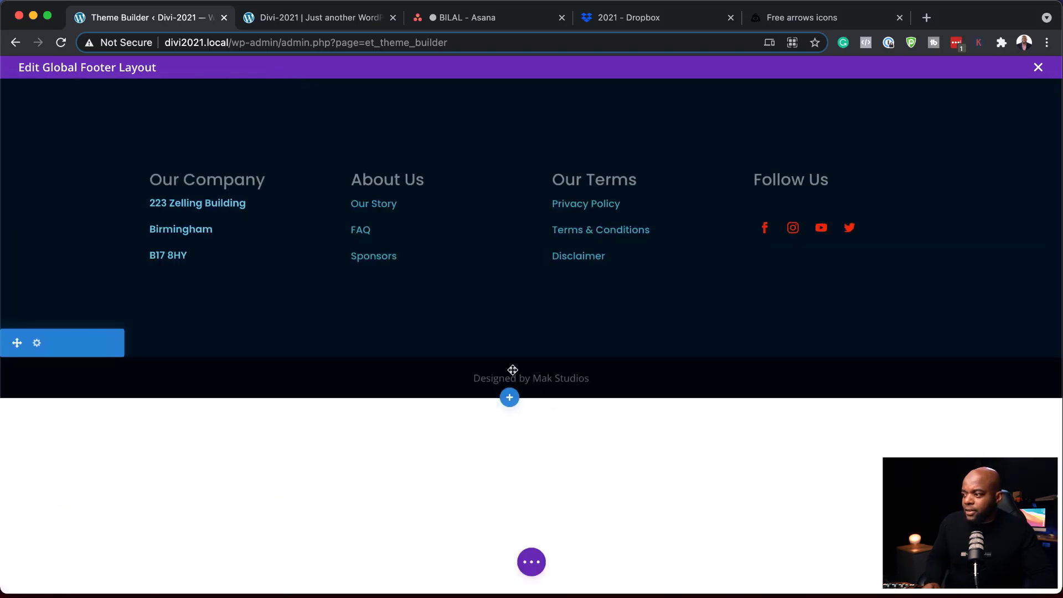
Set the credit text font to Poppins and its colour to teal #1f7a8c.
{"action": "left_click", "coordinate": [506, 378]}
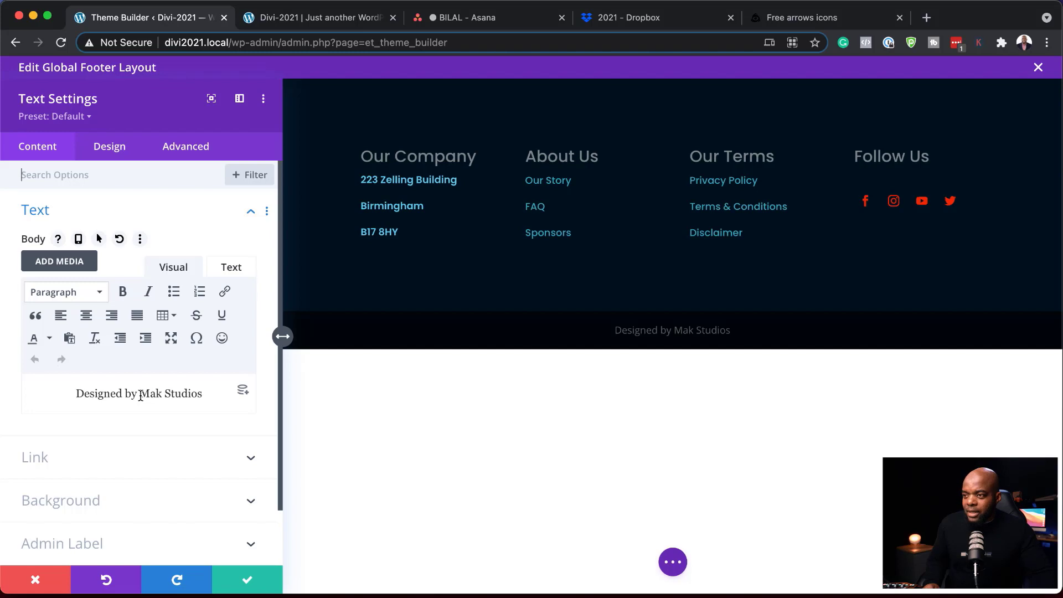
{"action": "left_click", "coordinate": [111, 150]}
{"action": "left_click", "coordinate": [51, 215]}
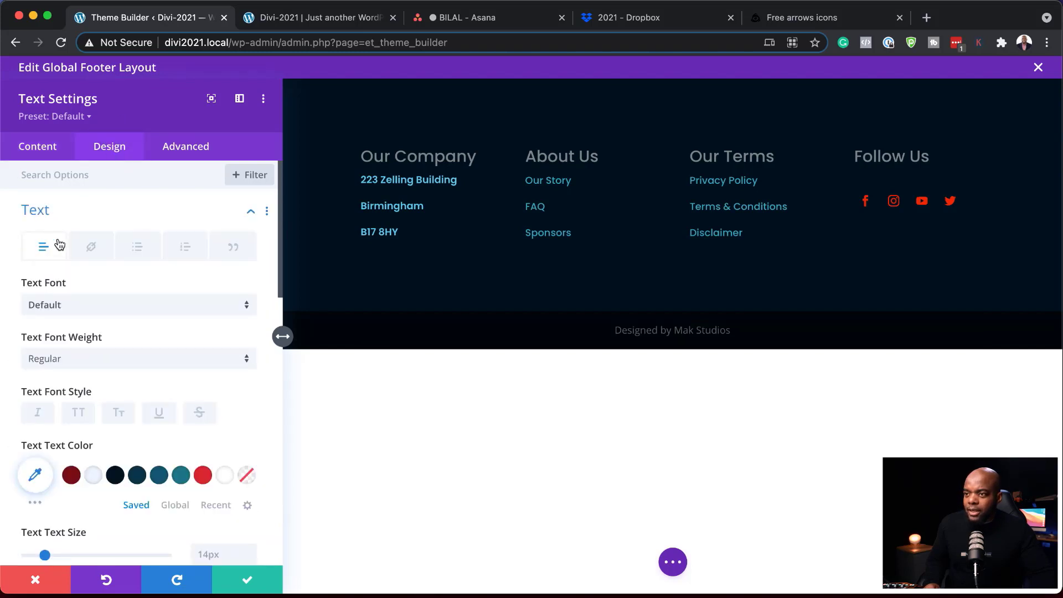
{"action": "left_click", "coordinate": [97, 309]}
{"action": "left_click", "coordinate": [88, 220]}
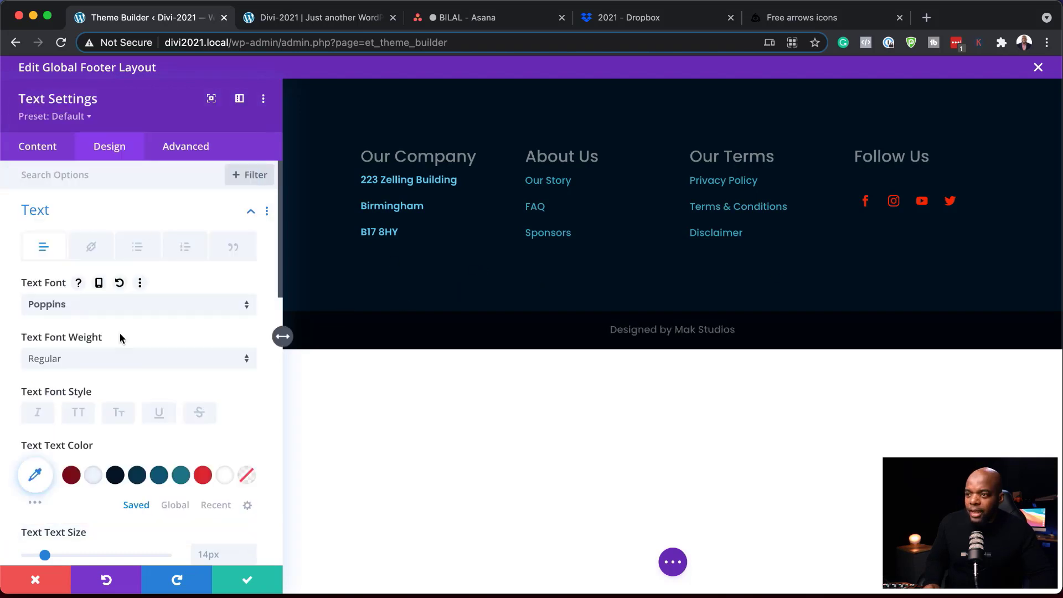
{"action": "scroll", "coordinate": [155, 367], "scroll_direction": "down", "scroll_amount": 3}
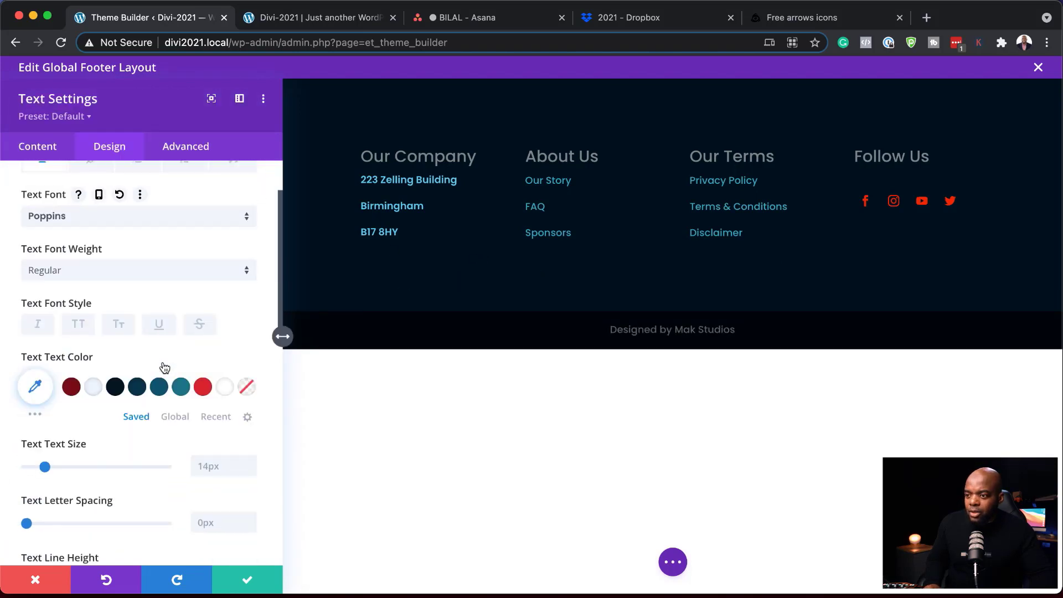
{"action": "left_click", "coordinate": [183, 386]}
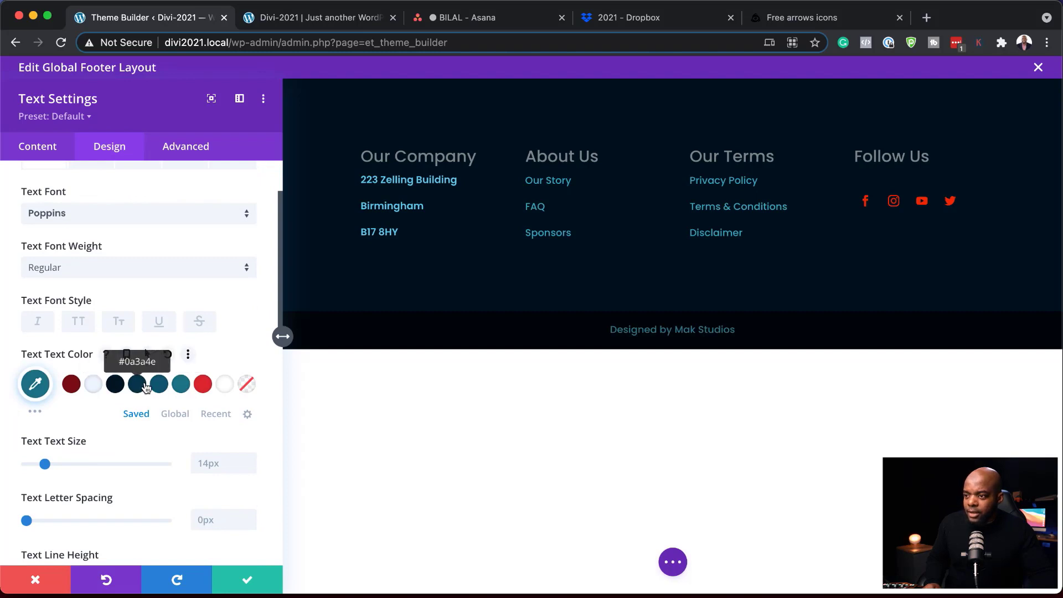
{"action": "left_click", "coordinate": [159, 387]}
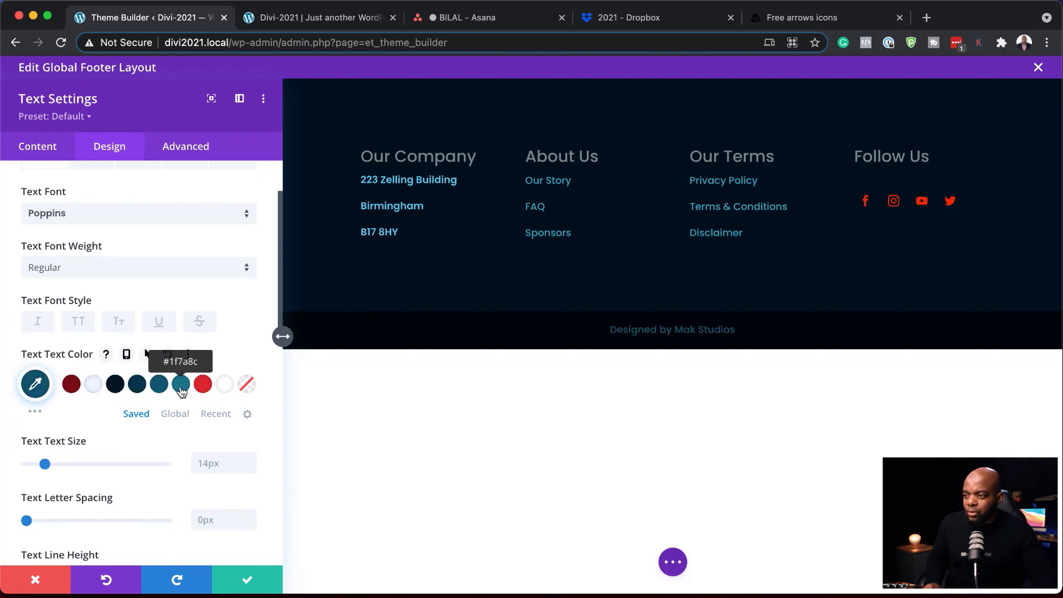
{"action": "left_click", "coordinate": [181, 387]}
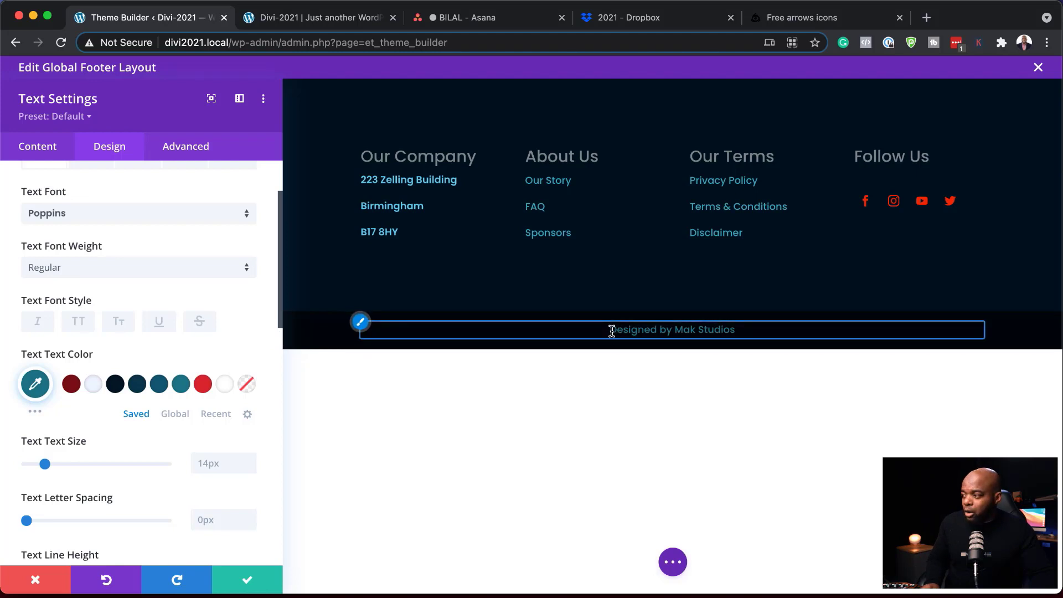
Insert Current Date dynamic content into the credit text with custom format 'Y'.
{"action": "left_click", "coordinate": [38, 146]}
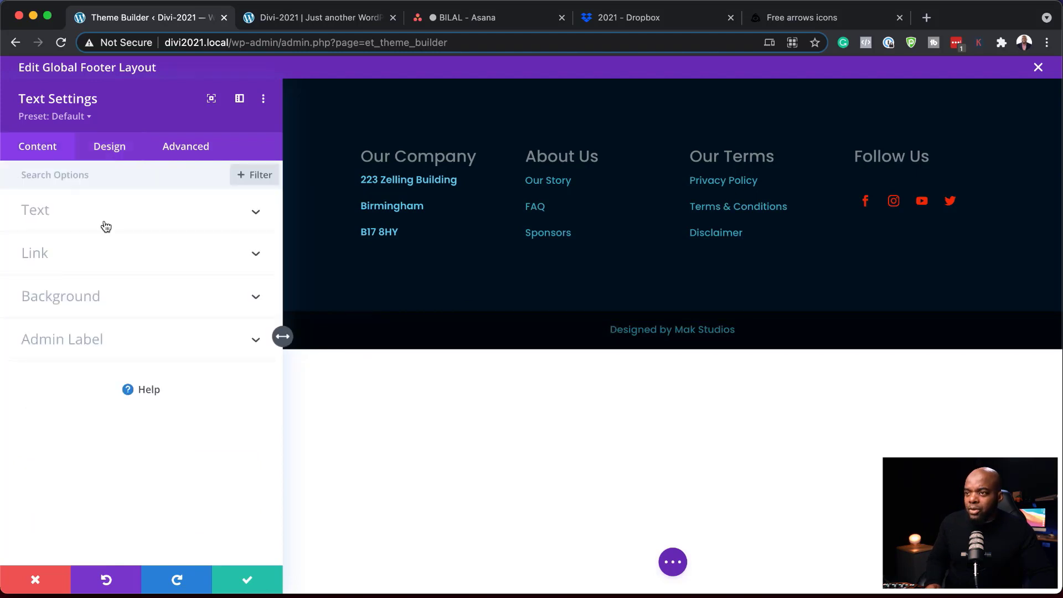
{"action": "left_click", "coordinate": [71, 220]}
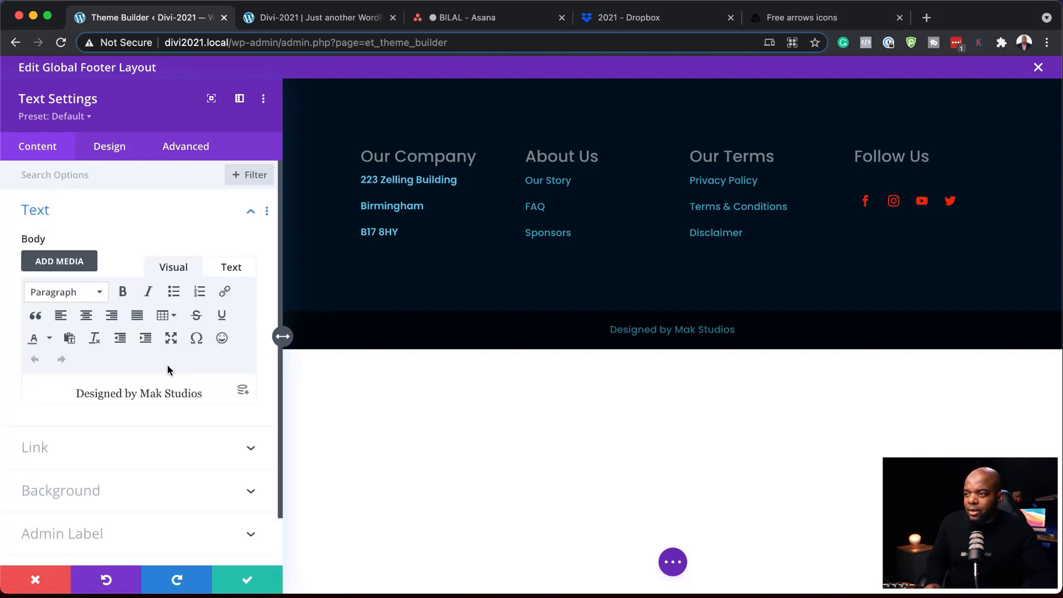
{"action": "left_click", "coordinate": [243, 390]}
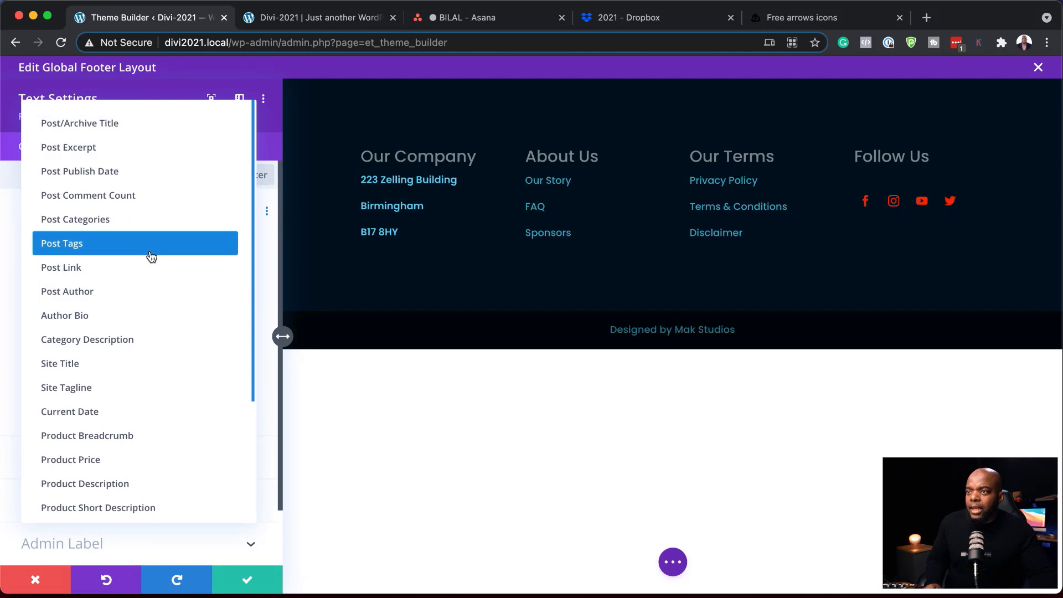
{"action": "left_click", "coordinate": [96, 412]}
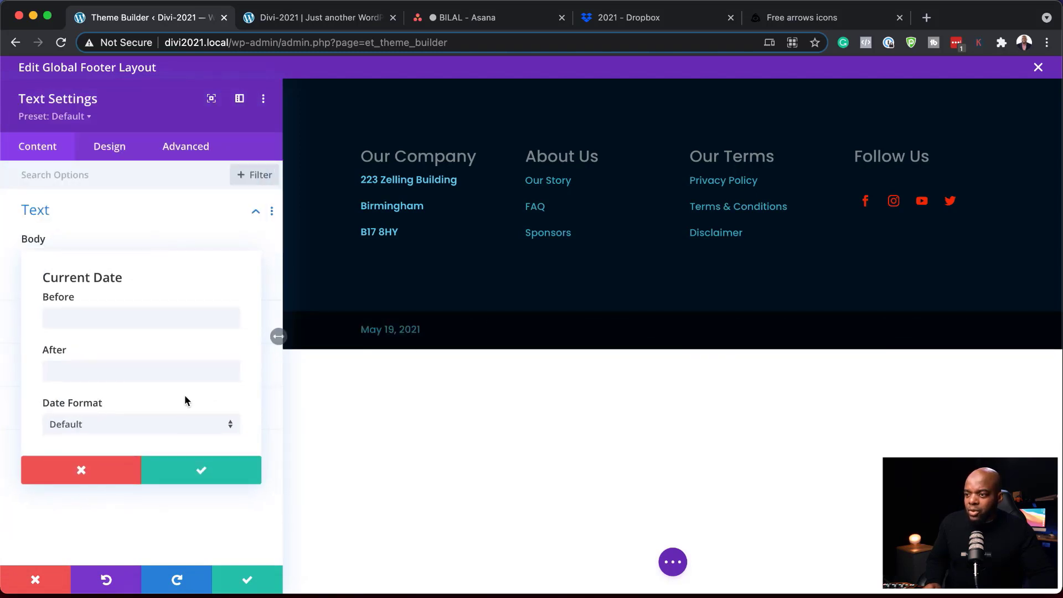
{"action": "left_click", "coordinate": [149, 425]}
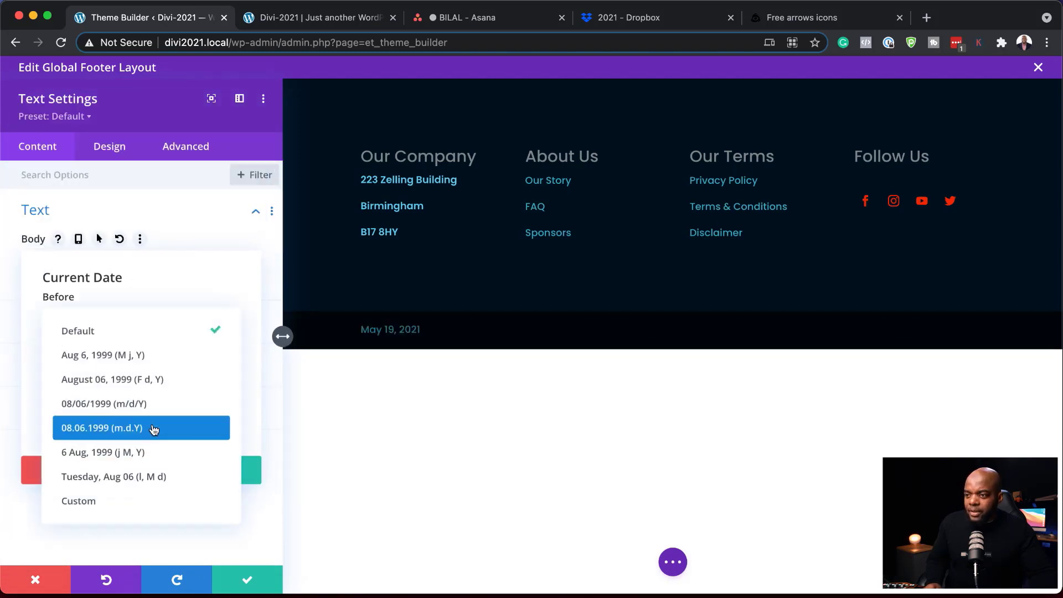
{"action": "left_click", "coordinate": [114, 503]}
{"action": "left_click", "coordinate": [100, 463]}
{"action": "type", "text": "Y"}
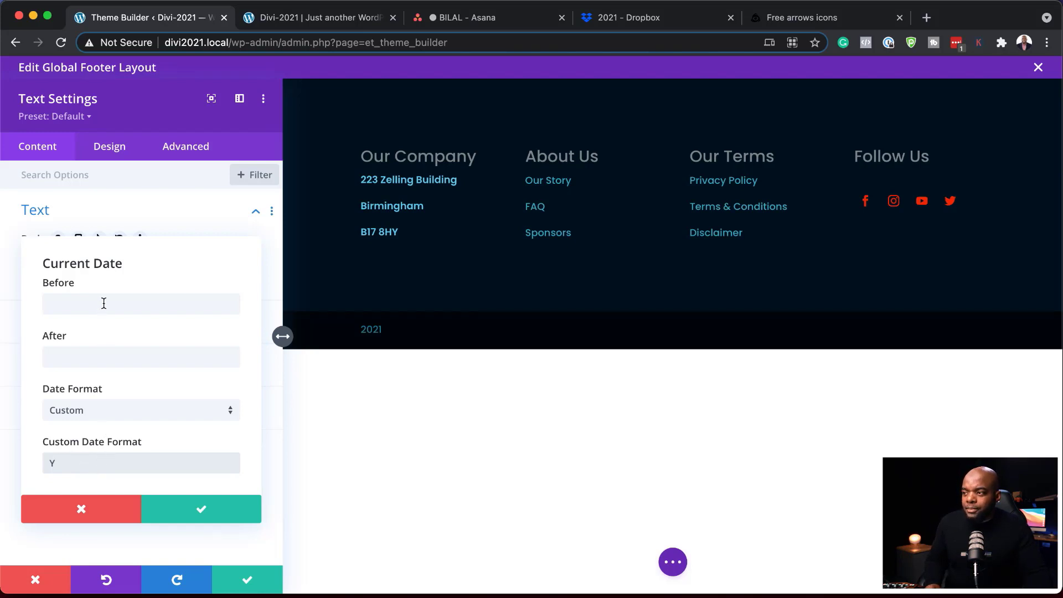
Add '©' before the date and ', Designed By Mak Studios' after it, then confirm.
{"action": "left_click", "coordinate": [73, 310]}
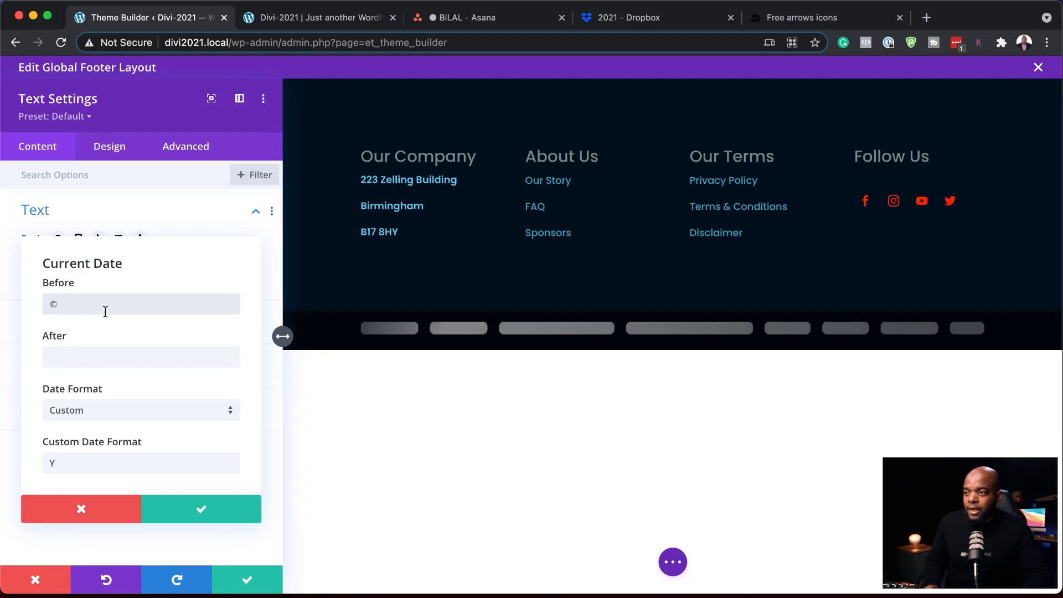
{"action": "left_click", "coordinate": [81, 356]}
{"action": "type", "text": ","}
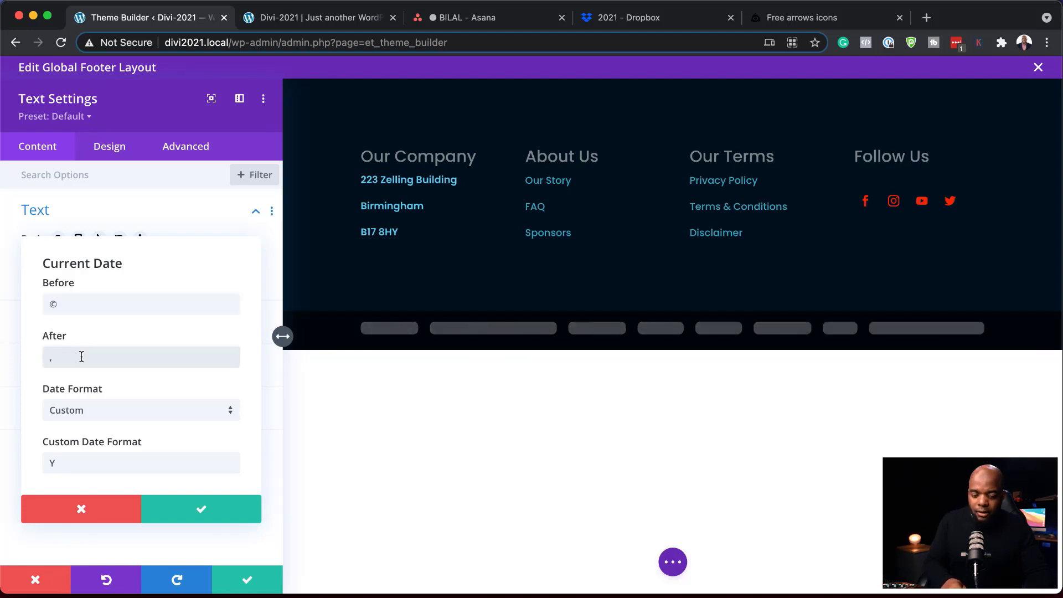
{"action": "type", "text": " Designed By Mak"}
{"action": "type", "text": "Studios"}
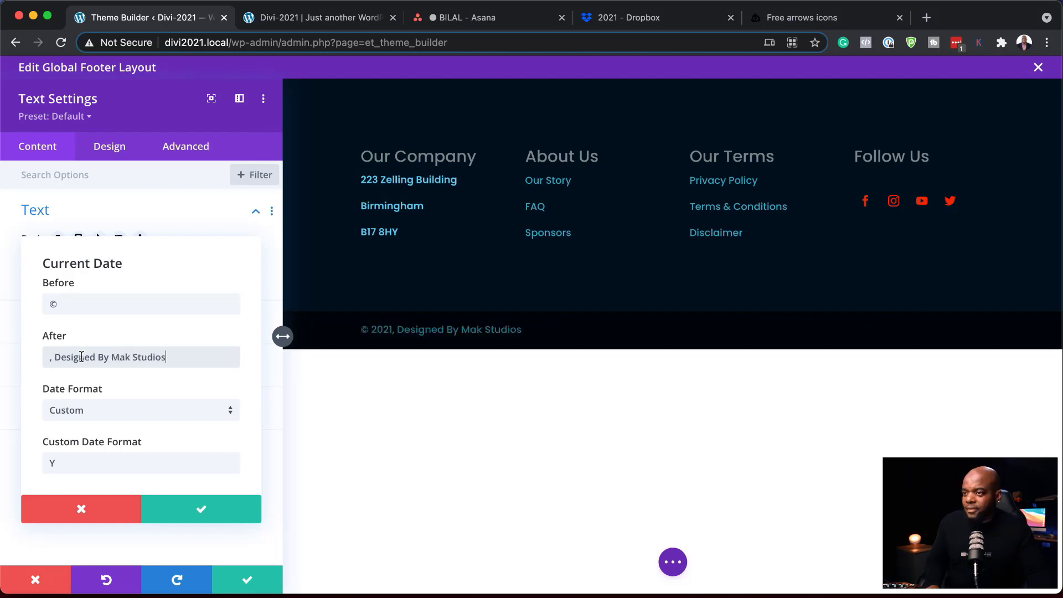
{"action": "left_click", "coordinate": [202, 514]}
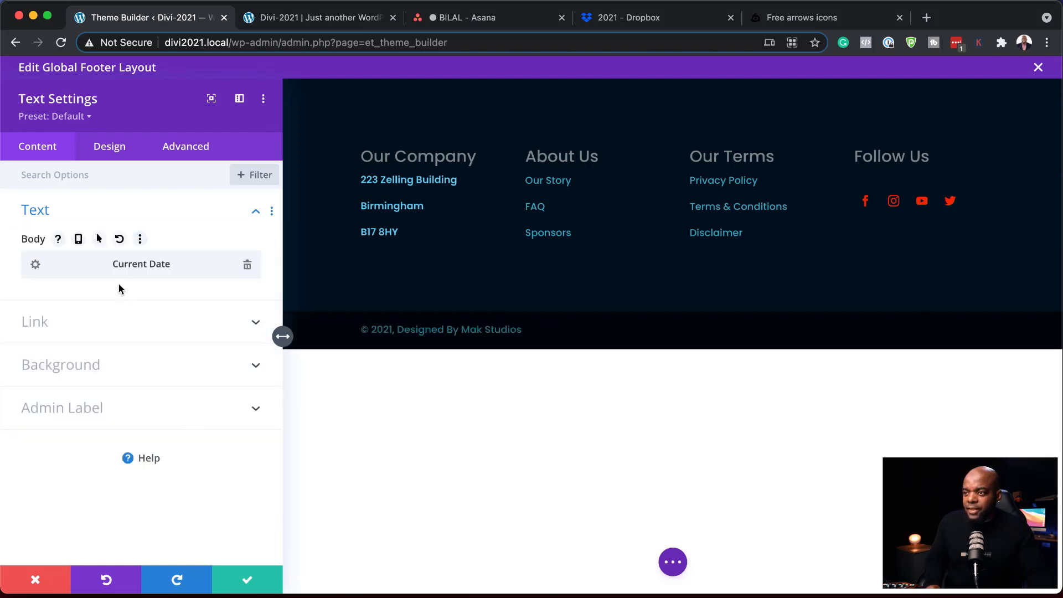
{"action": "left_click", "coordinate": [109, 147]}
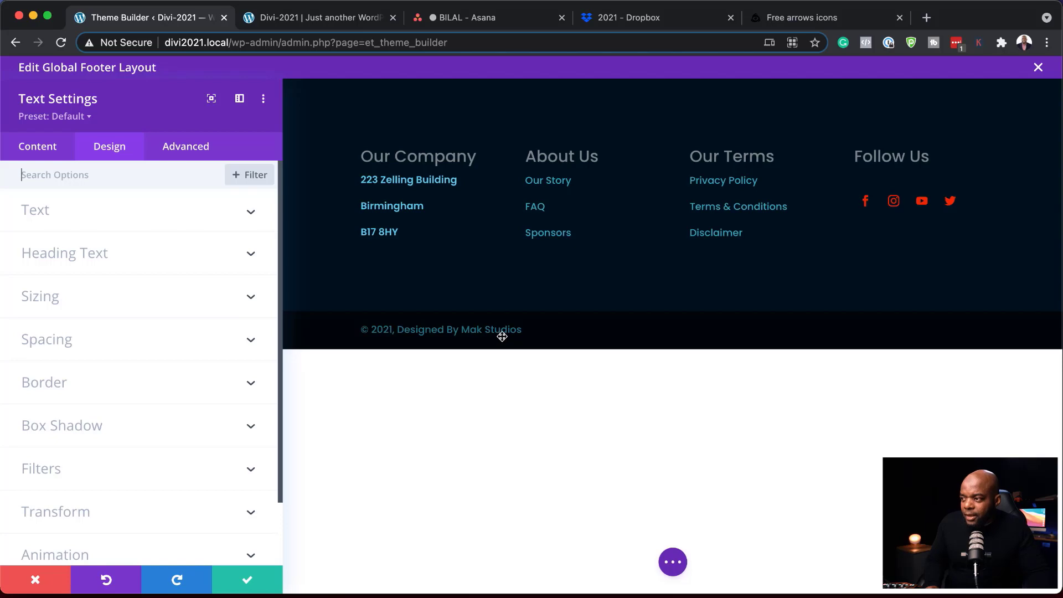
Center-align the copyright text and save the text module.
{"action": "left_click", "coordinate": [114, 221]}
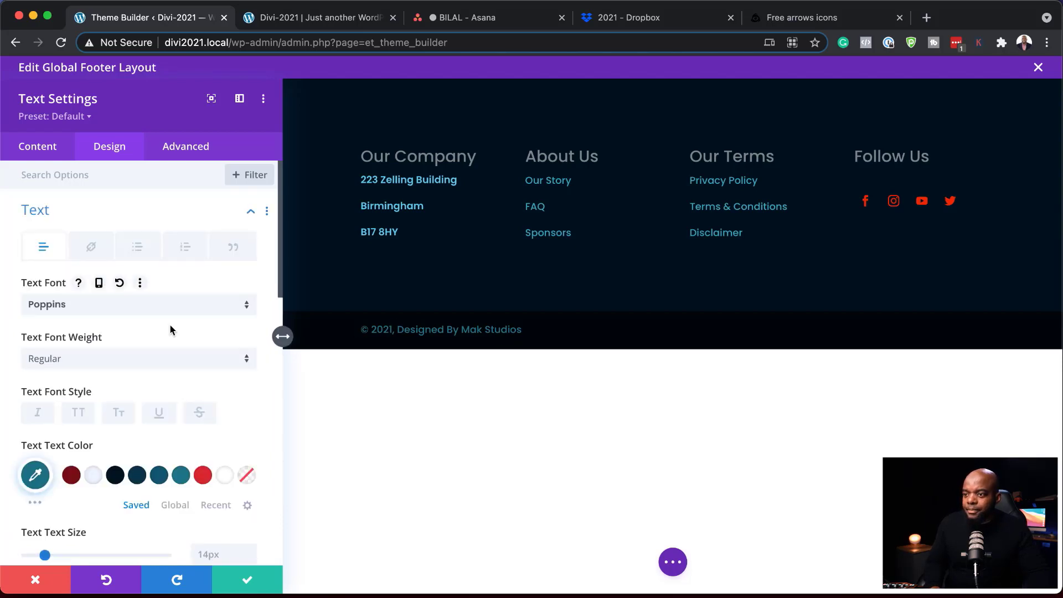
{"action": "scroll", "coordinate": [169, 325], "scroll_direction": "down", "scroll_amount": 5}
{"action": "scroll", "coordinate": [170, 327], "scroll_direction": "down", "scroll_amount": 8}
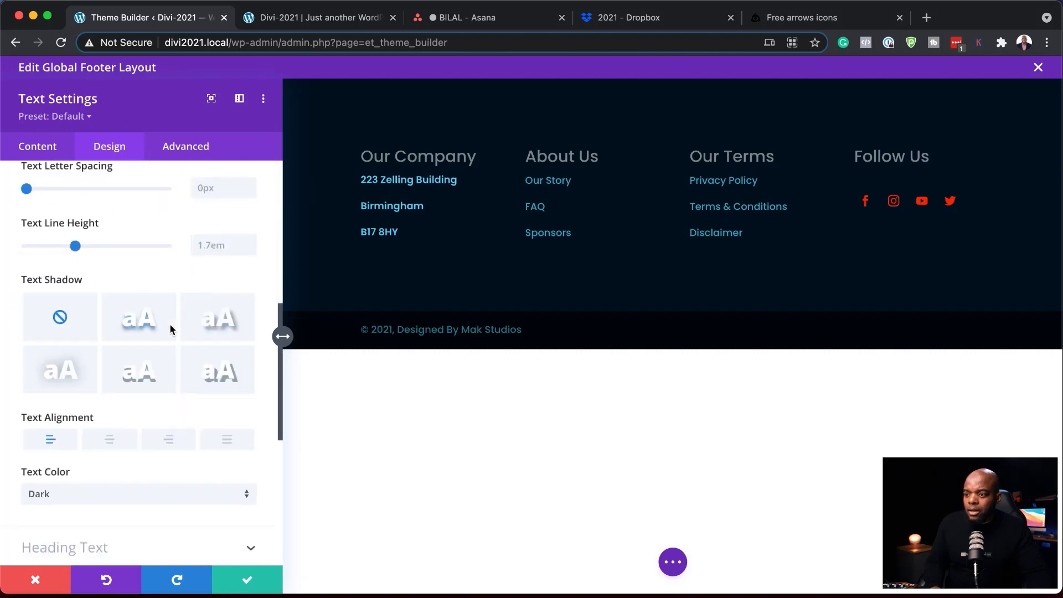
{"action": "left_click", "coordinate": [113, 437]}
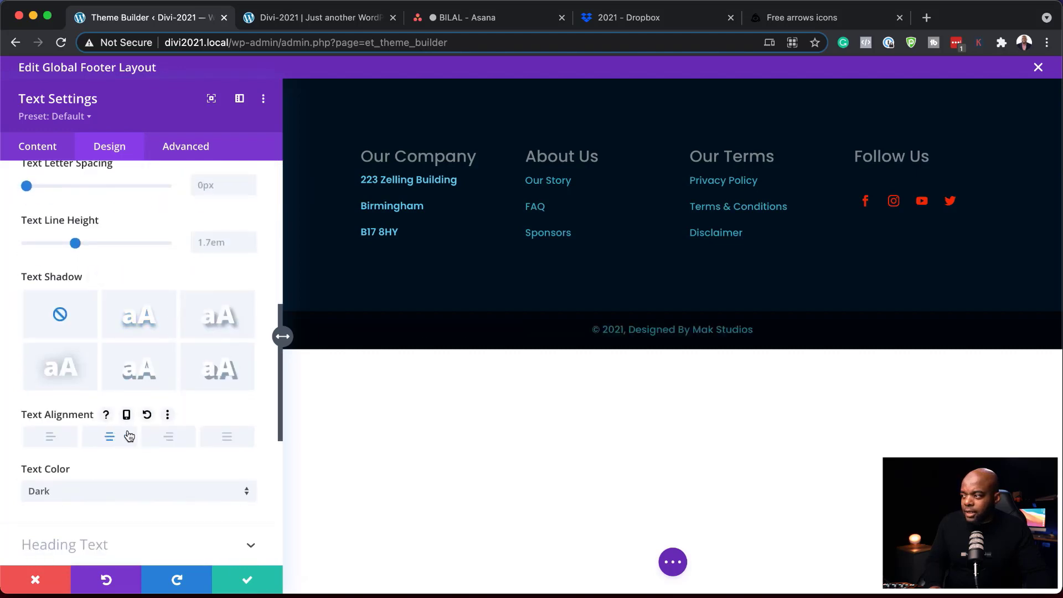
{"action": "left_click", "coordinate": [249, 580]}
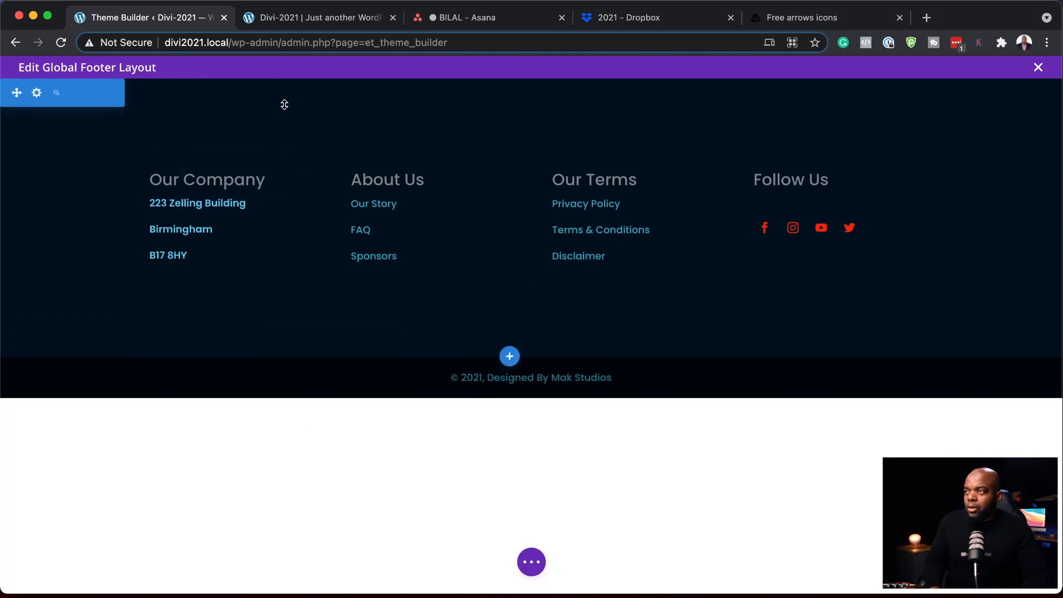
Check the live footer, then close the footer layout editor and save the Theme Builder changes.
{"action": "left_click", "coordinate": [330, 19]}
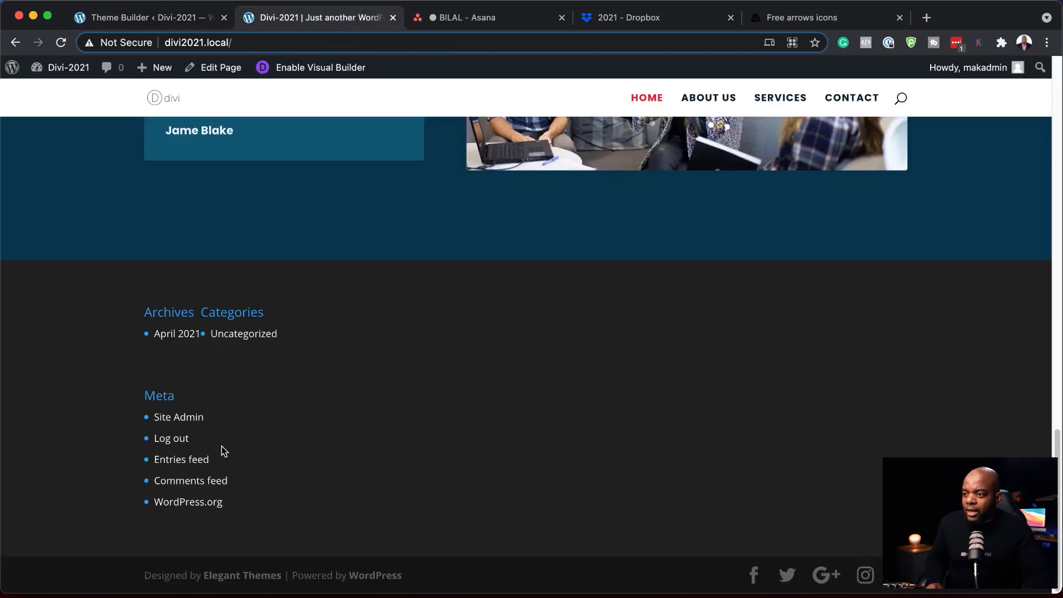
{"action": "left_click", "coordinate": [178, 20]}
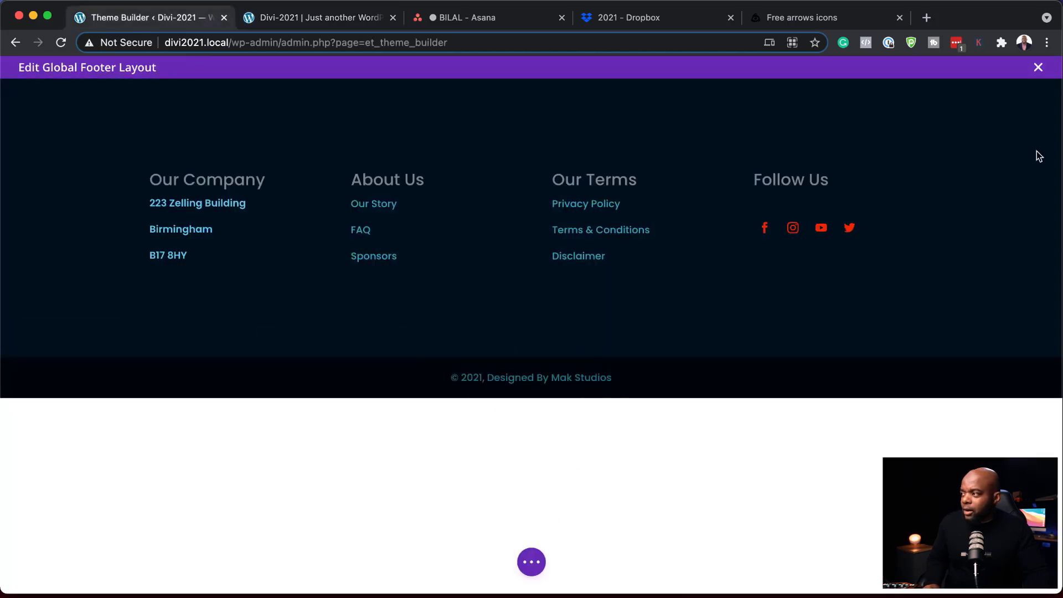
{"action": "left_click", "coordinate": [532, 563]}
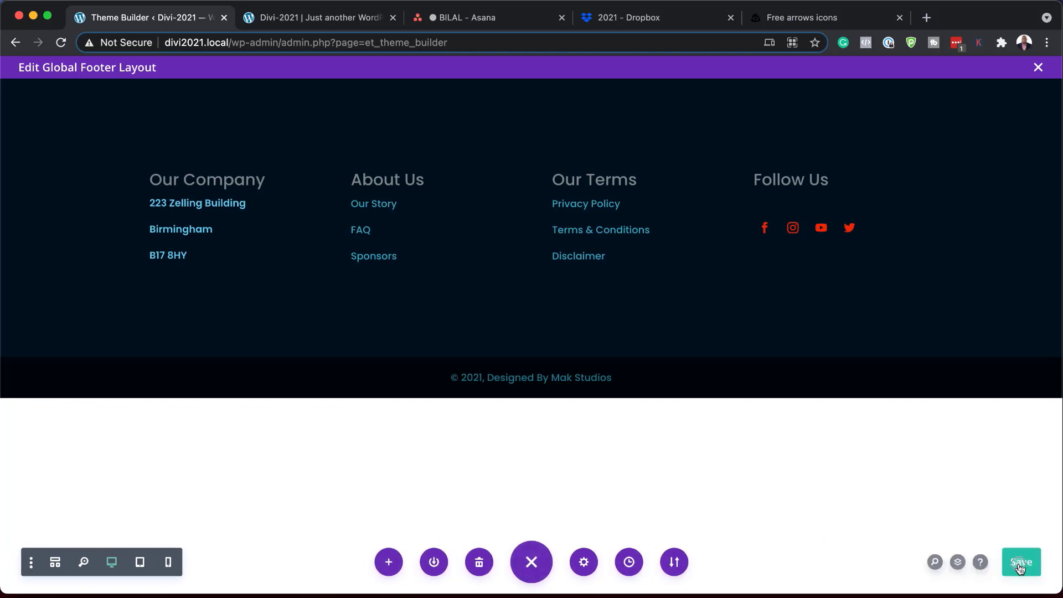
{"action": "left_click", "coordinate": [1038, 67]}
{"action": "left_click", "coordinate": [204, 118]}
Open the live site, compare its new footer with the older tab, then return to Theme Builder.
{"action": "mouse_move", "coordinate": [66, 82]}
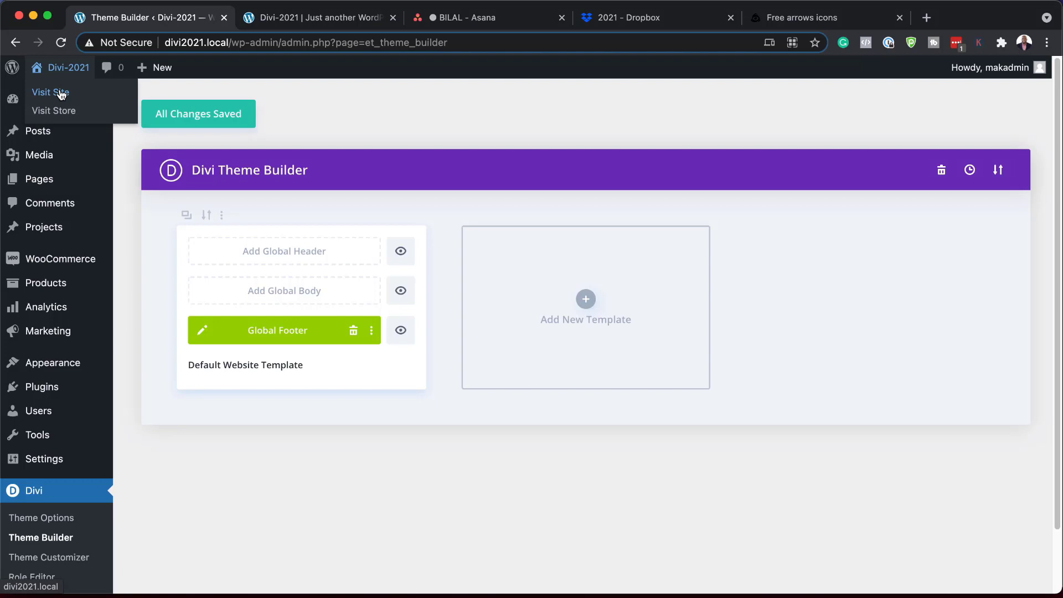
{"action": "left_click", "coordinate": [62, 92], "text": "super"}
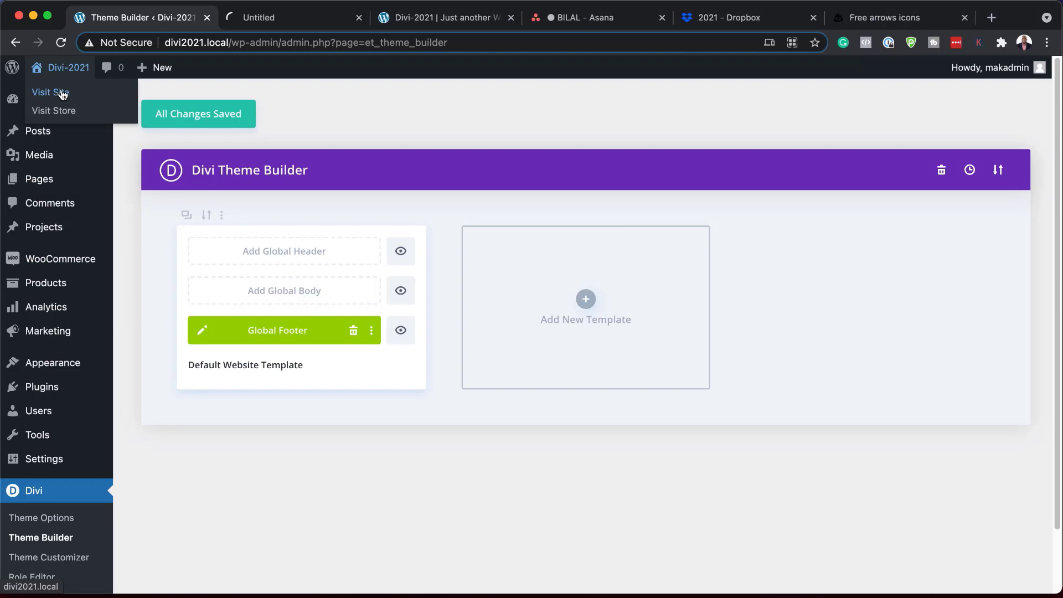
{"action": "left_click", "coordinate": [284, 23]}
{"action": "scroll", "coordinate": [595, 361], "scroll_direction": "down", "scroll_amount": 15}
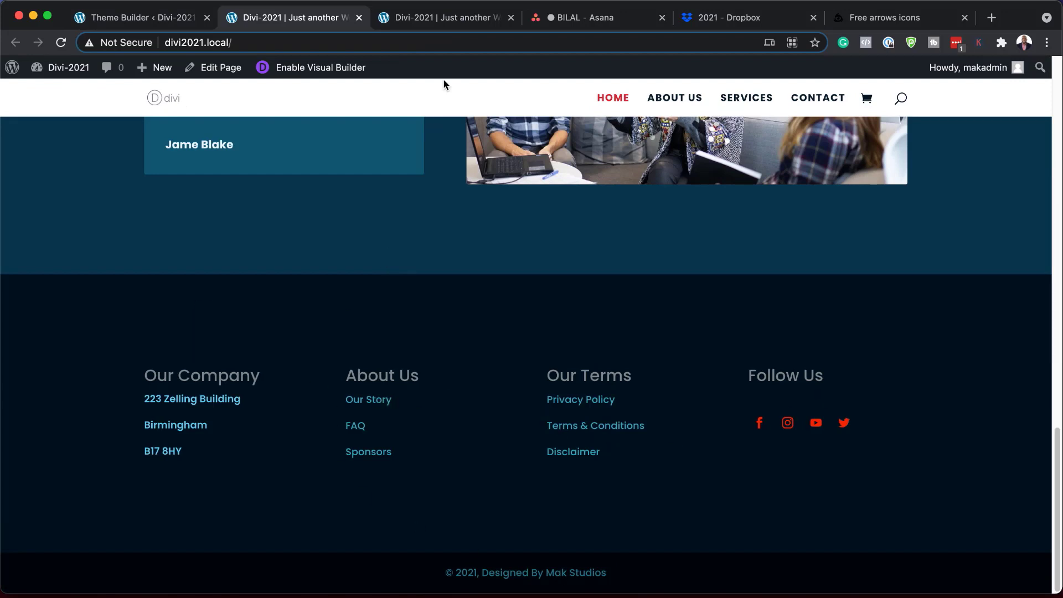
{"action": "left_click", "coordinate": [464, 17]}
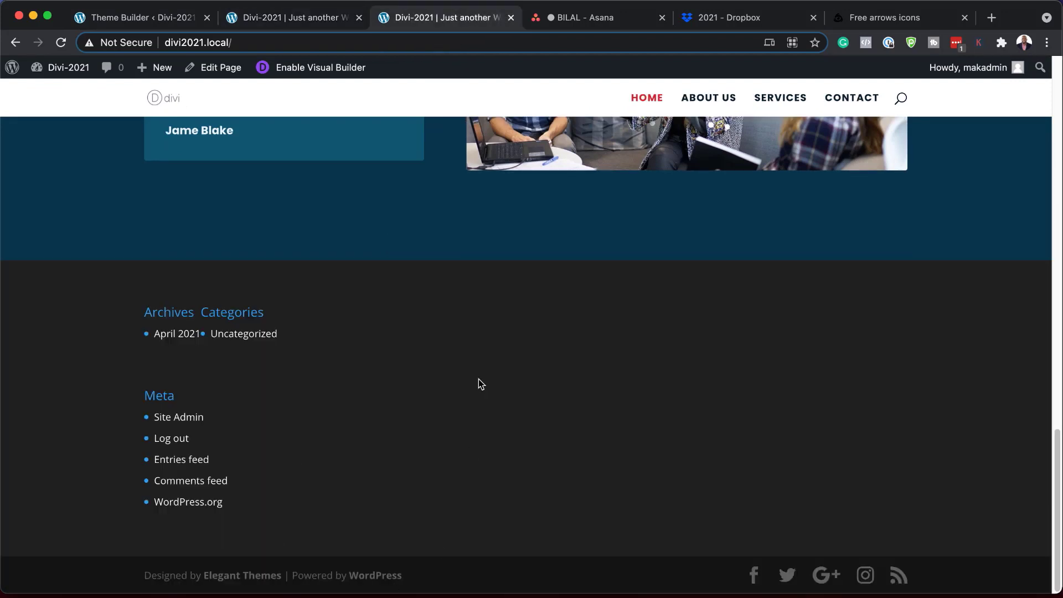
{"action": "left_click", "coordinate": [176, 18]}
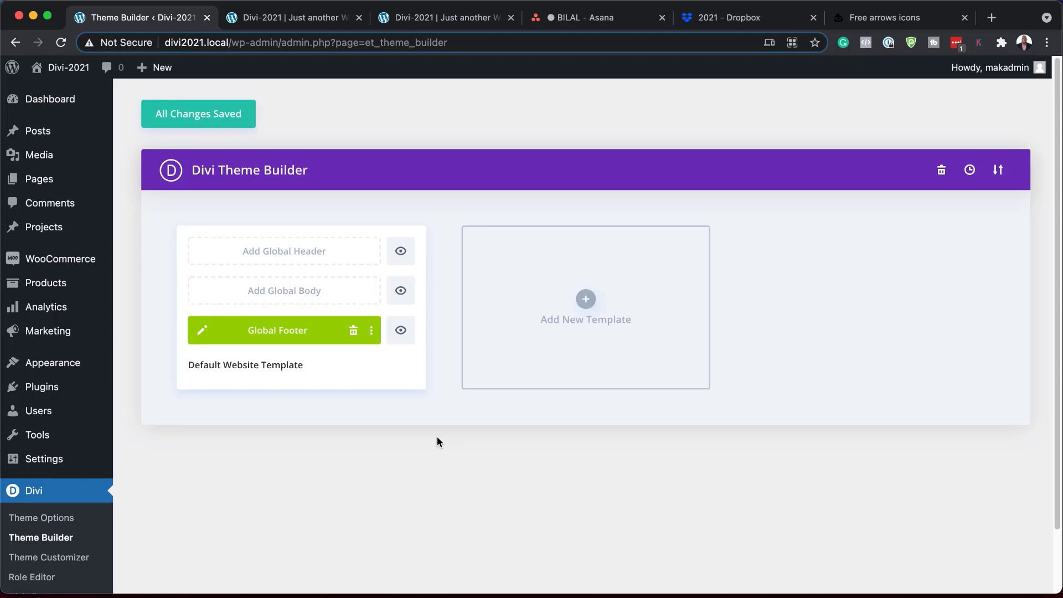
Reopen the Global Footer layout and preview it at tablet width.
{"action": "left_click", "coordinate": [204, 331]}
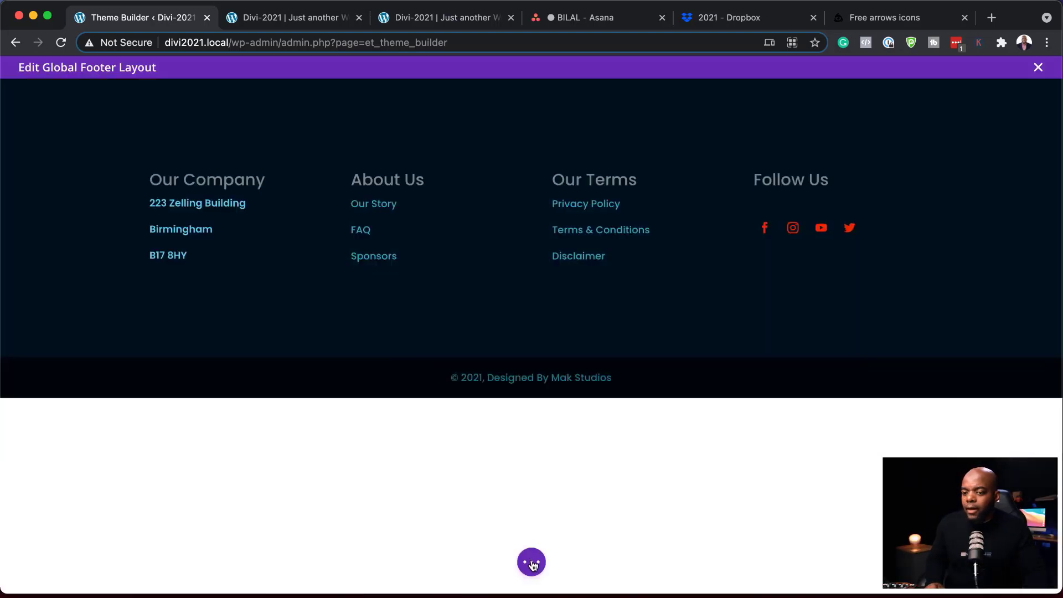
{"action": "left_click", "coordinate": [531, 562]}
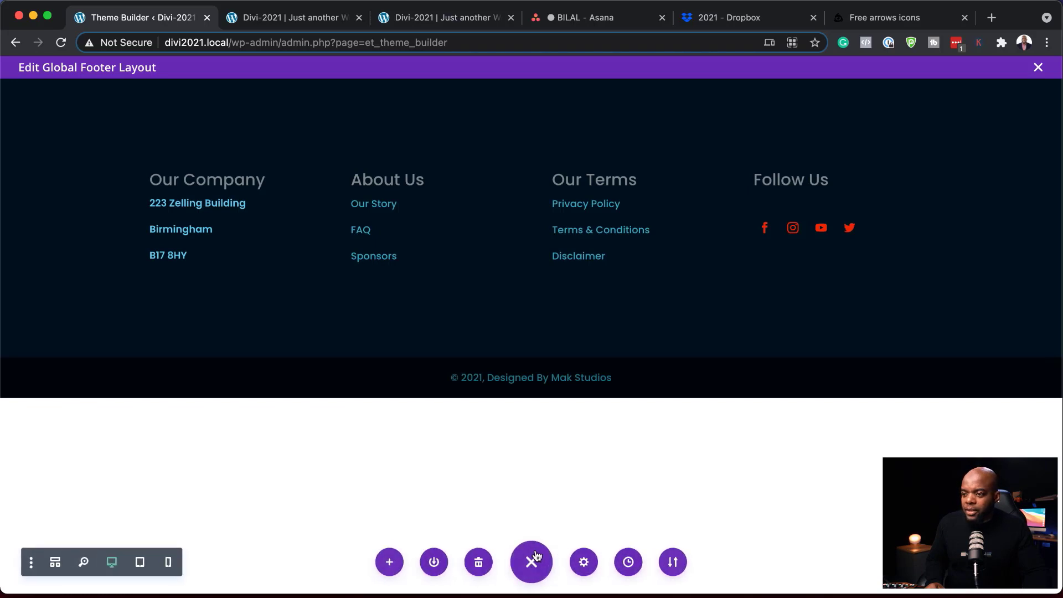
{"action": "left_click", "coordinate": [141, 562]}
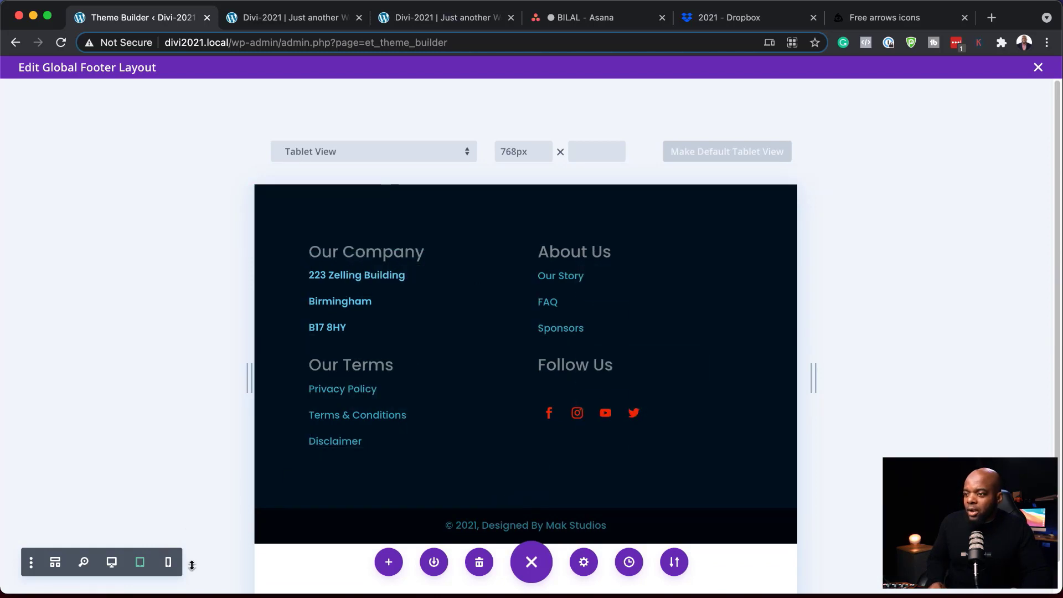
Resize the preview down to phone width, widen it to about 822px, then return to desktop view.
{"action": "left_click_drag", "start_coordinate": [247, 379], "coordinate": [426, 369]}
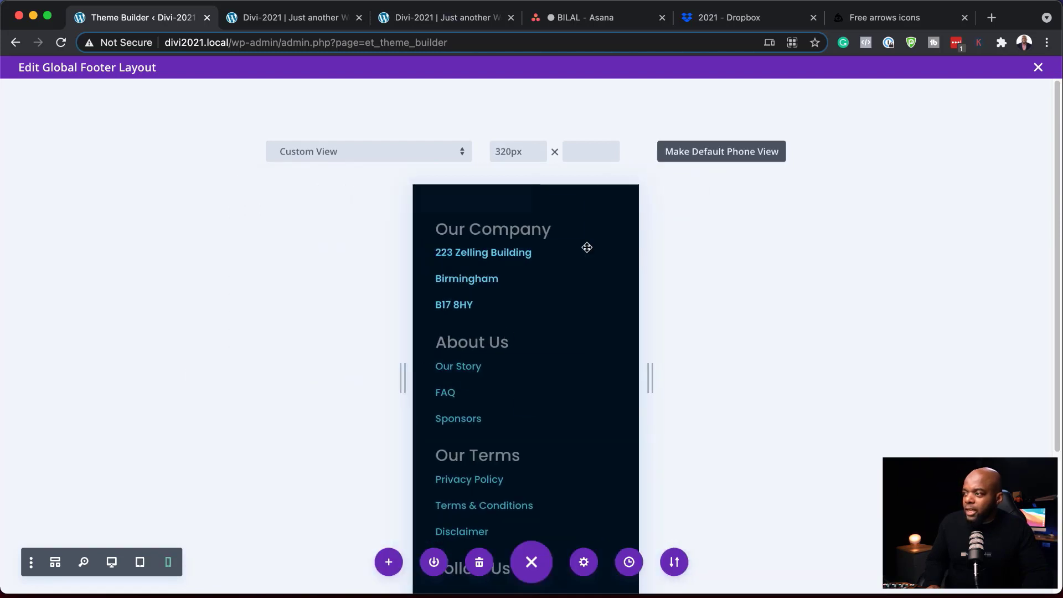
{"action": "scroll", "coordinate": [608, 376], "scroll_direction": "down", "scroll_amount": 5}
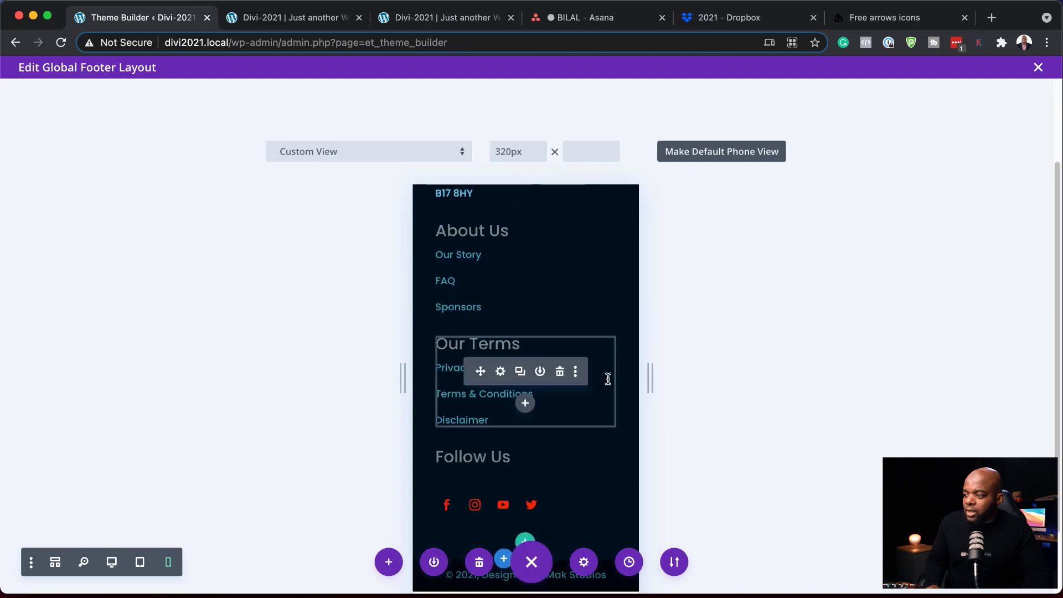
{"action": "scroll", "coordinate": [575, 429], "scroll_direction": "up", "scroll_amount": 5}
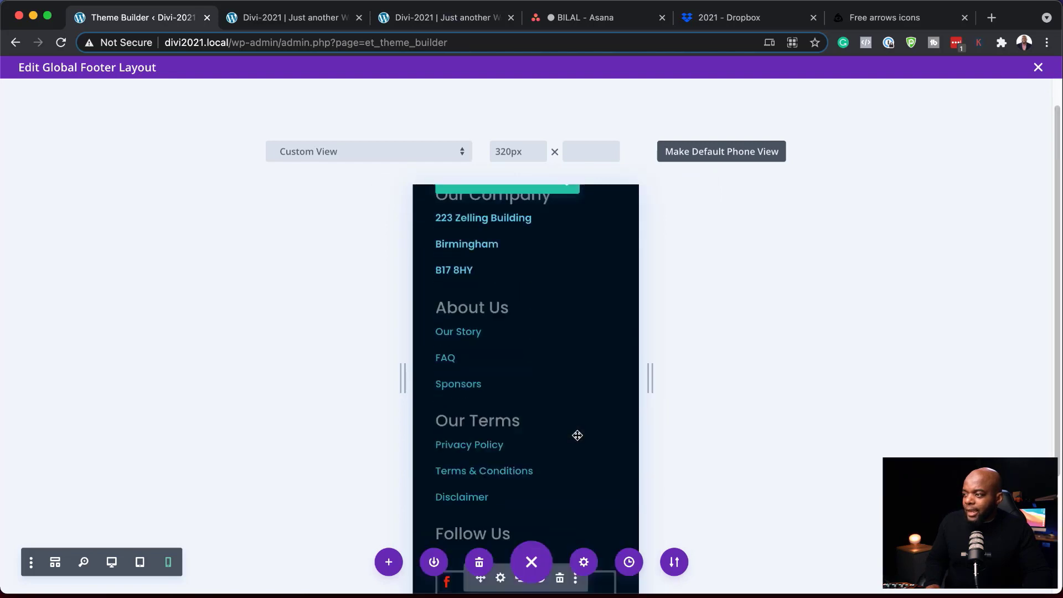
{"action": "left_click_drag", "start_coordinate": [402, 375], "coordinate": [338, 372]}
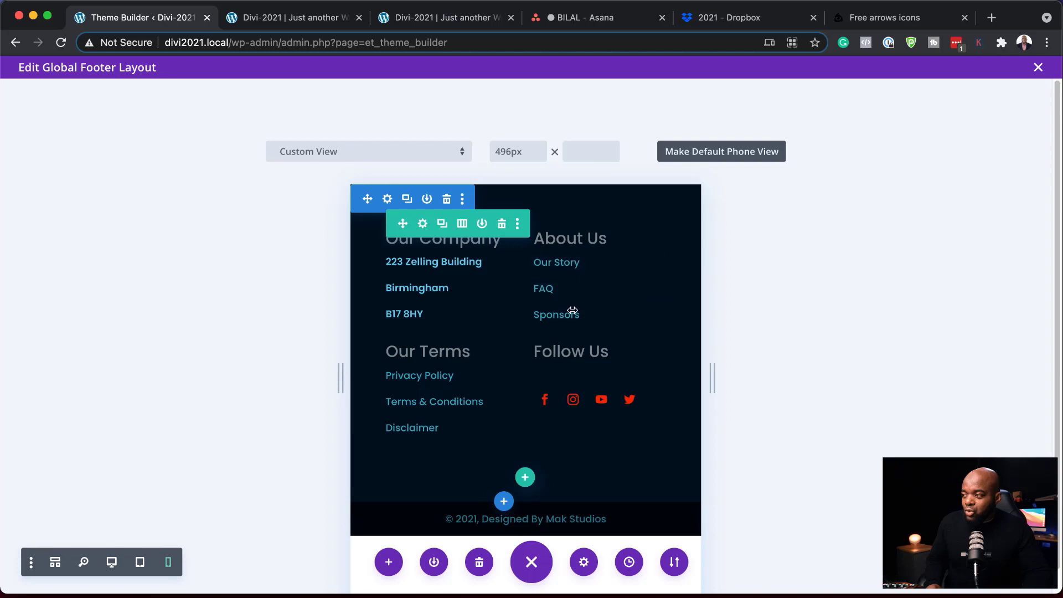
{"action": "left_click_drag", "start_coordinate": [339, 379], "coordinate": [118, 372]}
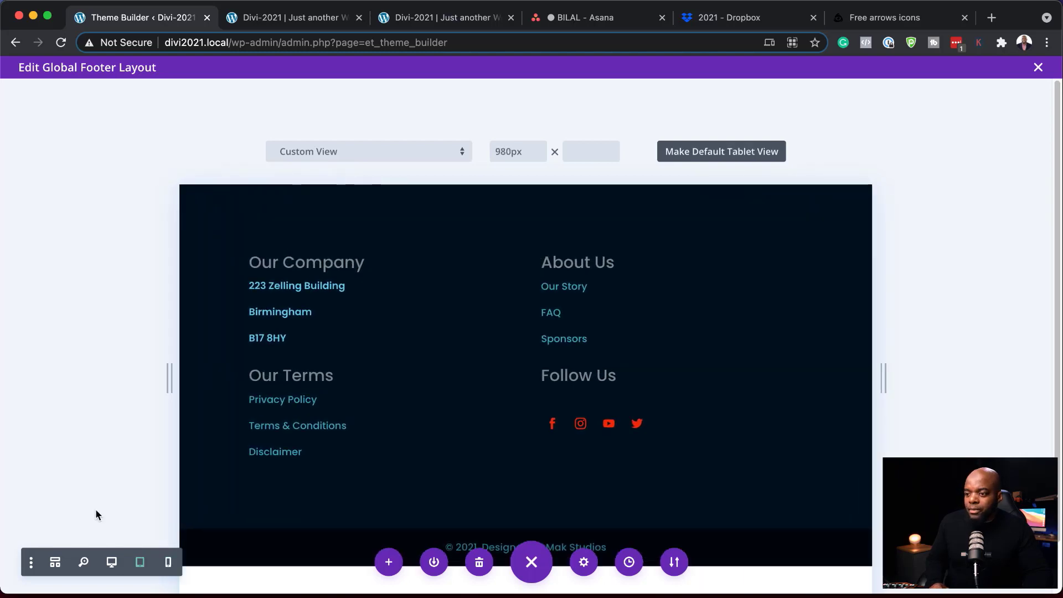
{"action": "left_click", "coordinate": [111, 562]}
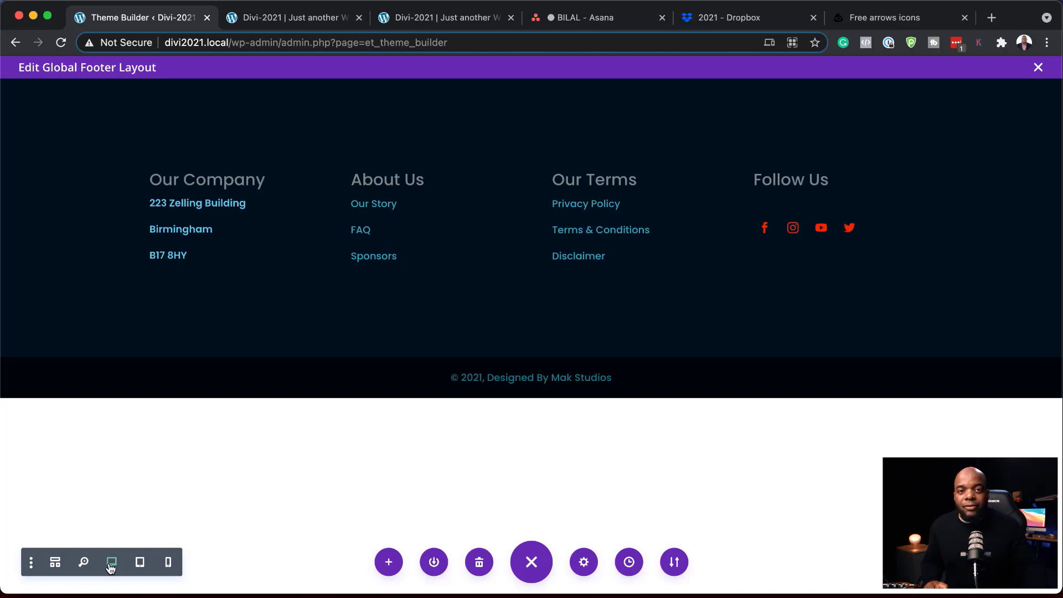